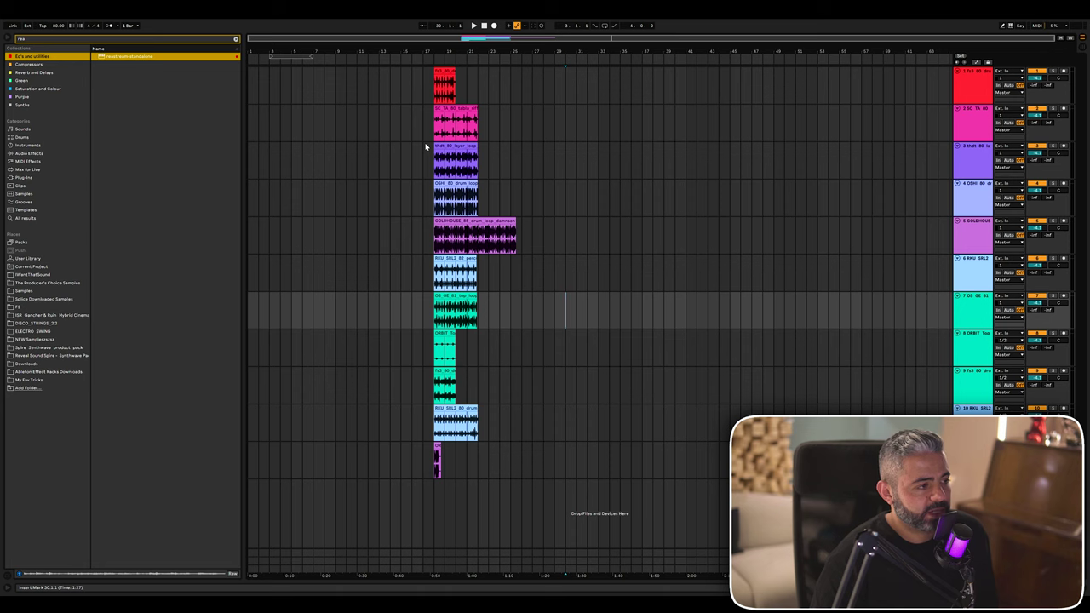
Play the stacked drum loops from bar 18, where their clips begin.
click(433, 127)
key(plus)
key(plus)
key(plus)
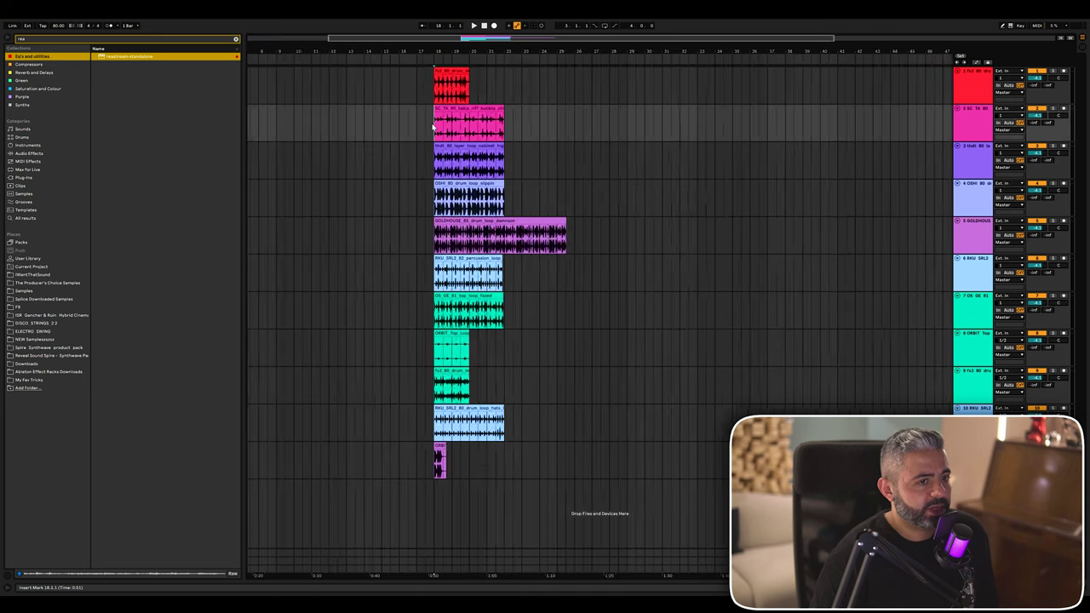
key(space)
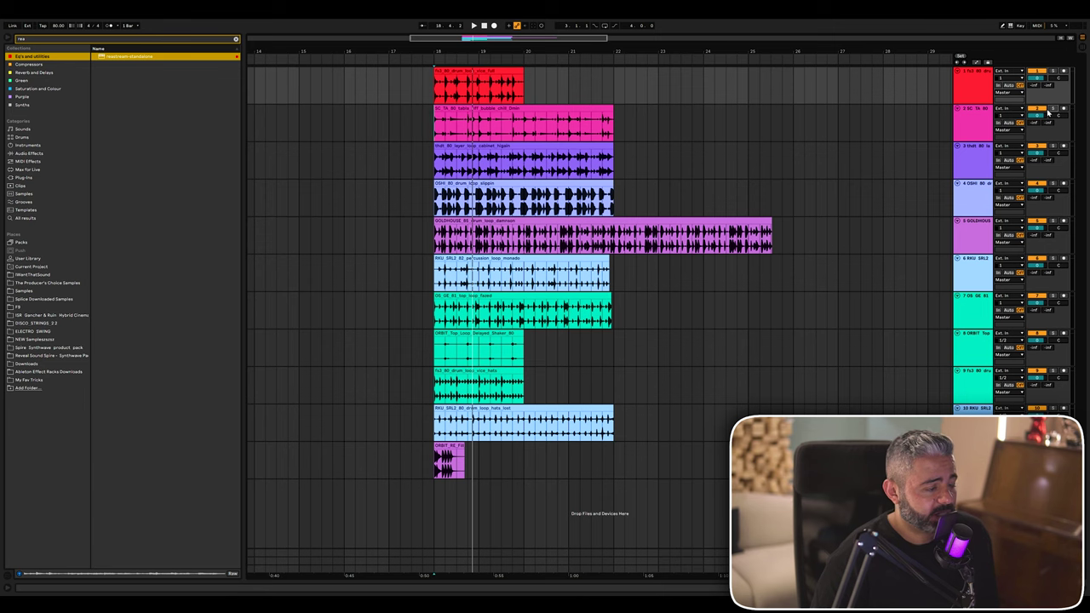
Audition the loops on tracks 3 to 7 one at a time in solo.
click(1052, 146)
key(space)
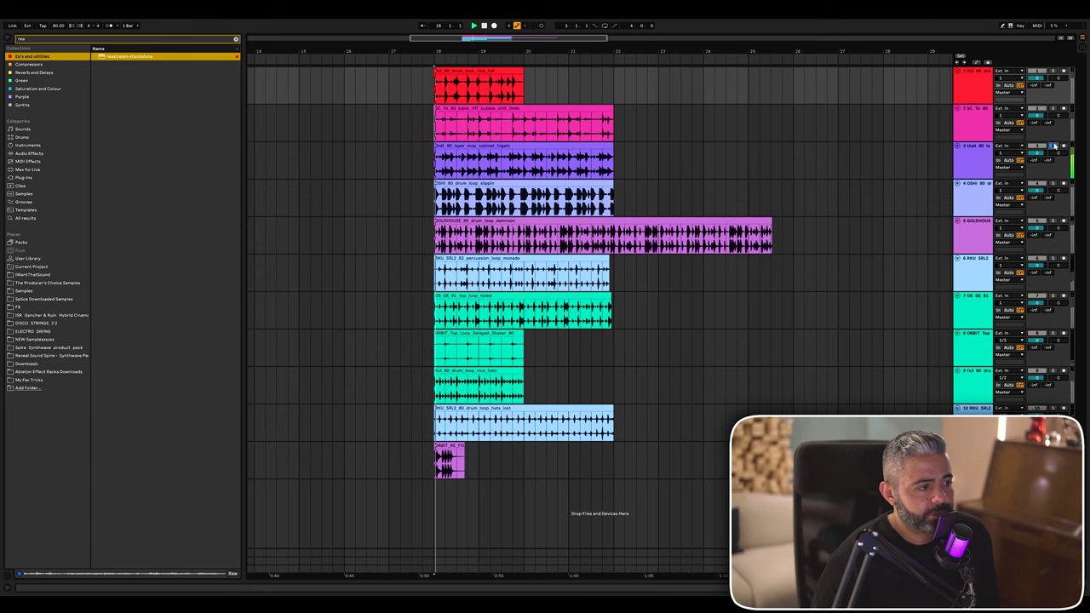
click(1054, 184)
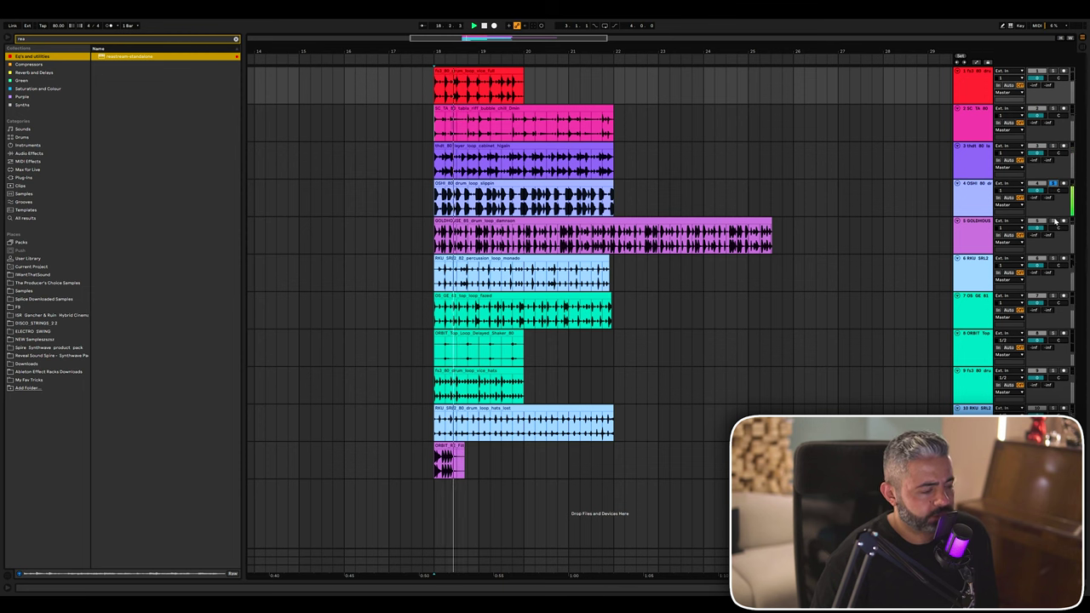
click(1054, 222)
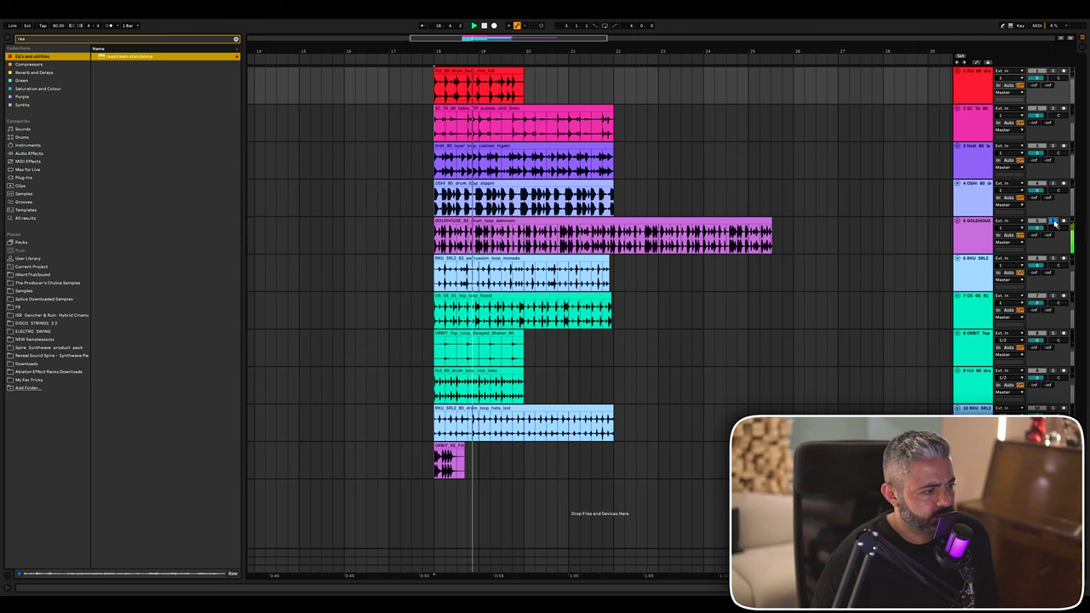
key(space)
click(1055, 222)
click(1053, 257)
key(space)
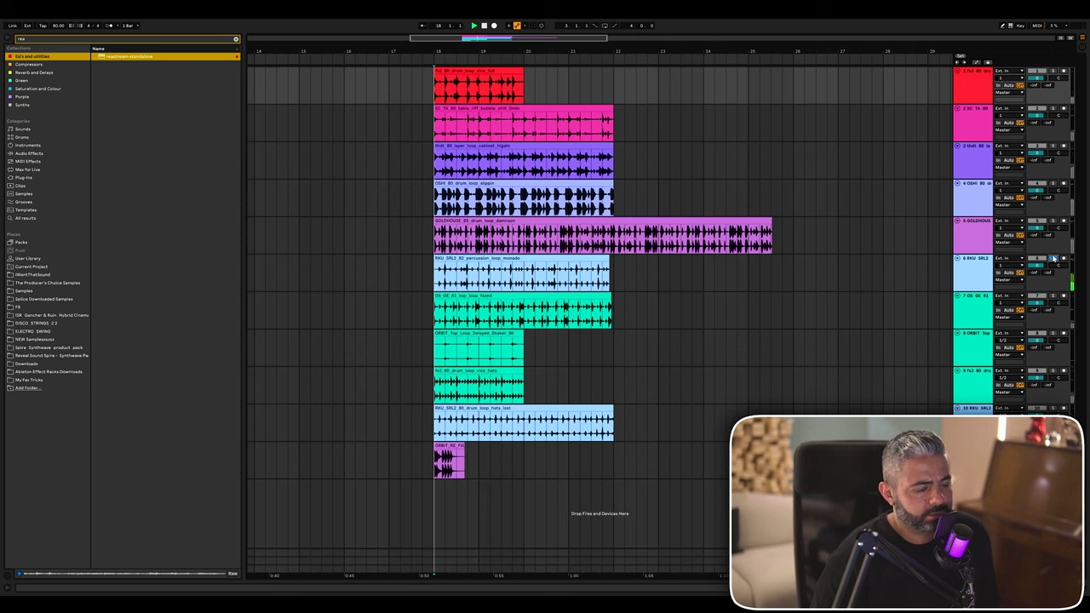
click(1052, 296)
key(space)
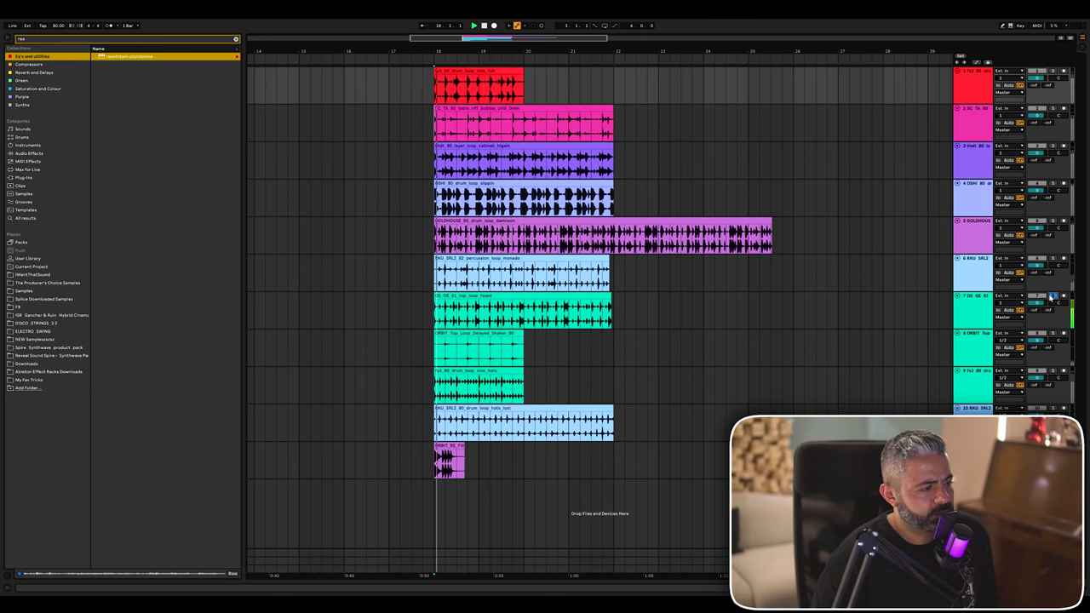
Audition the loops on tracks 8 to 11 in solo from bar 18, ending with no track soloed.
key(space)
click(1052, 334)
key(space)
click(1053, 372)
key(space)
key(space)
click(1053, 409)
key(space)
key(space)
click(1053, 447)
key(space)
key(space)
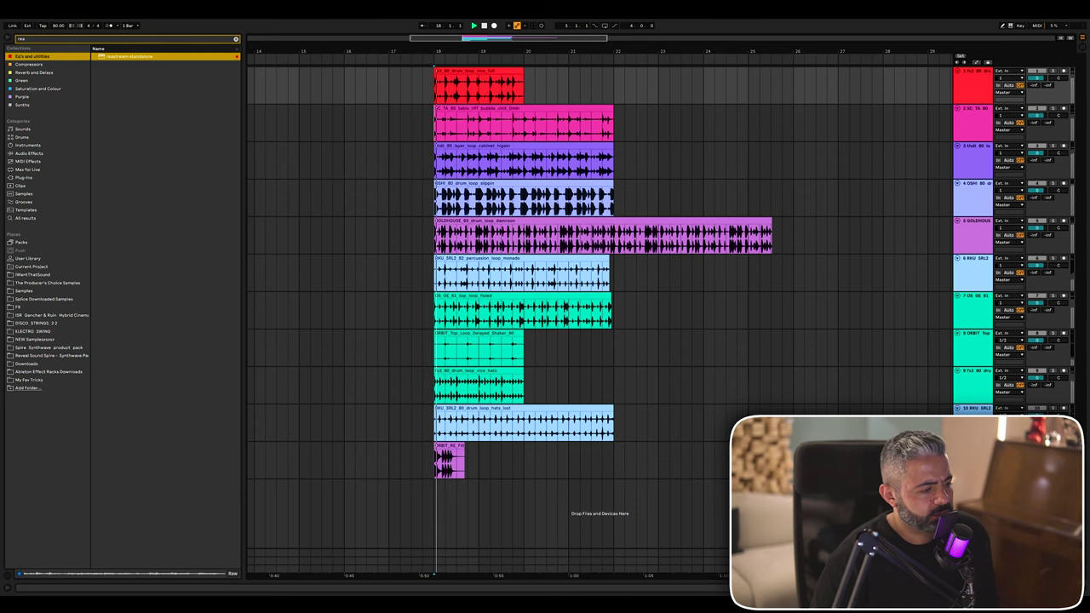
key(space)
click(1053, 446)
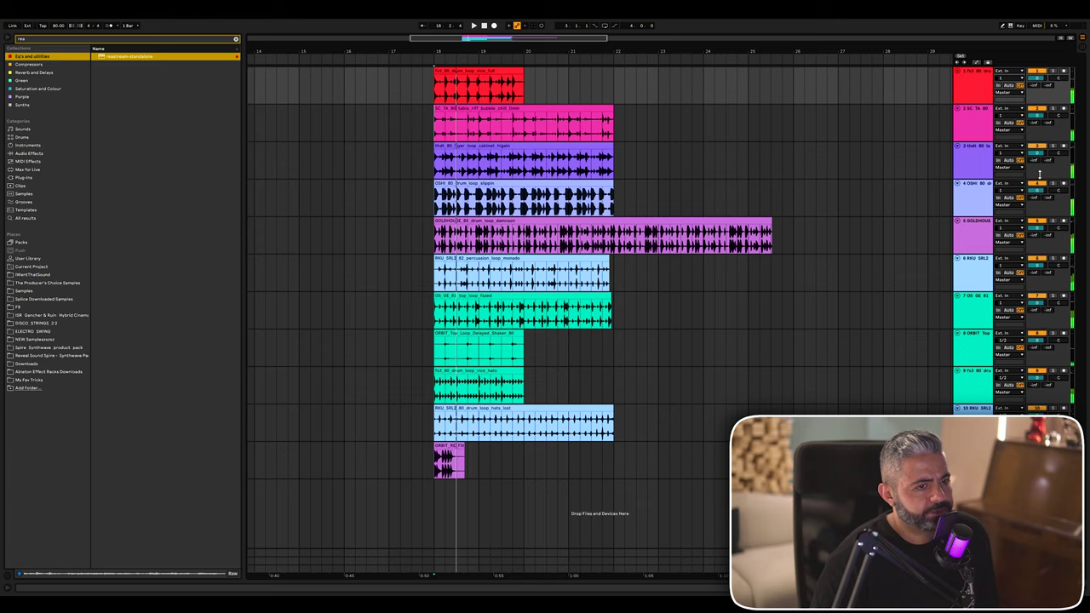
Move the GOLDHOUSE drum loop track above all other tracks in the arrangement.
click(982, 236)
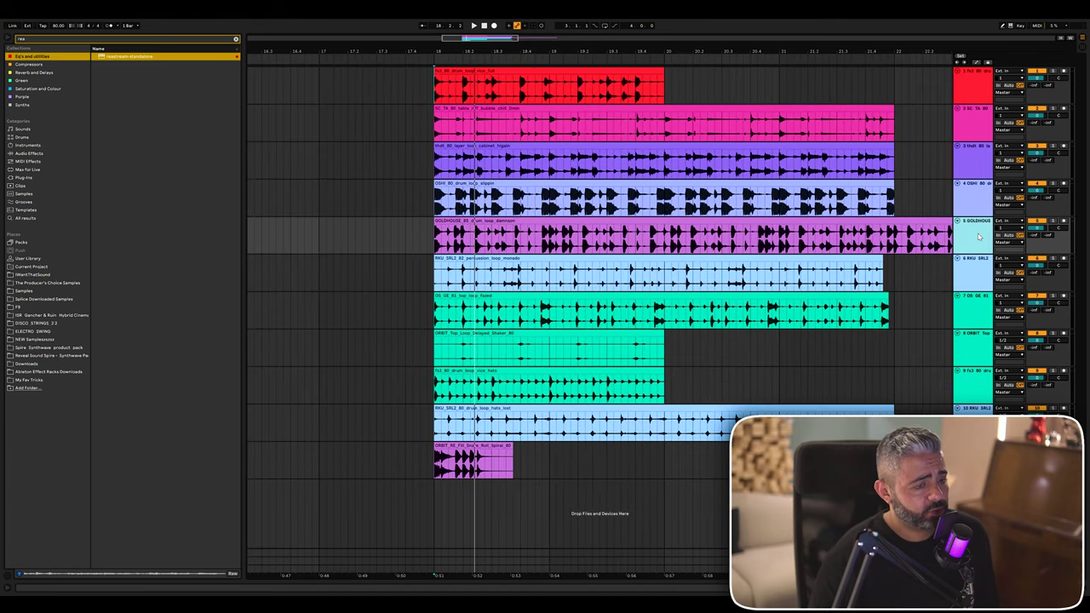
drag(979, 237, 974, 82)
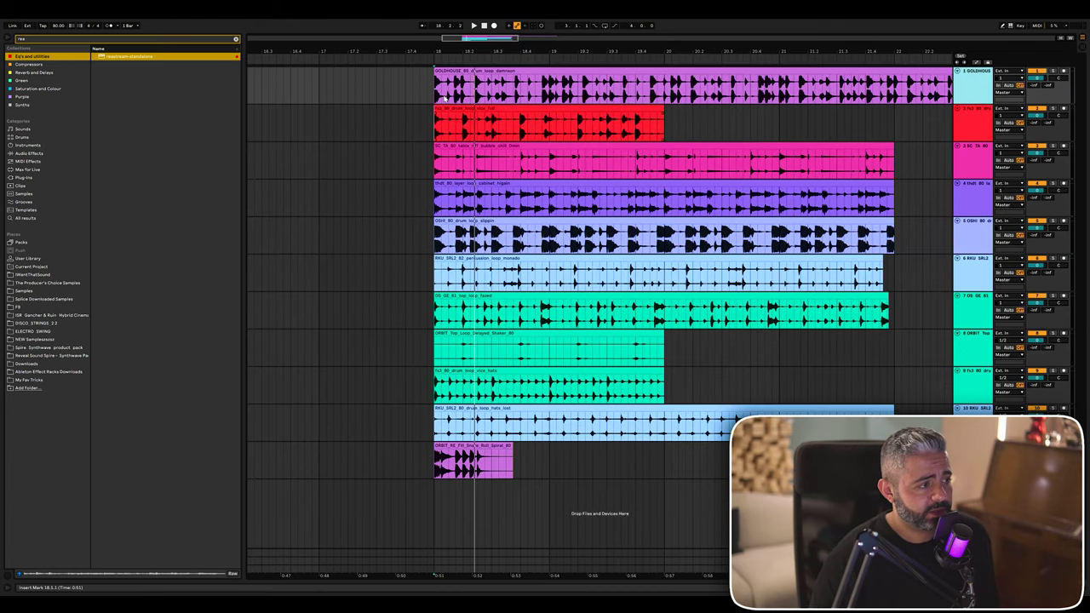
key(minus)
Solo the GOLDHOUSE loop and the red vice_full drum loop and play both from around bar 18.
click(431, 97)
key(plus)
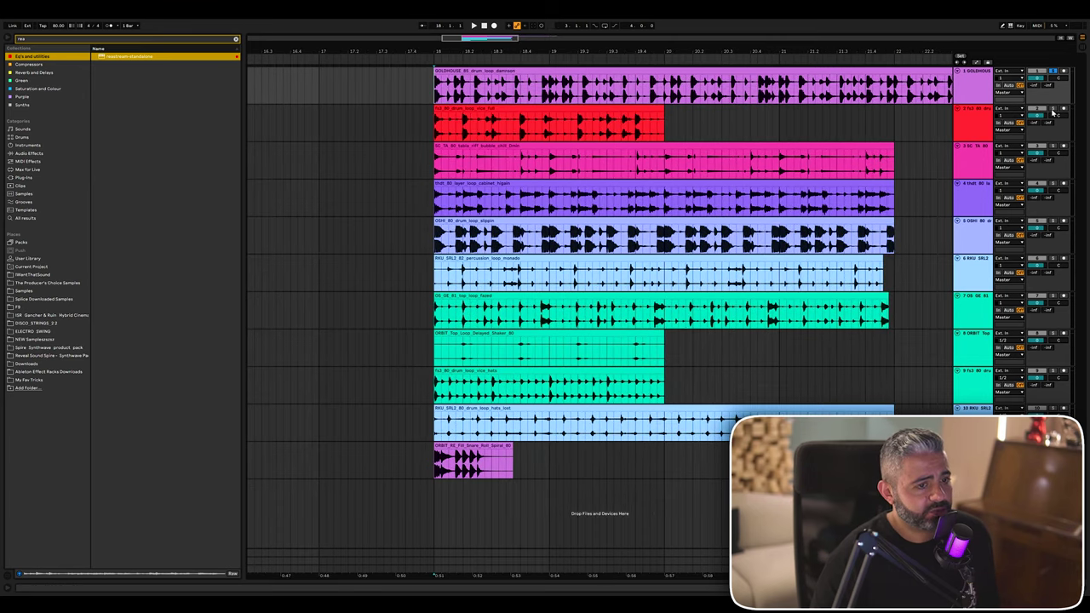
click(429, 100)
key(plus)
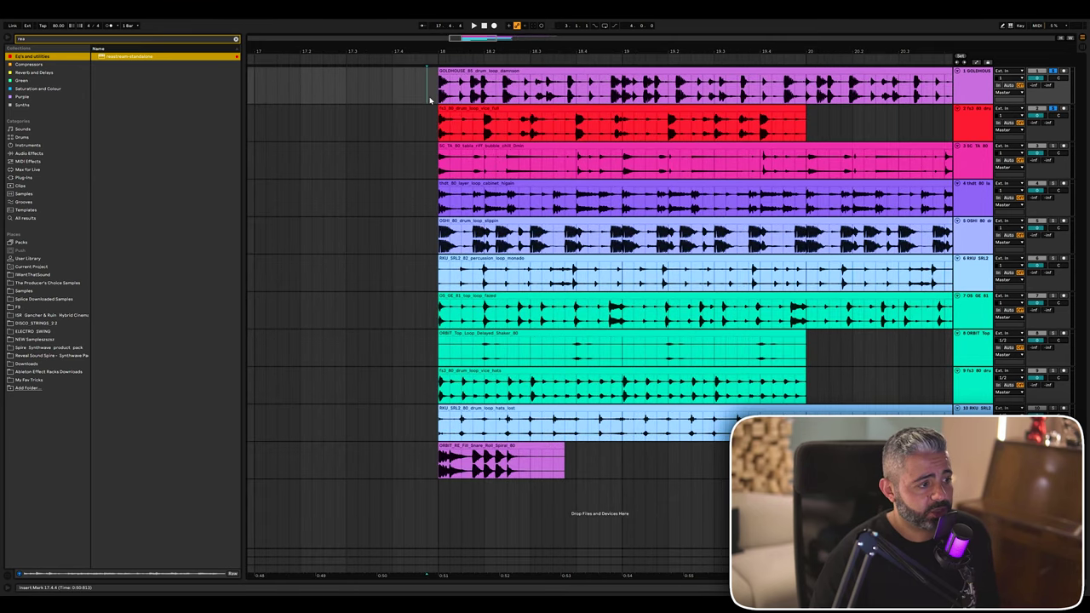
key(space)
key(plus)
click(438, 121)
key(minus)
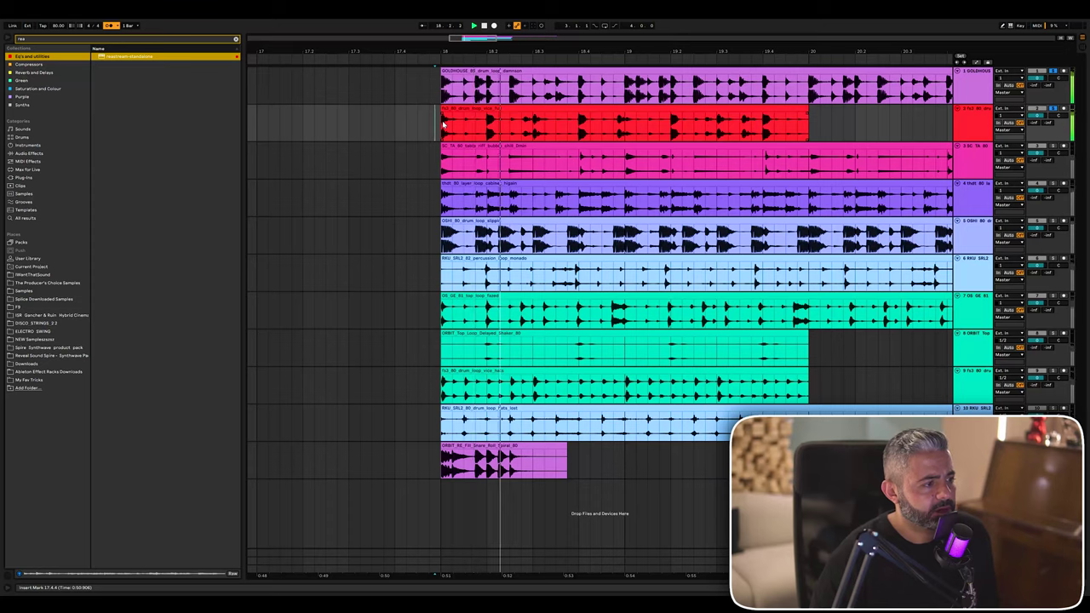
key(plus)
key(minus)
key(minus)
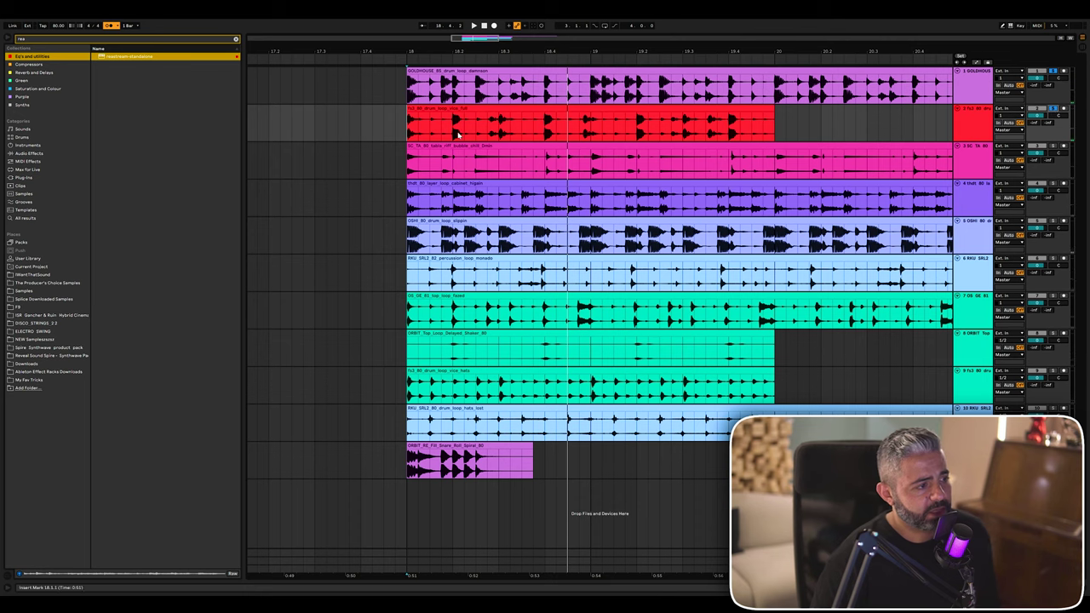
Play the red vice_full loop's snare at 18.4.1 repeatedly with only that track soloed.
click(545, 95)
key(plus)
key(plus)
key(plus)
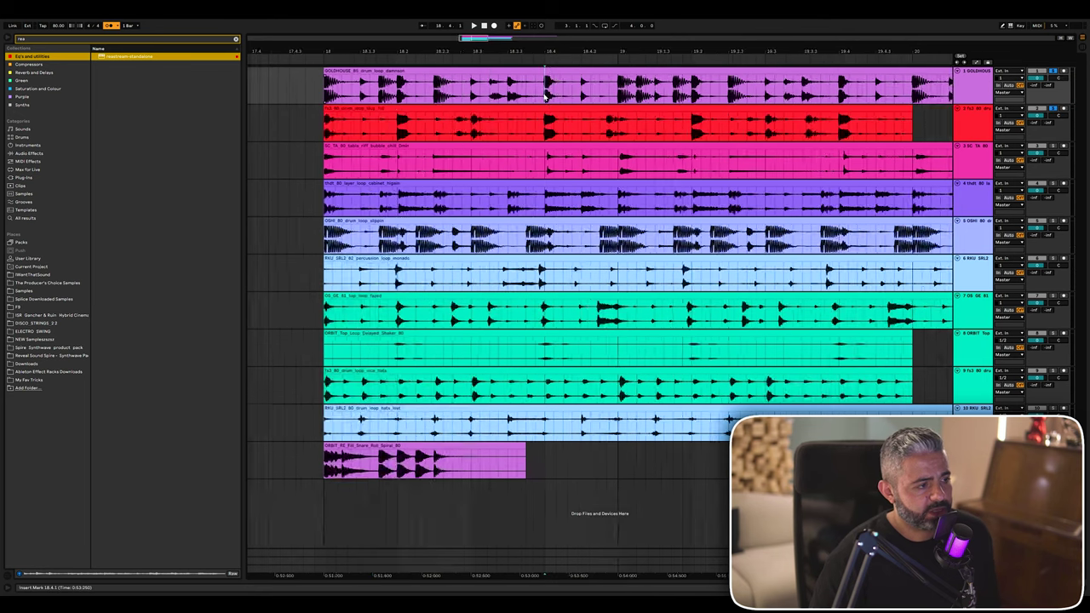
click(1054, 108)
key(space)
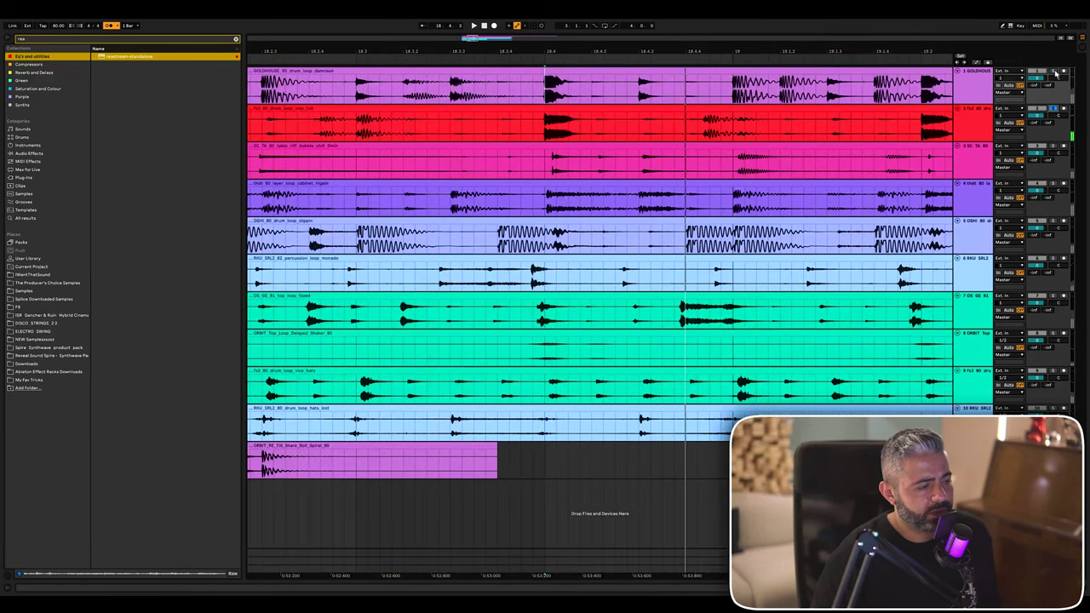
key(space)
key(space)
key(space)
key(space)
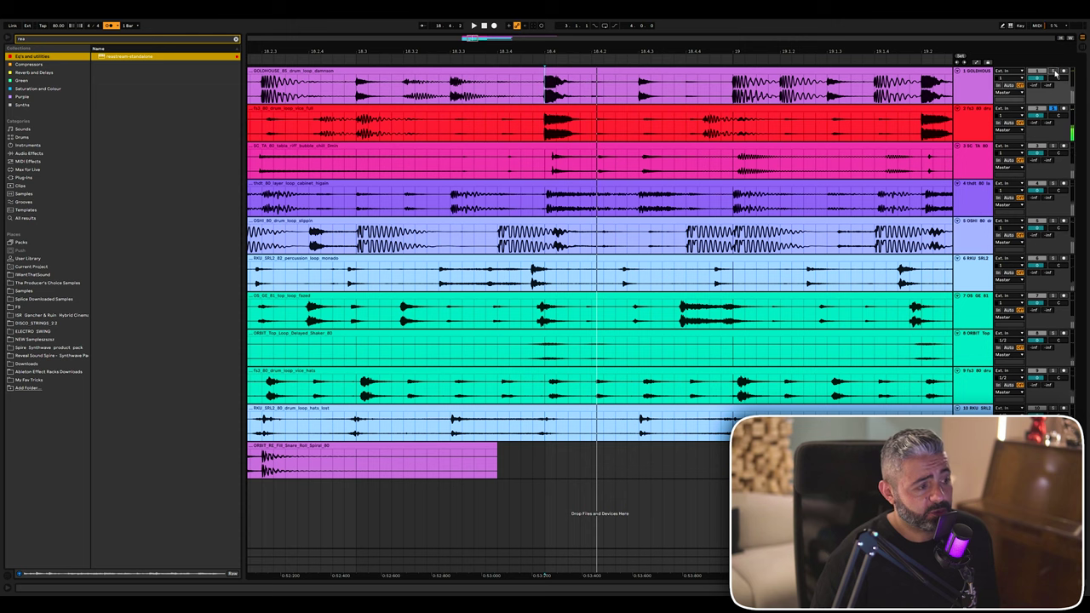
key(space)
Compare the GOLDHOUSE and vice_full snares by replaying the passage between 18.3.3 and beat 18.4.
click(451, 95)
key(space)
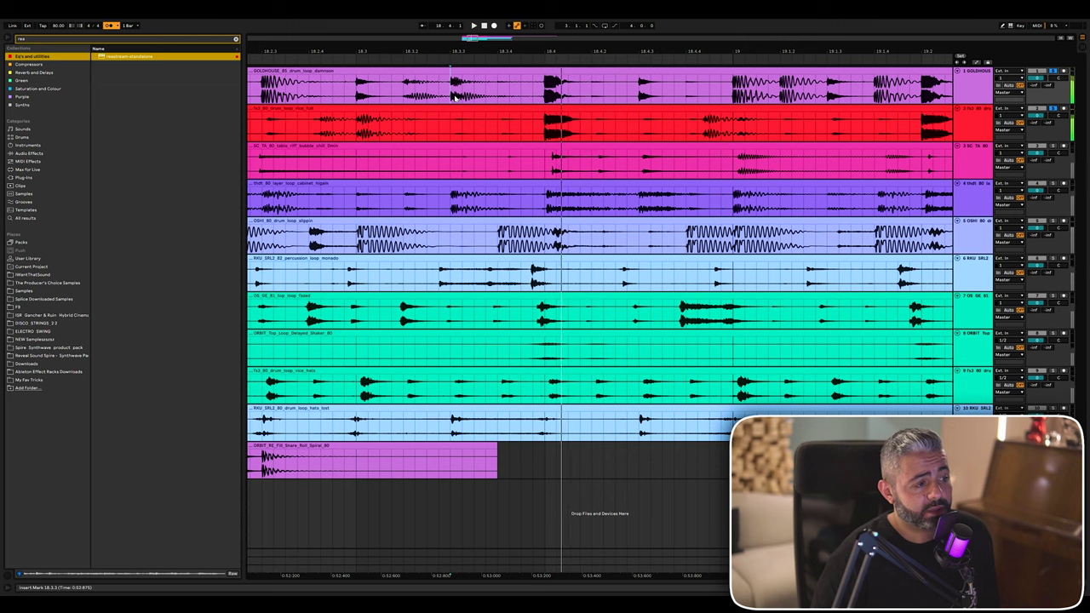
click(487, 101)
key(space)
key(space)
key(space)
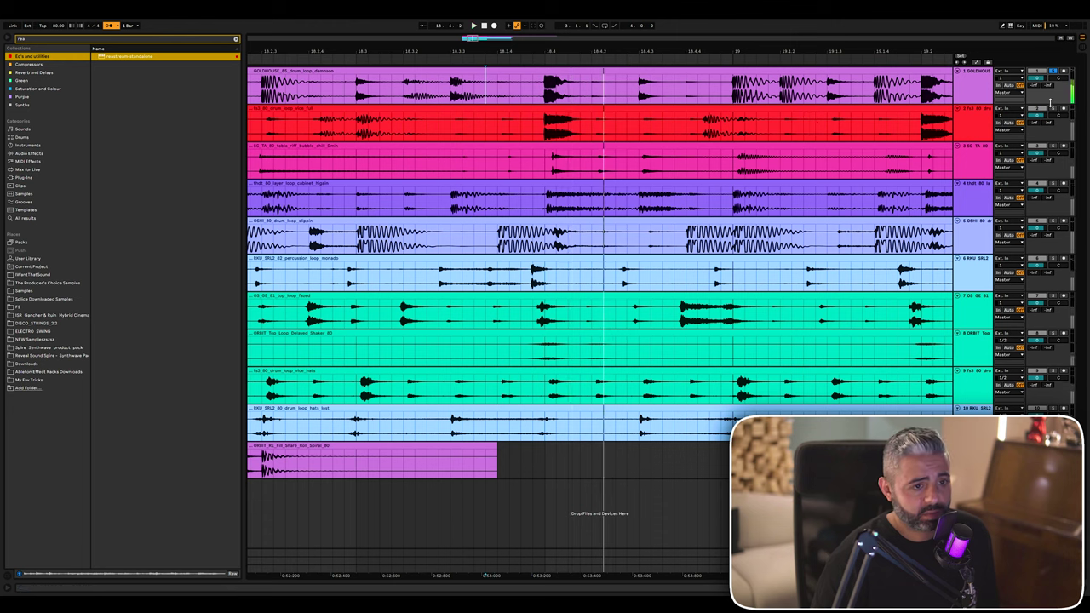
click(534, 89)
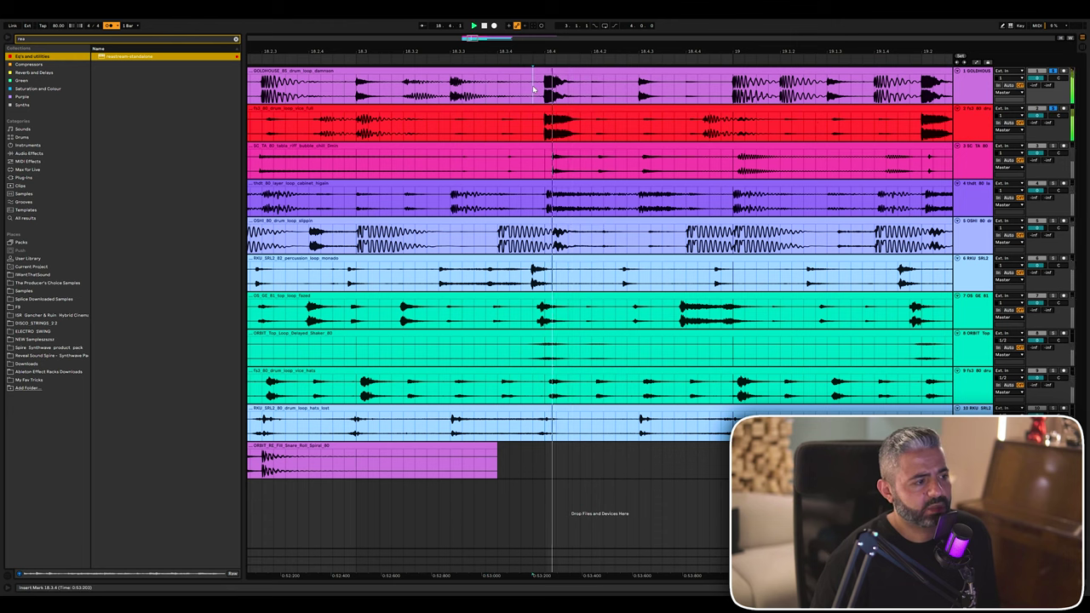
key(space)
key(space)
Split the snare hit at beat 18.4 of the red vice_full loop into its own clip and colour it light pink.
mouse_move(535, 124)
mouse_down()
mouse_move(526, 124)
mouse_move(591, 125)
mouse_up()
click(534, 125)
key(ctrl+e)
right_click(563, 109)
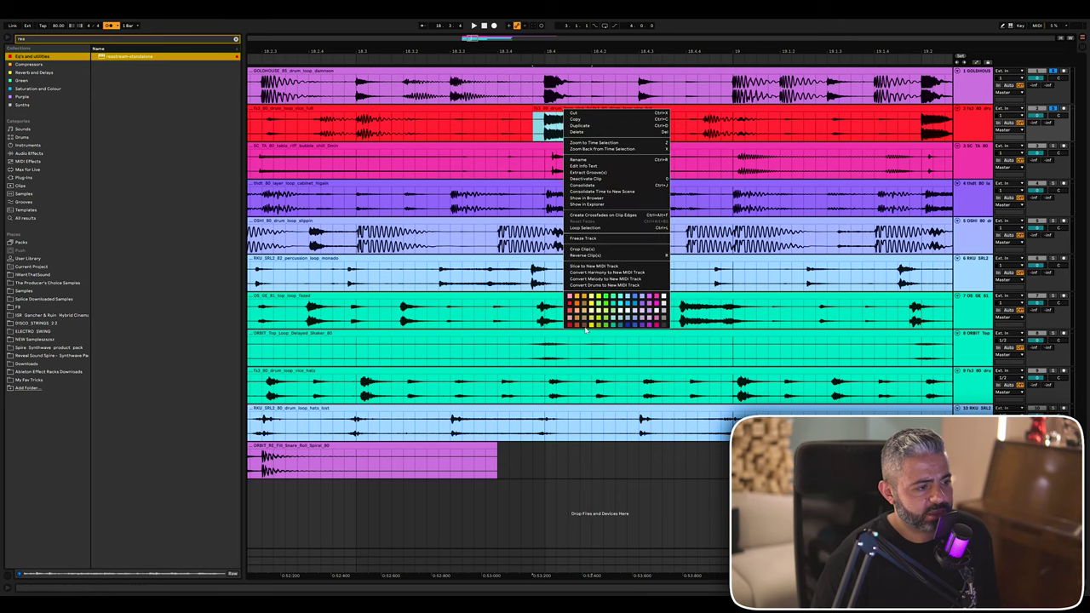
click(570, 298)
key(space)
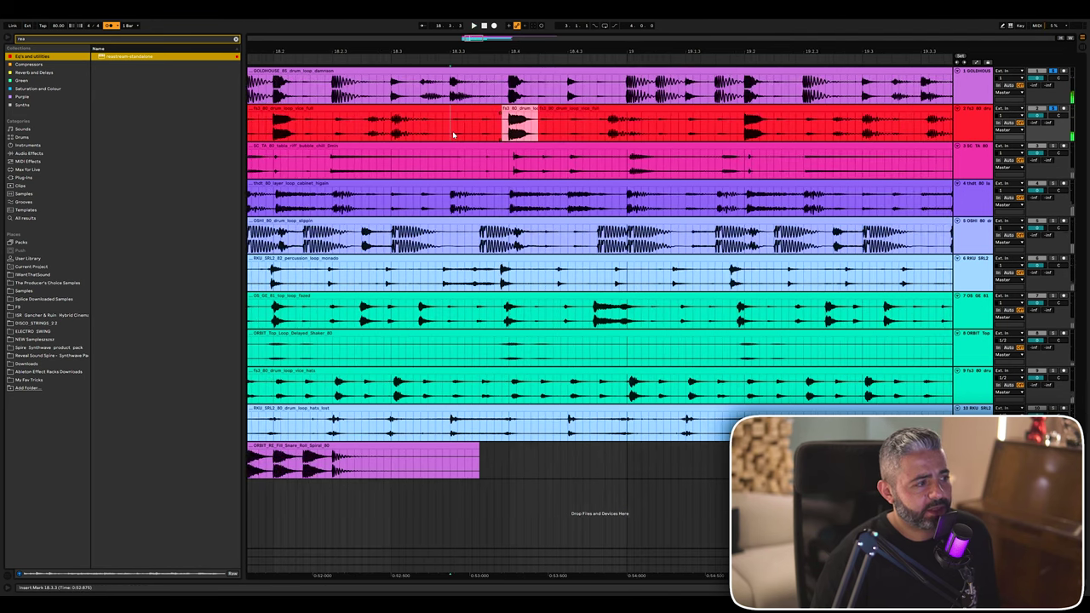
Listen repeatedly to the opening of the red vice_full loop from 18.1.1.
scroll(438, 156, left, 4)
click(329, 138)
key(plus)
click(1054, 111)
click(1055, 110)
key(space)
key(space)
key(space)
key(space)
key(space)
key(space)
key(space)
key(space)
key(space)
key(space)
Solo the GOLDHOUSE loop together with the red vice_full loop and play both from 18.1.1.
ctrl+click(1054, 72)
key(space)
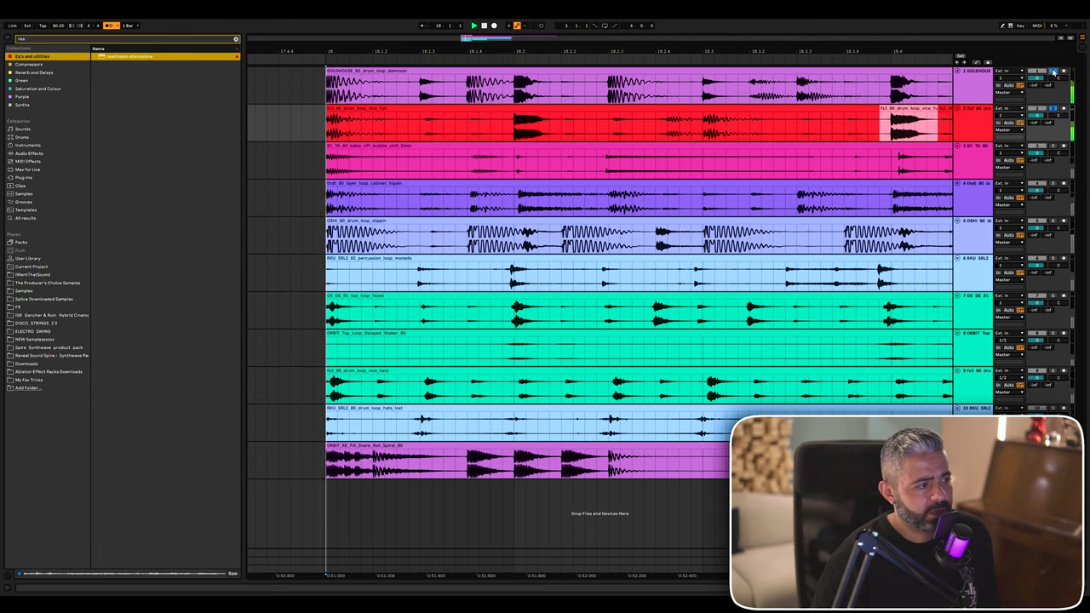
key(space)
key(space)
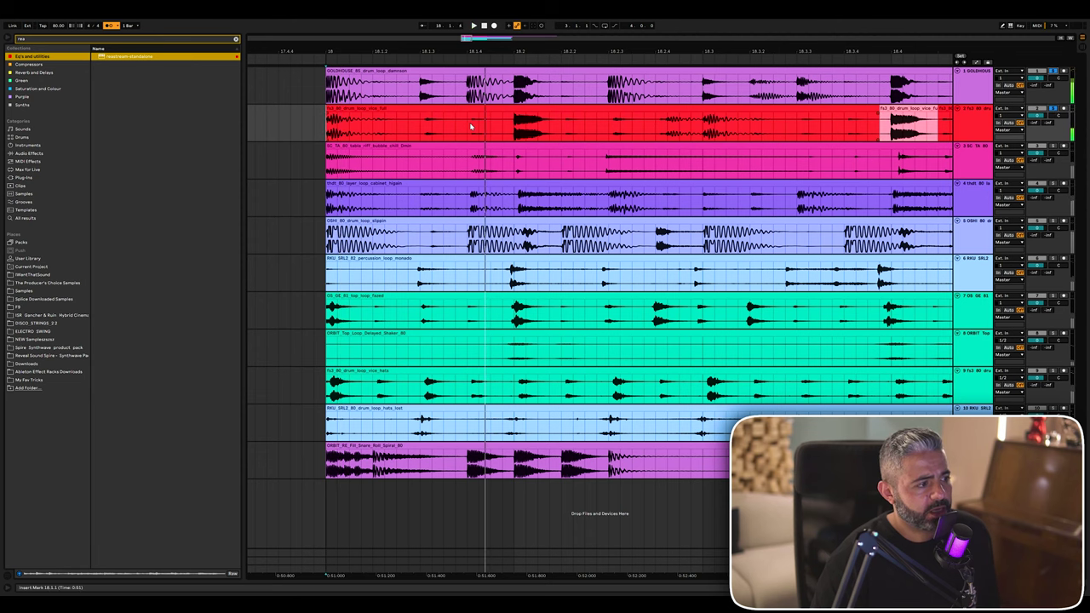
Delete the opening of the red vice_full loop from bar 18 up to 18.1.4.
drag(470, 126, 307, 130)
key(Delete)
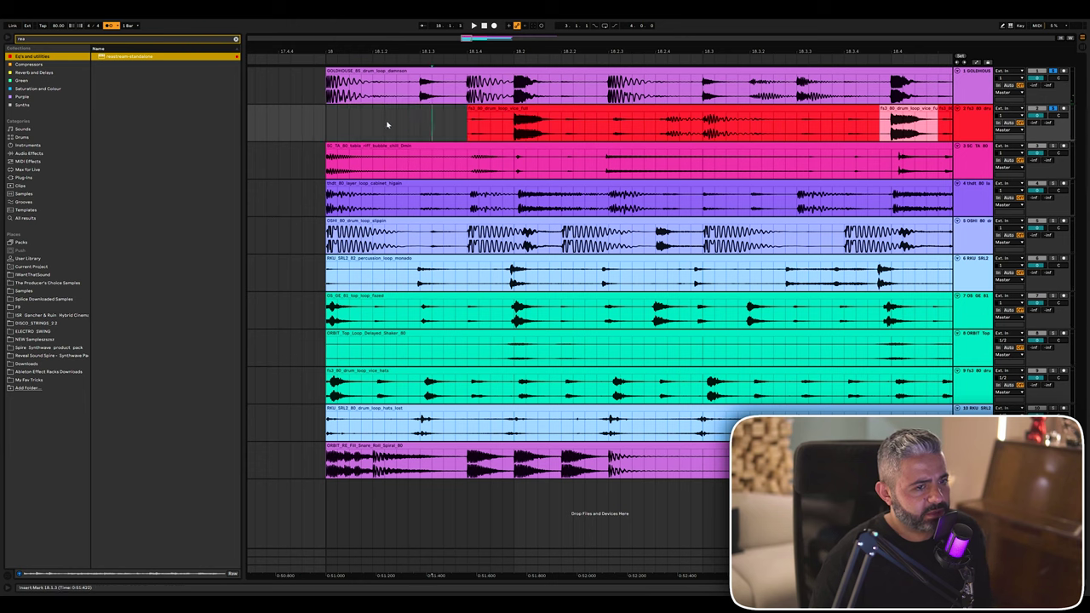
click(464, 130)
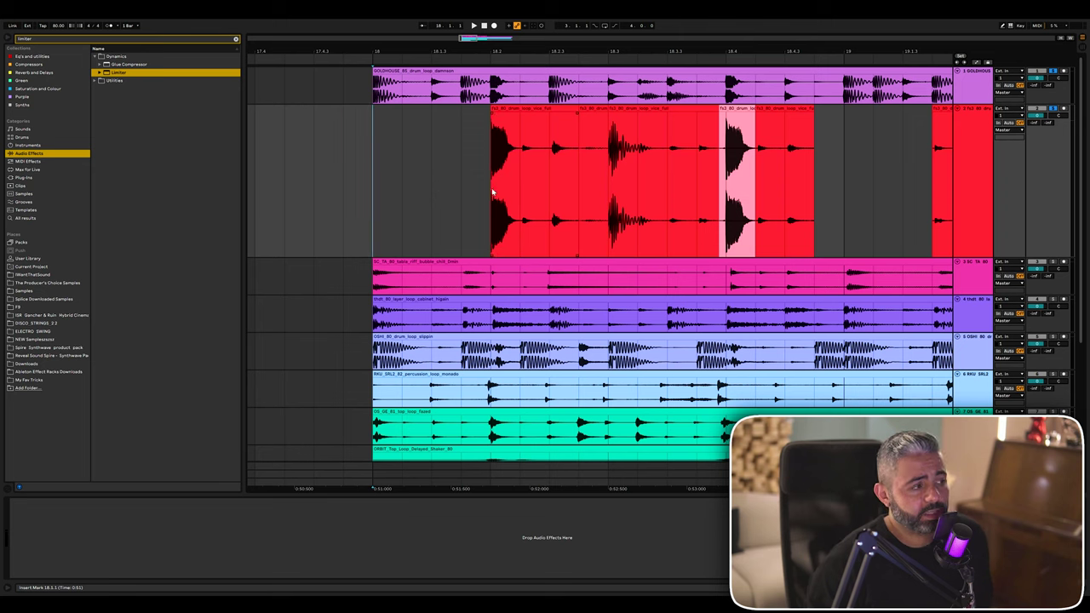
Play the edited drum layers from bar 18 and review the pink snare clip and the empty stretch from 18.4.4 to 19.1.4.
key(space)
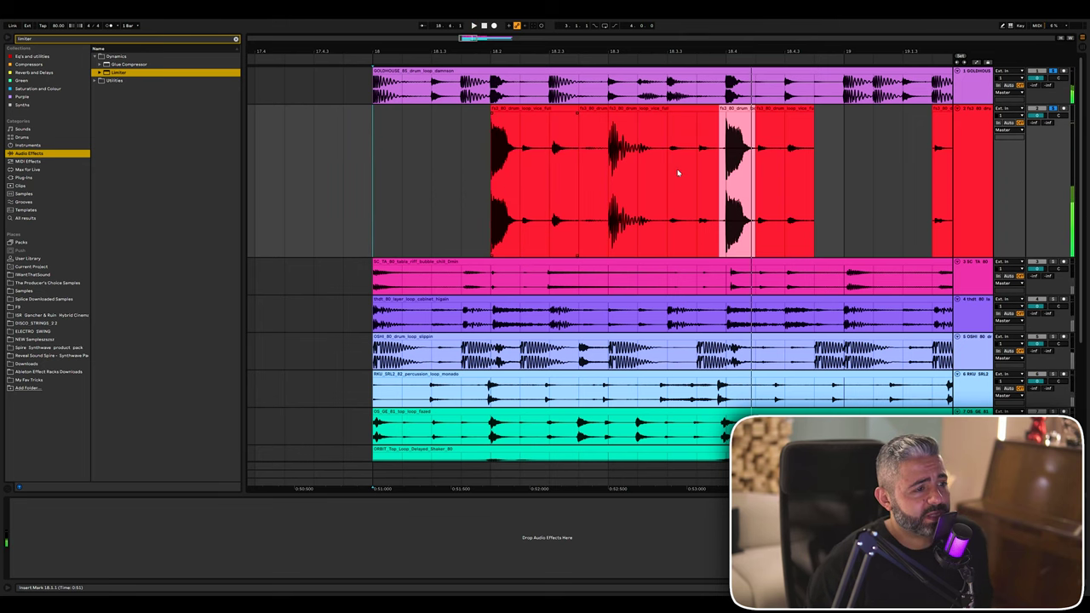
click(729, 110)
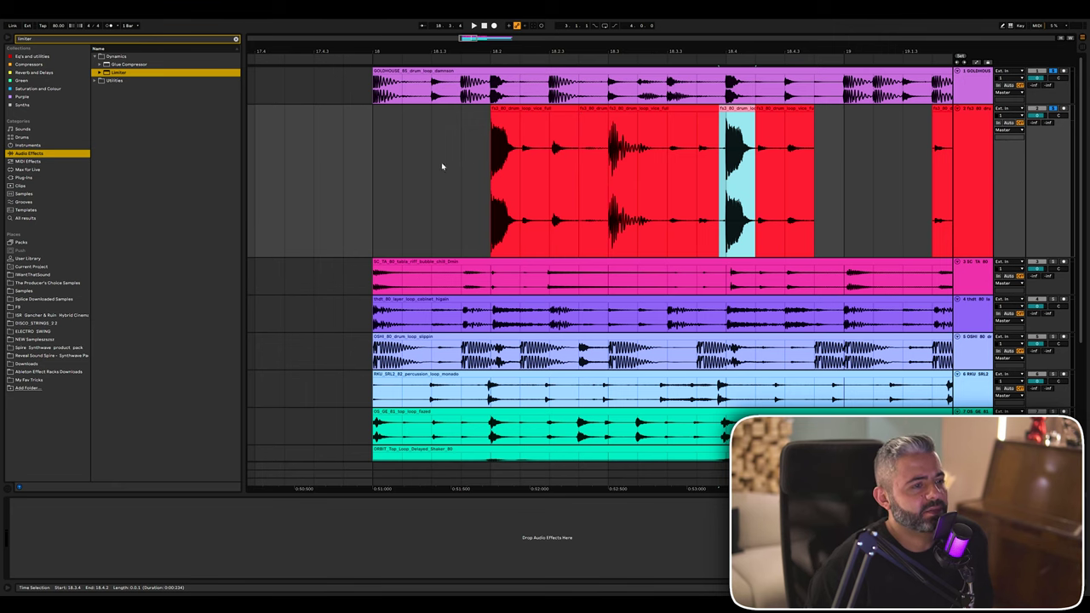
scroll(899, 176, right, 1)
key(minus)
scroll(898, 176, right, 1)
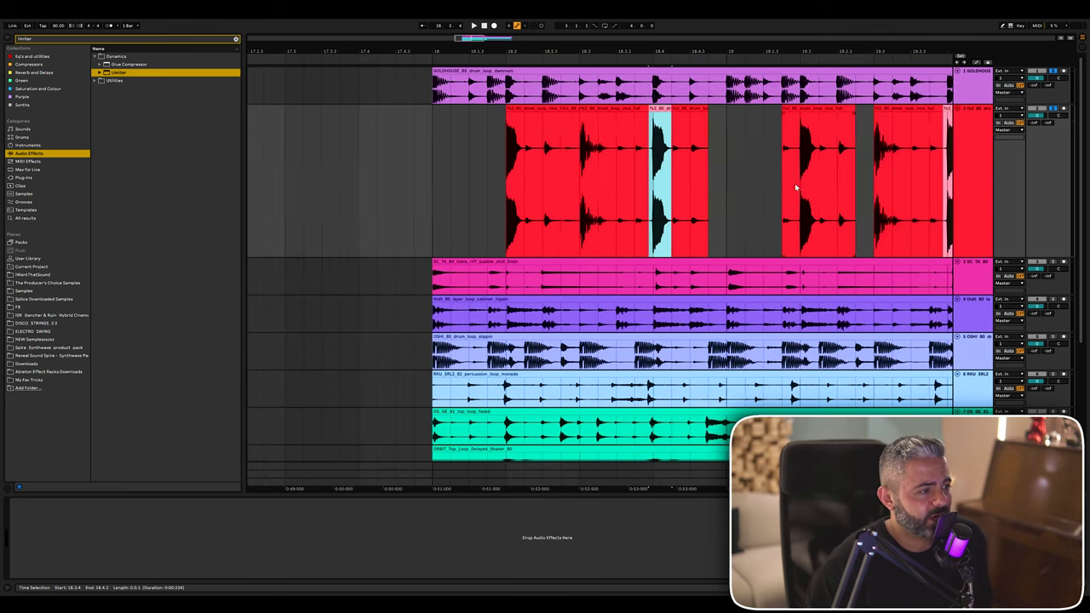
click(559, 134)
key(space)
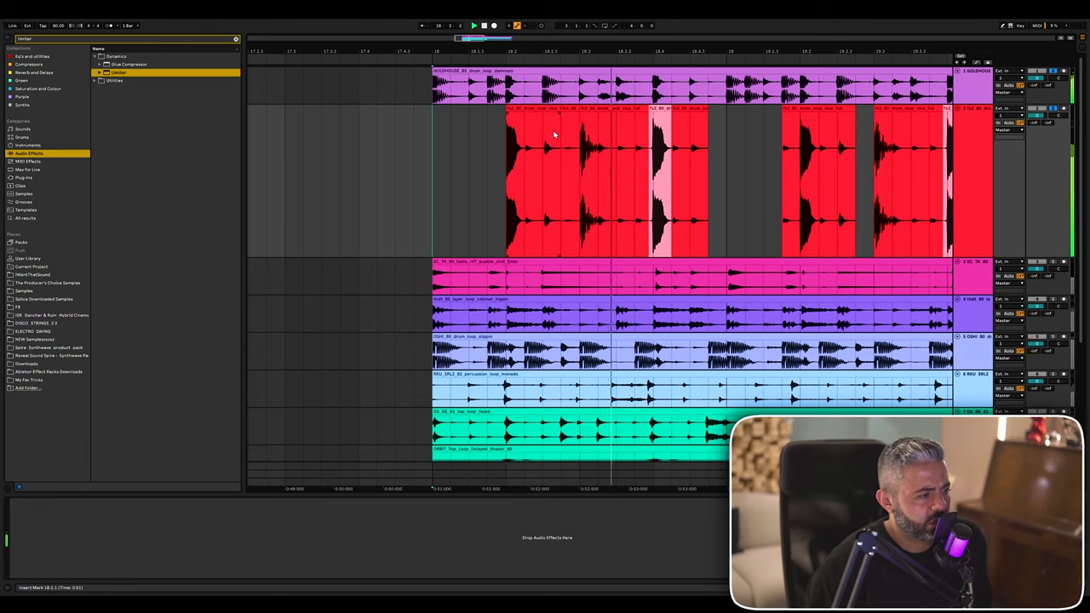
drag(707, 148, 782, 148)
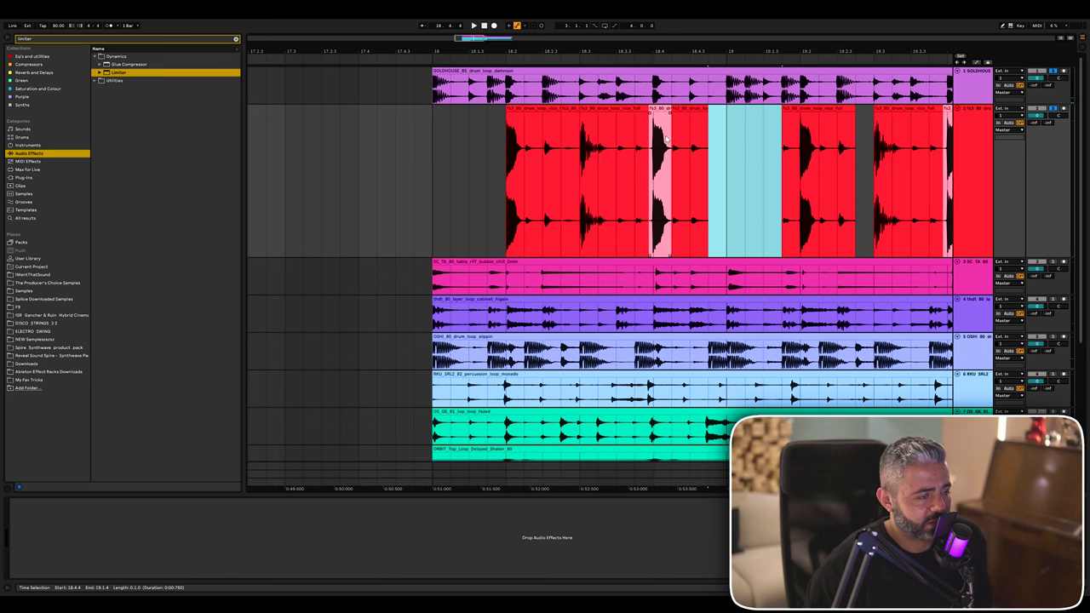
key(Delete)
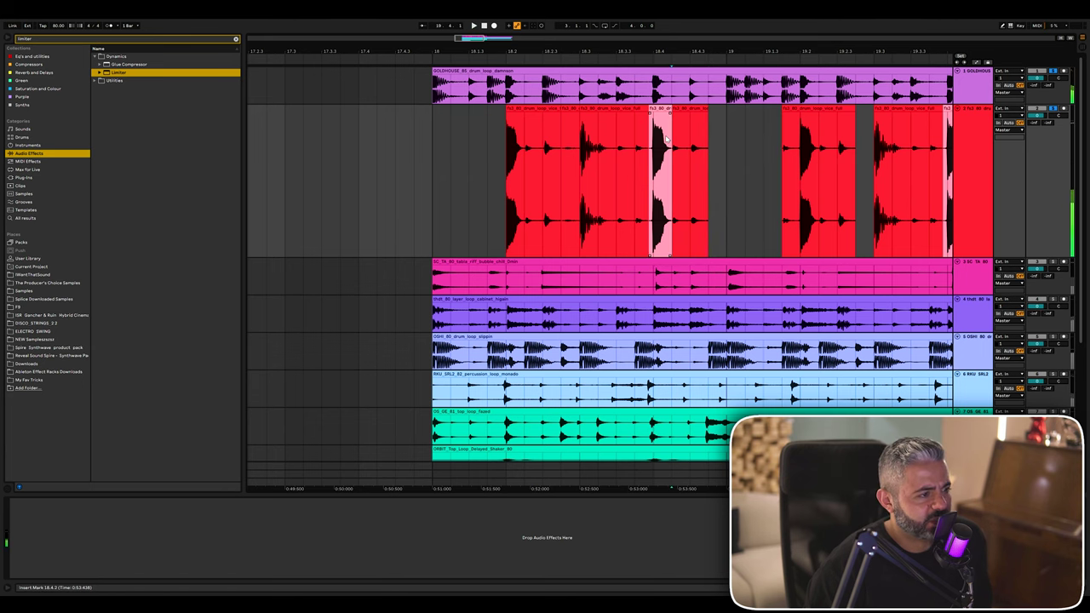
Copy the pink snare clip to beat 18.2 and delete the red clips before the pink snare at 18.4.
click(602, 108)
key(Delete)
drag(662, 109, 513, 111)
click(545, 108)
shift+click(568, 109)
key(Delete)
Play the drum layers from 18.1.2 to check the pink snare hits against the GOLDHOUSE loop.
click(445, 124)
key(space)
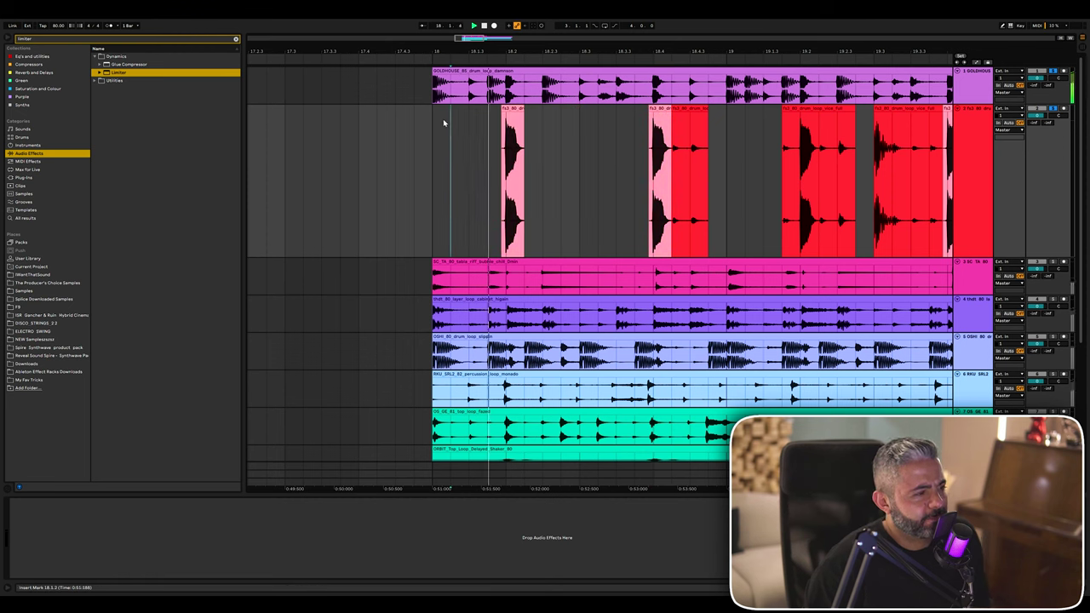
click(707, 115)
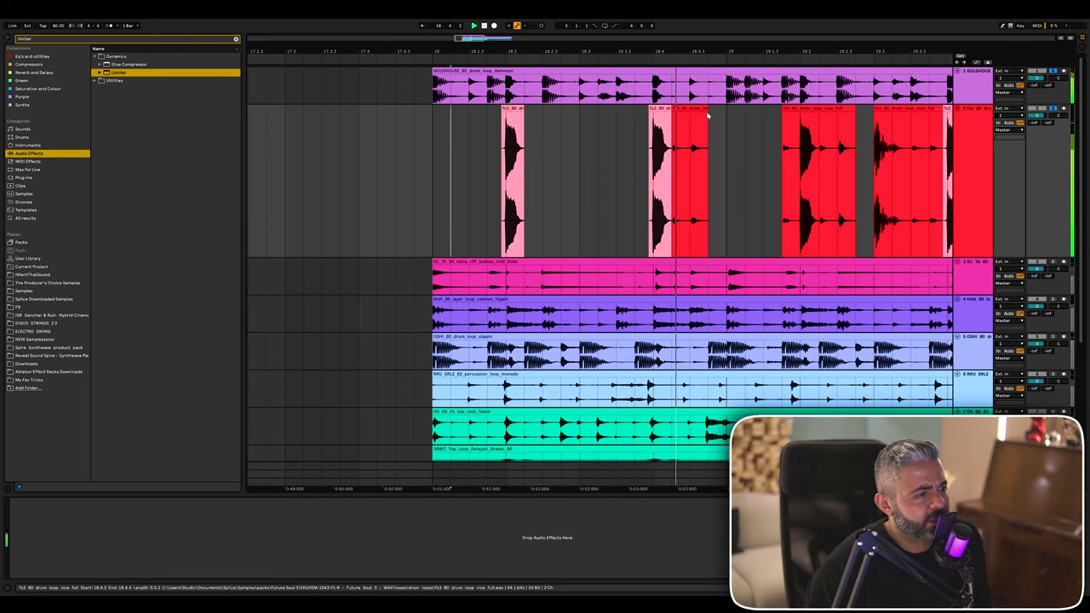
Copy the pink snare to beat 19.2 and delete the red clips after the 18.4 snare and around 19.2.
click(688, 110)
key(Delete)
drag(822, 109, 794, 117)
click(789, 110)
key(Delete)
click(830, 109)
key(Delete)
Delete the red clips before and after the pink snare at 19.4.
scroll(773, 147, right, 3)
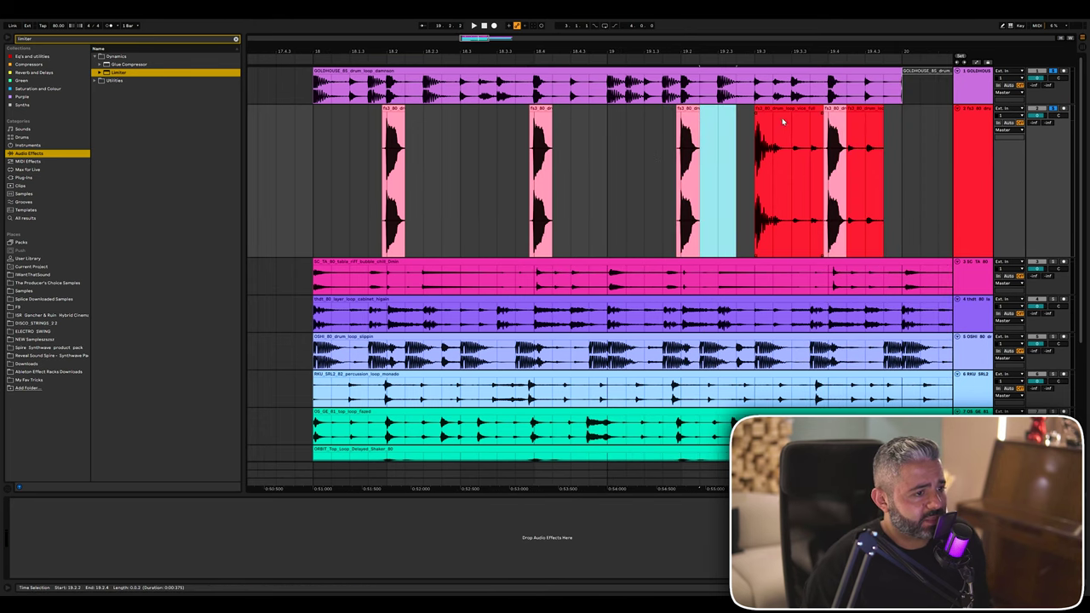
click(784, 121)
key(Delete)
click(864, 121)
key(Delete)
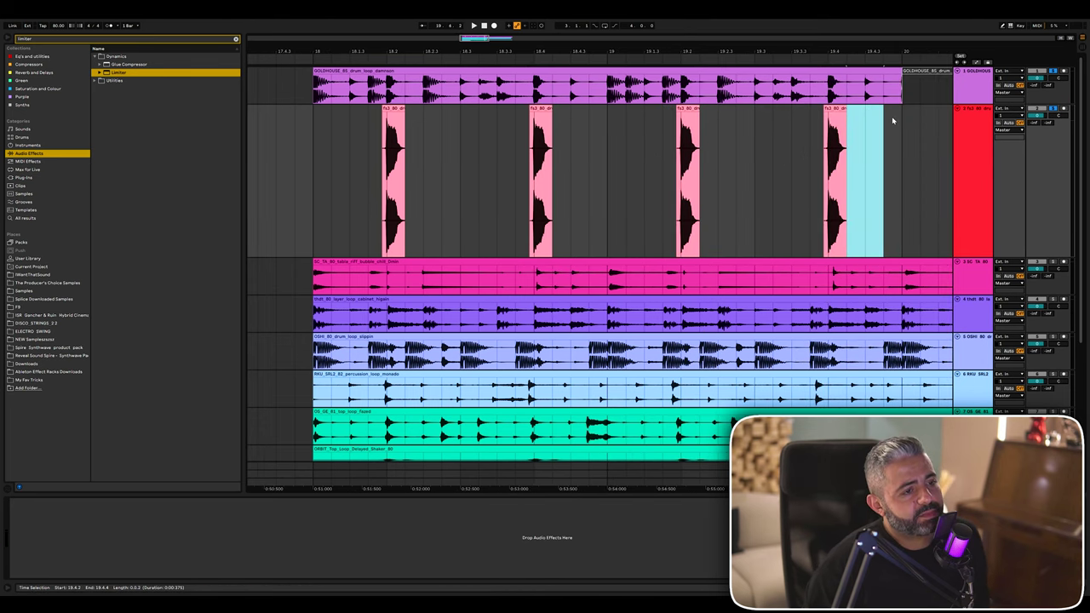
click(893, 121)
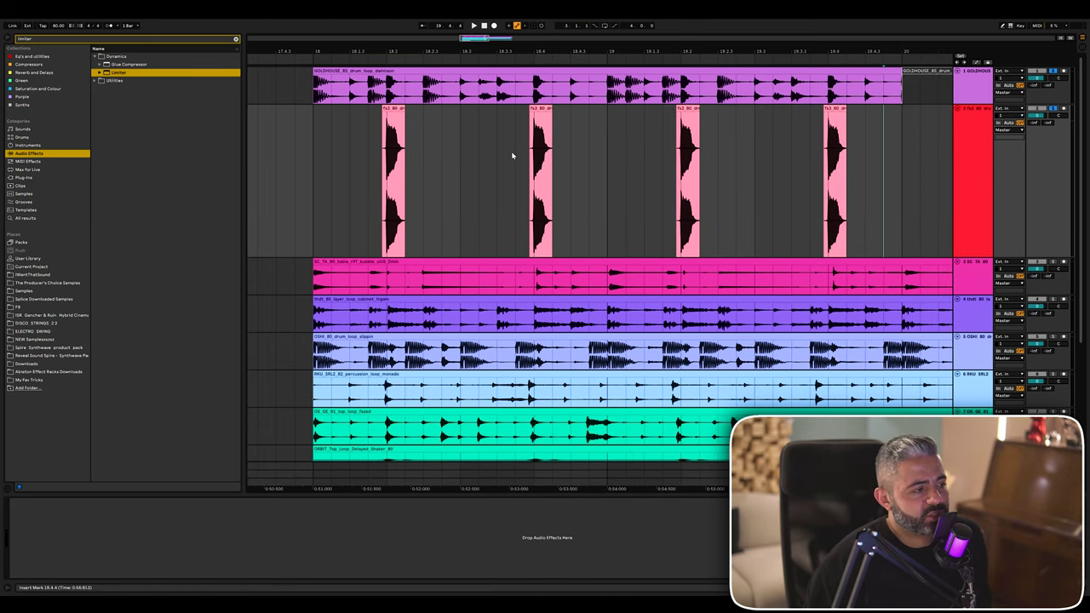
Play the drum layers from bar 18 with the snare track's solo off and on, and adjust the snare track's volume.
click(313, 134)
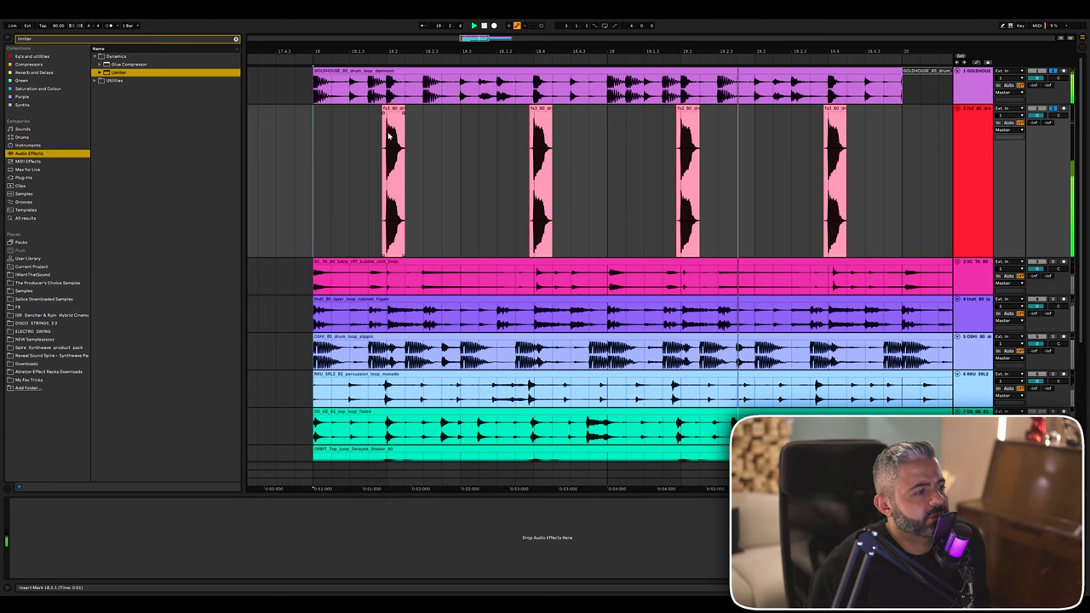
scroll(389, 134, left, 2)
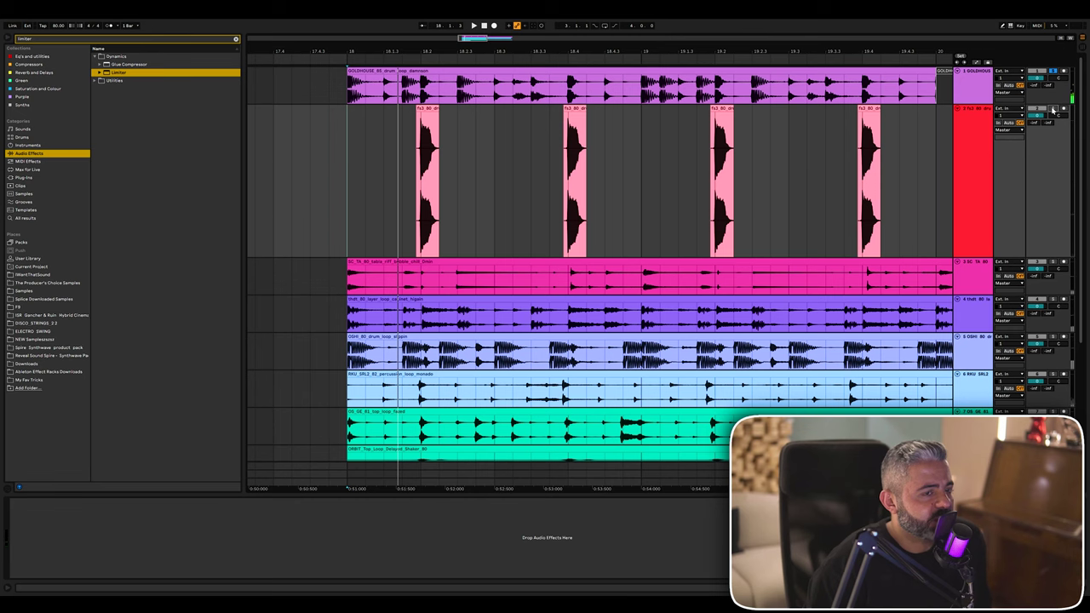
click(1053, 109)
key(space)
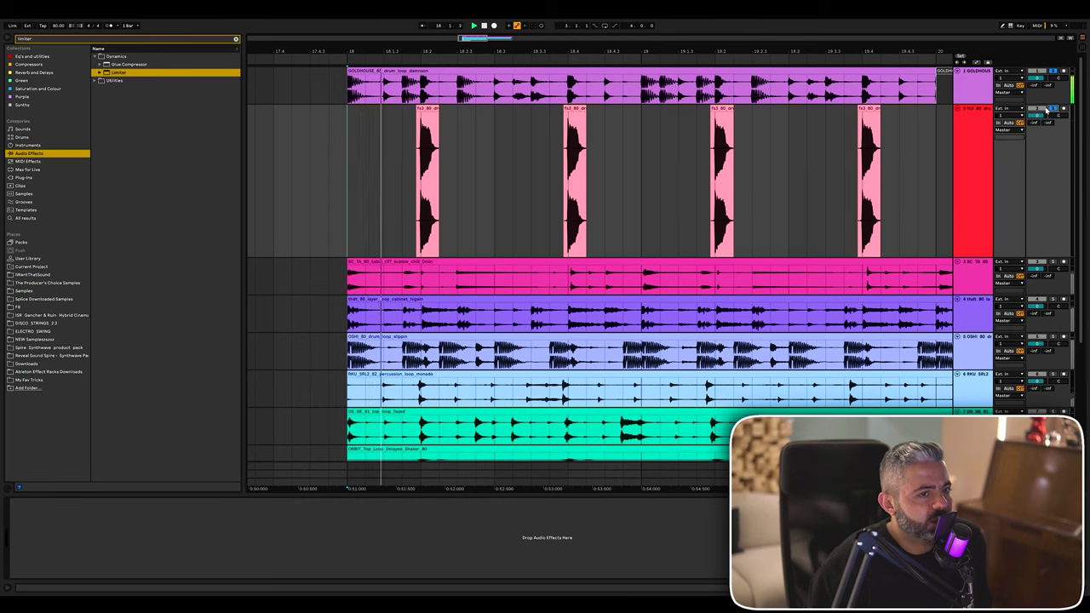
drag(1037, 116, 1036, 125)
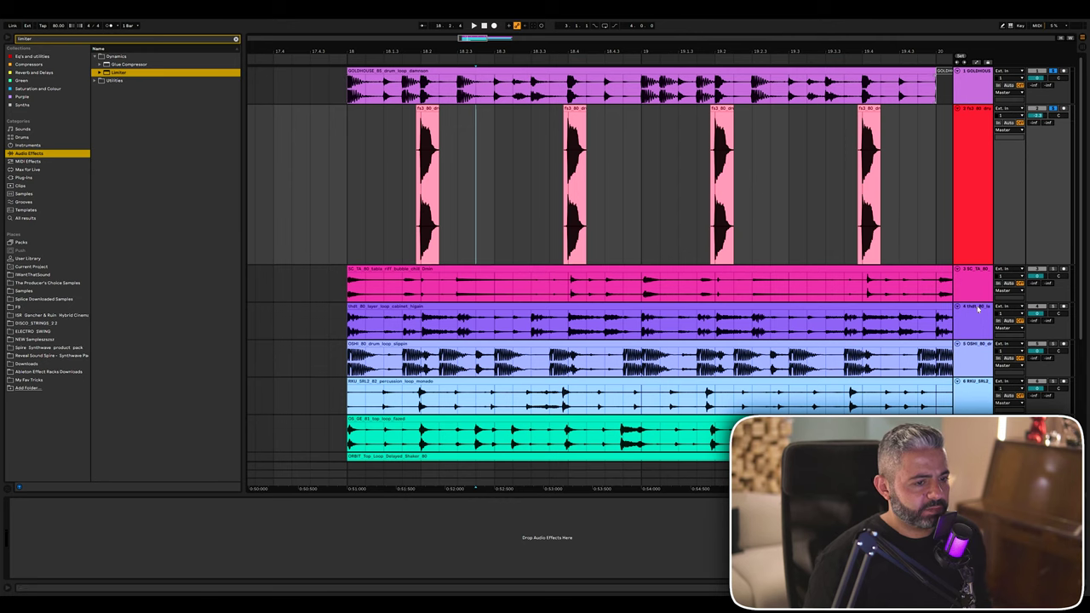
Solo the tabla_riff_bubble_chill track alongside the drums and play the layers from bar 18.
key(space)
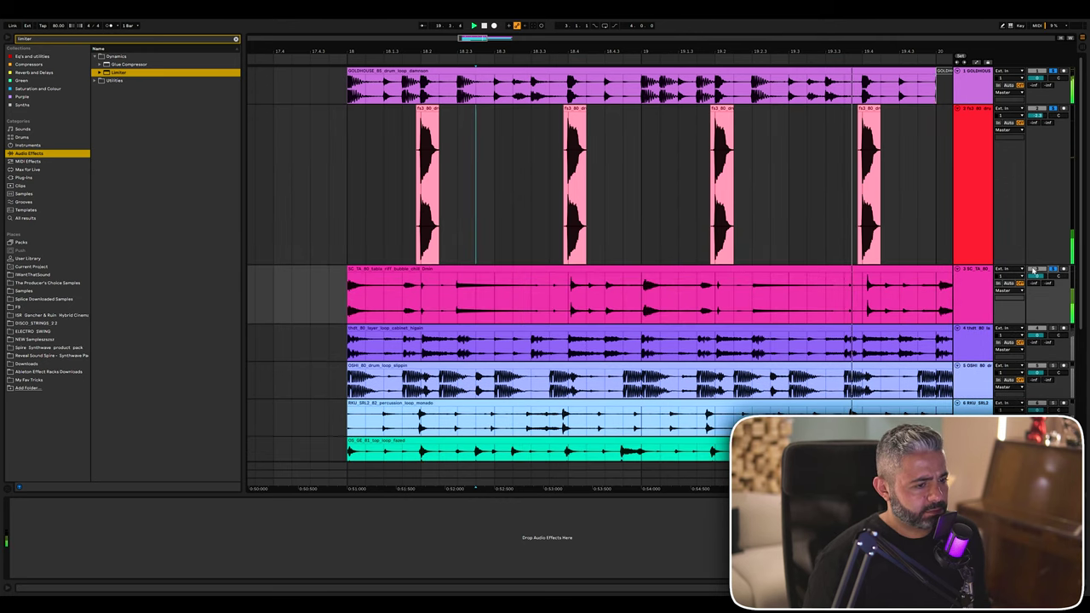
click(347, 297)
key(space)
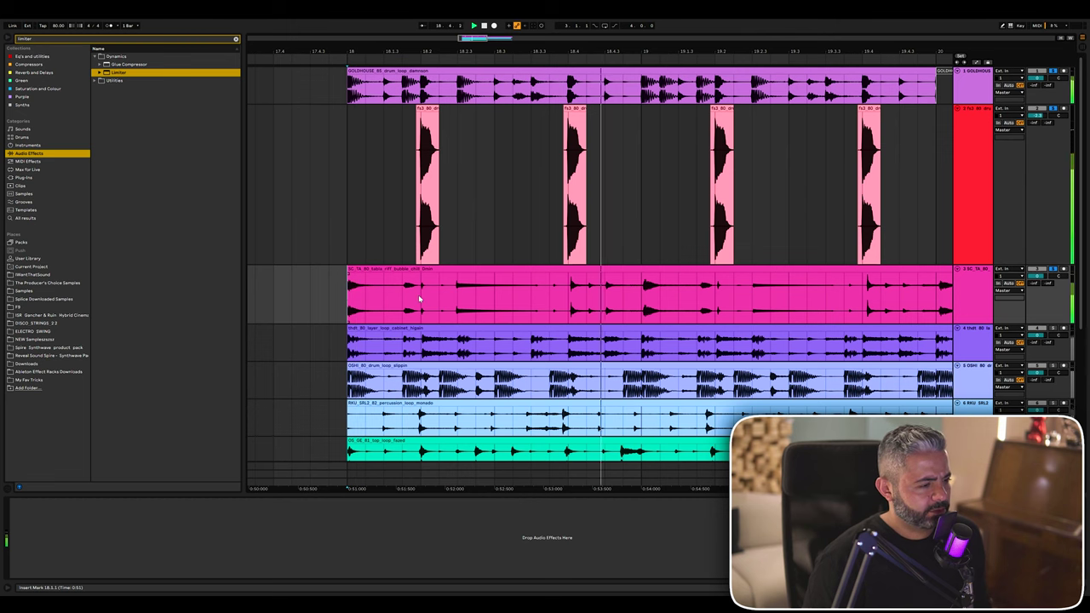
Deactivate the tabla loop from bar 18 to 18.3.3 and play the remaining part.
drag(530, 300, 347, 302)
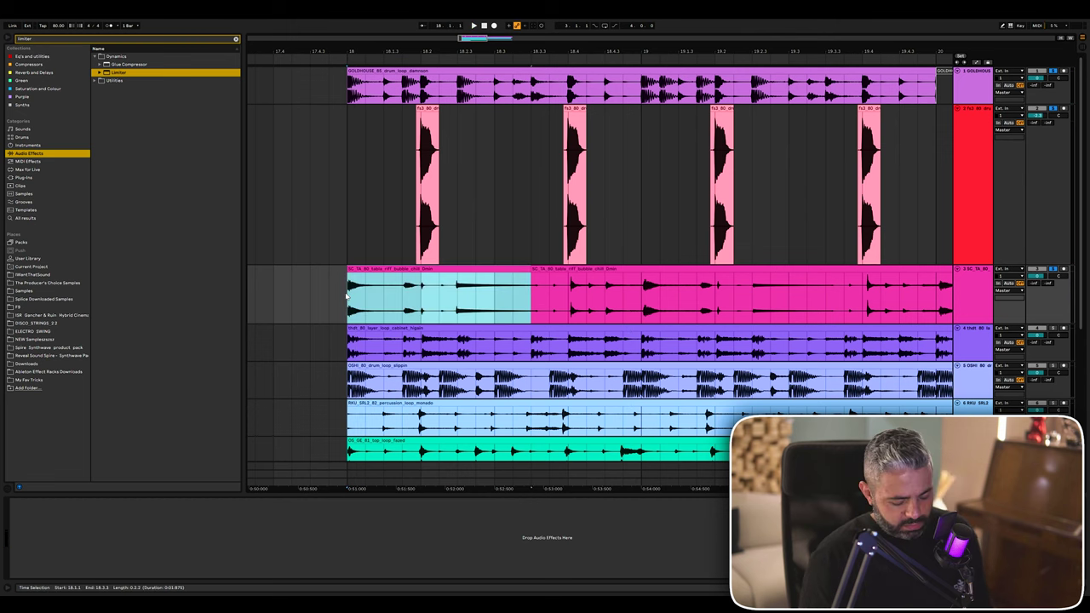
key(0)
click(378, 290)
key(space)
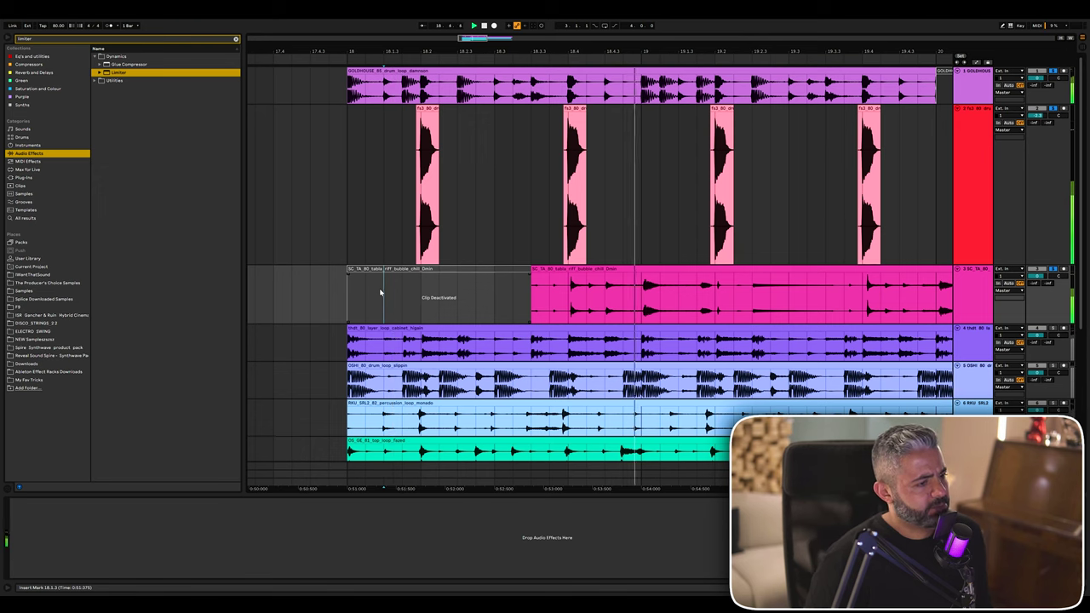
Delete the tabla loop section from bar 19 to 19.2 and listen to the result.
drag(644, 296, 712, 305)
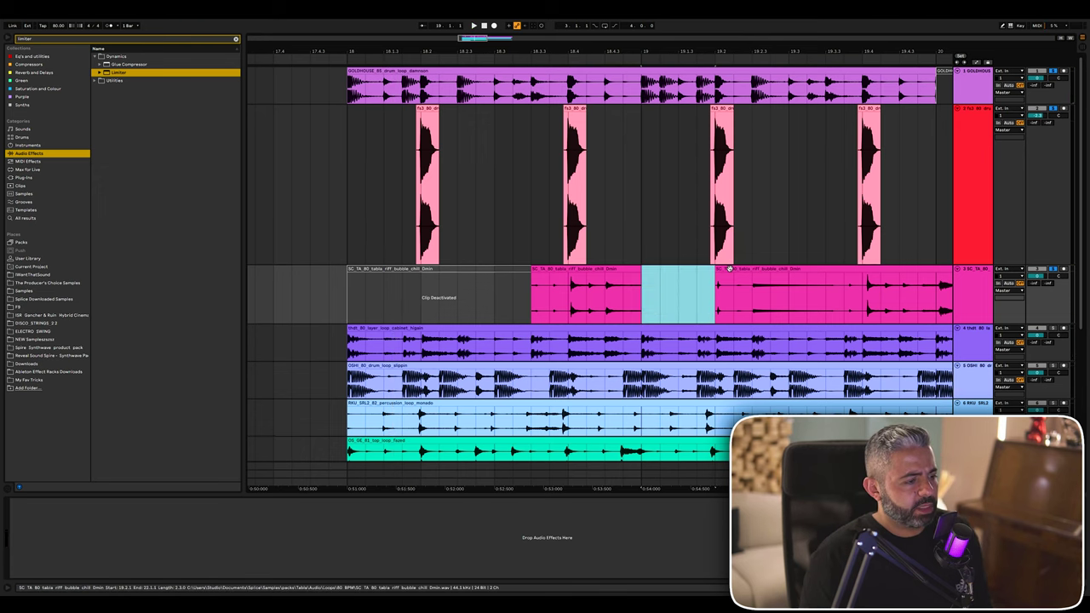
click(660, 291)
scroll(660, 290, down, 3)
scroll(665, 296, right, 1)
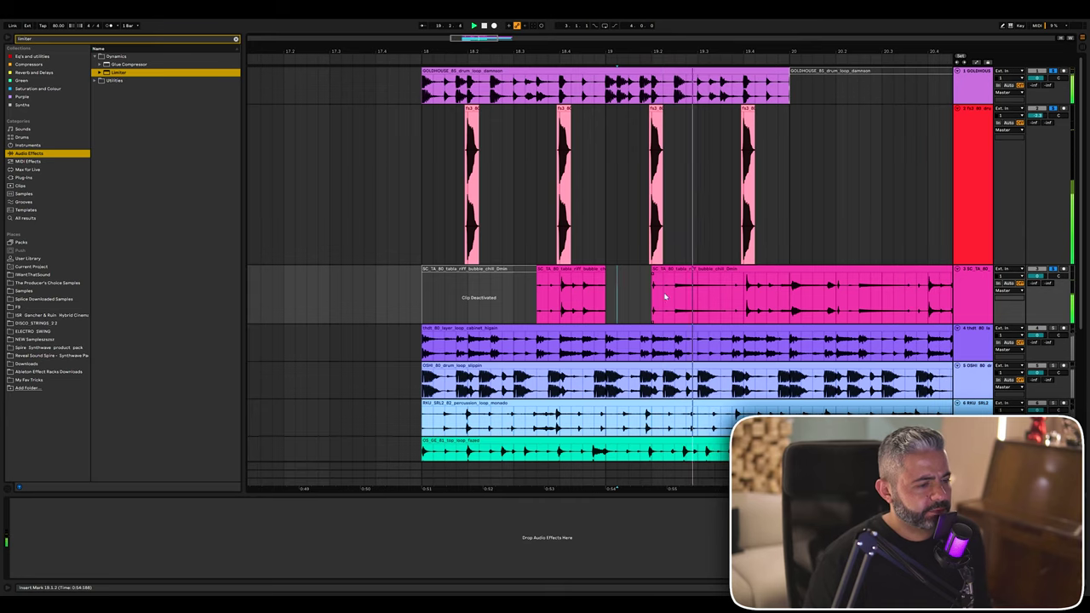
Delete the tabla sections from 19.2 to 19.3.4 and from bar 20 to 20.3, and deactivate the remainder after 20.3.
scroll(728, 283, down, 1)
drag(729, 284, 643, 283)
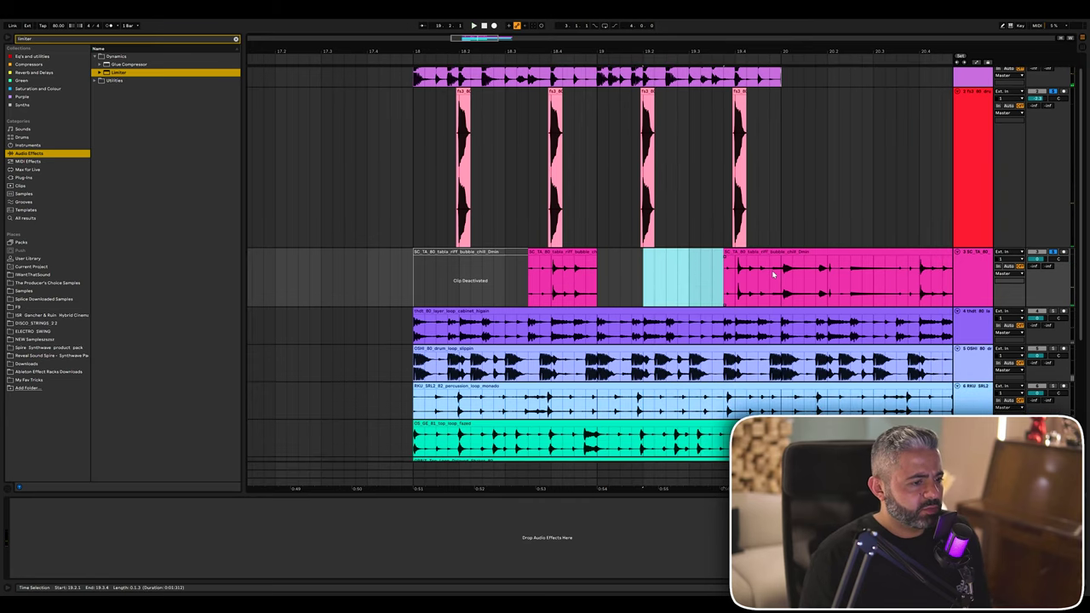
key(Delete)
drag(780, 275, 881, 269)
key(Delete)
click(895, 252)
key(0)
Delete the deactivated tabla clip at bar 18 and play the layers from 18.3.3.
drag(494, 279, 471, 279)
click(526, 281)
key(space)
click(461, 253)
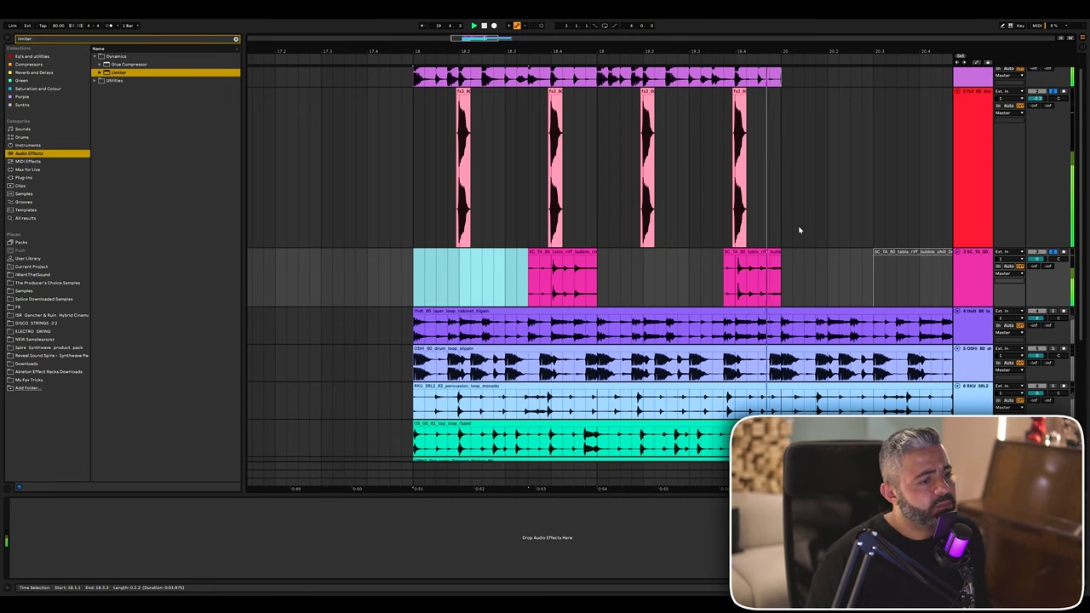
key(Delete)
key(space)
key(space)
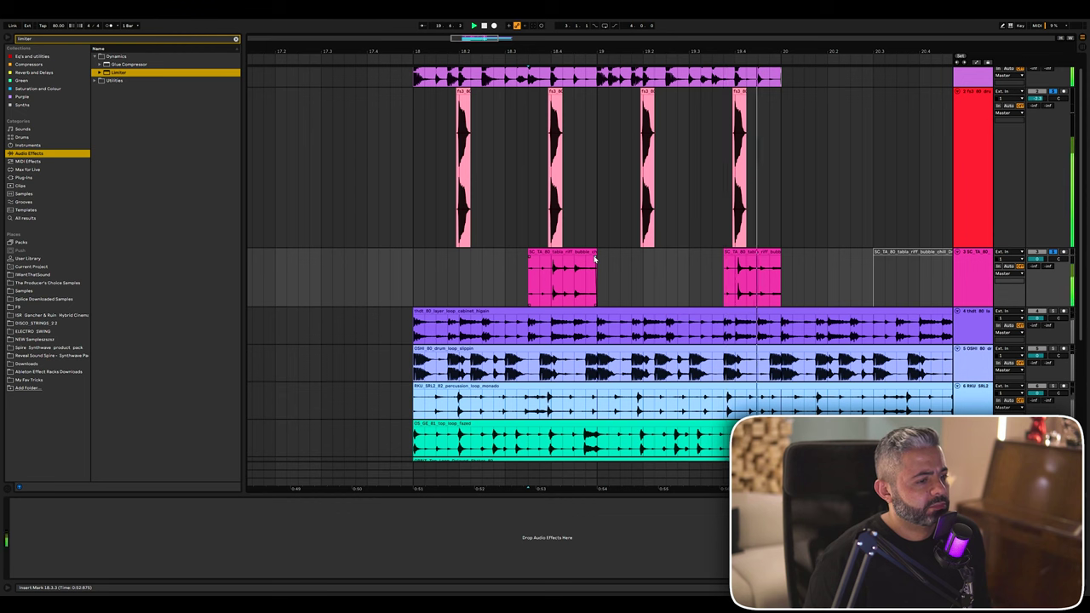
Copy the tabla clip from 18.3.3 to 19.3.3, replacing the shorter clip there, and play the layers.
click(551, 253)
drag(542, 253, 726, 259)
click(695, 272)
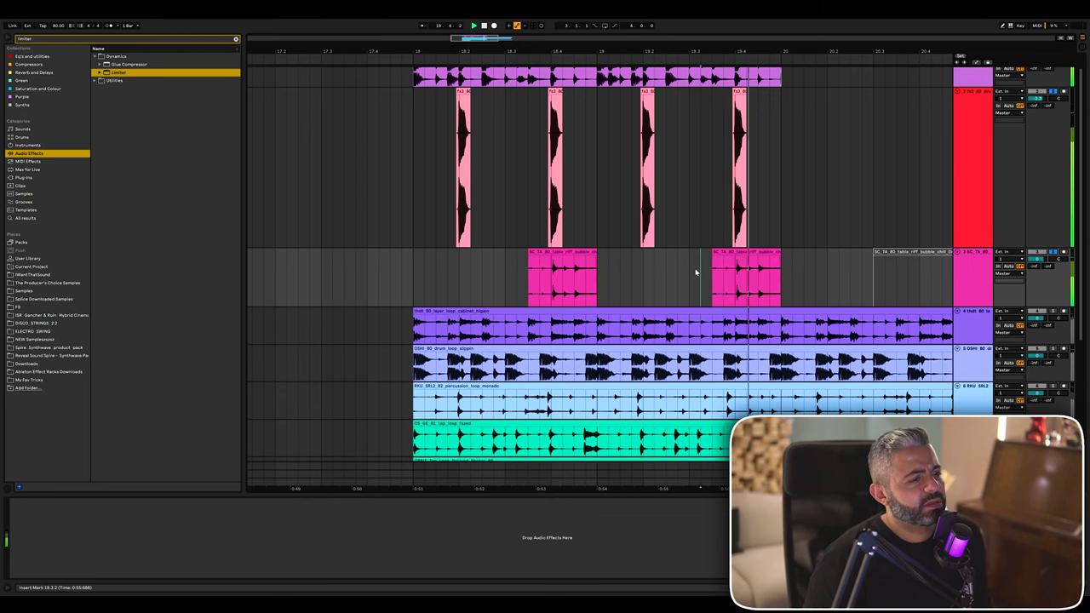
click(535, 275)
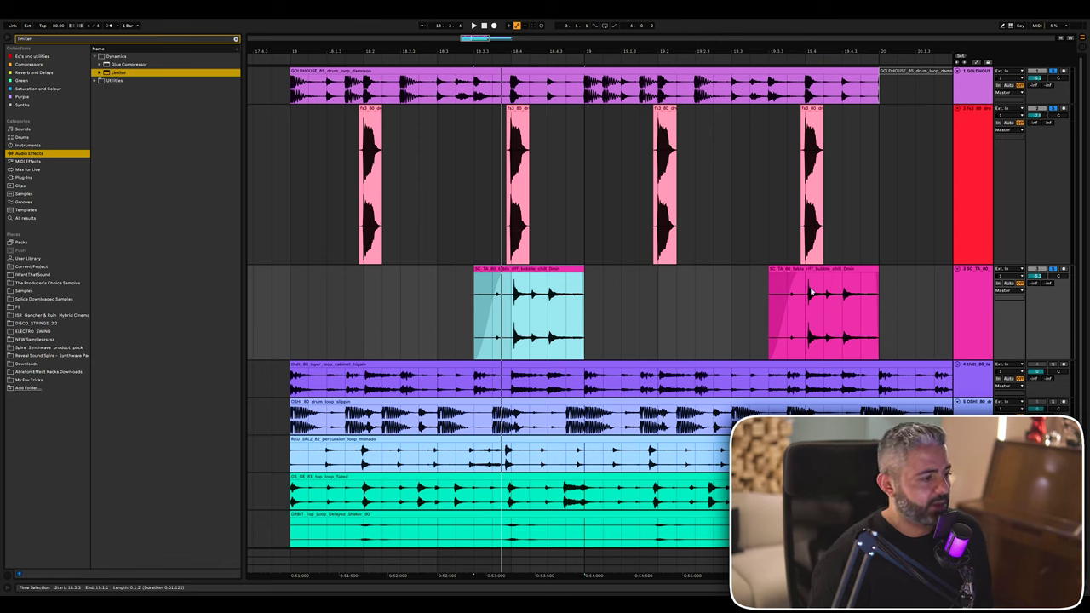
Solo only the tabla track and play its first clip around 18.4.
click(1054, 270)
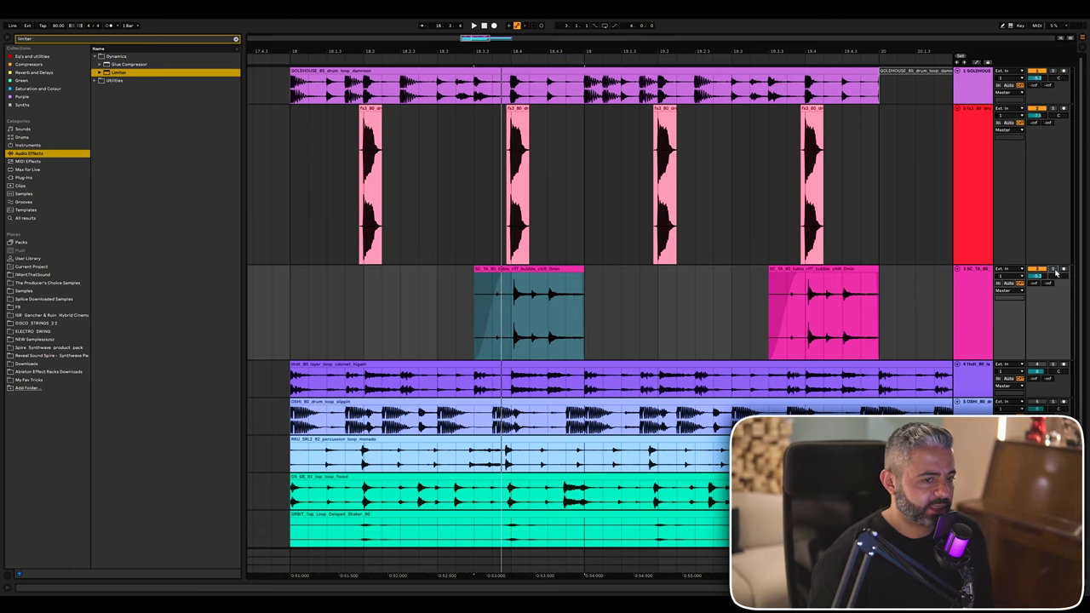
click(527, 300)
scroll(528, 300, up, 2)
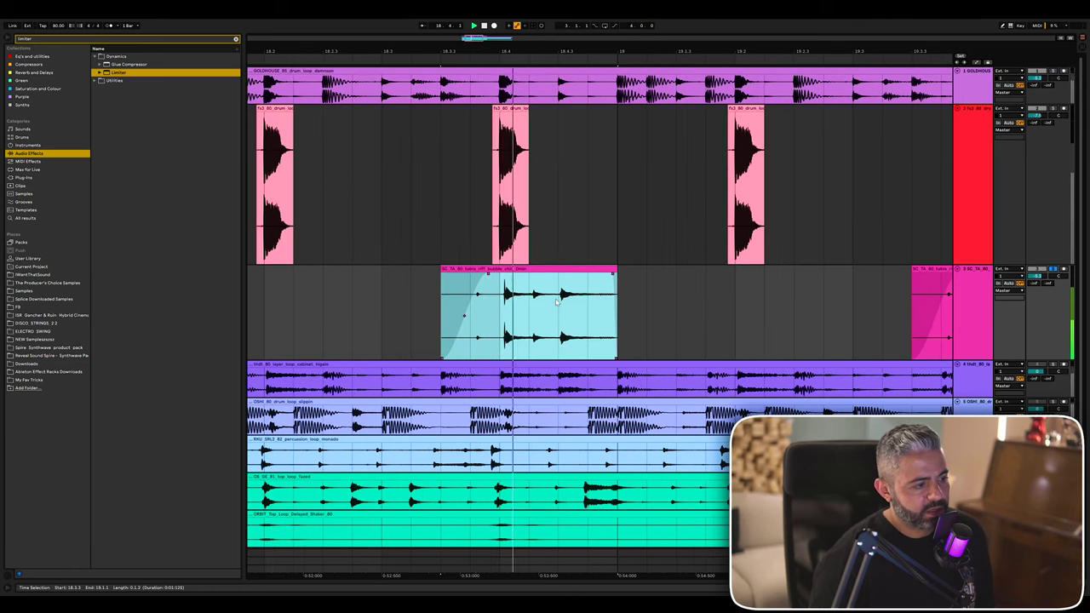
click(558, 299)
click(589, 312)
Enlarge the tabla track and examine the tail of its first clip from 18.4.3 to bar 19.
drag(973, 360, 973, 439)
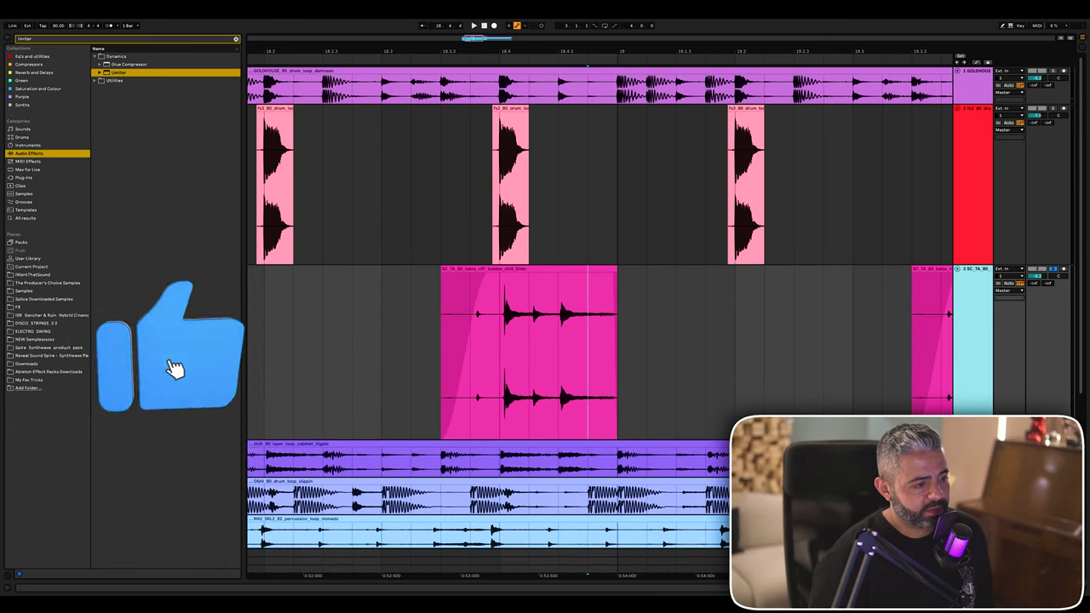
click(558, 345)
key(plus)
key(plus)
key(plus)
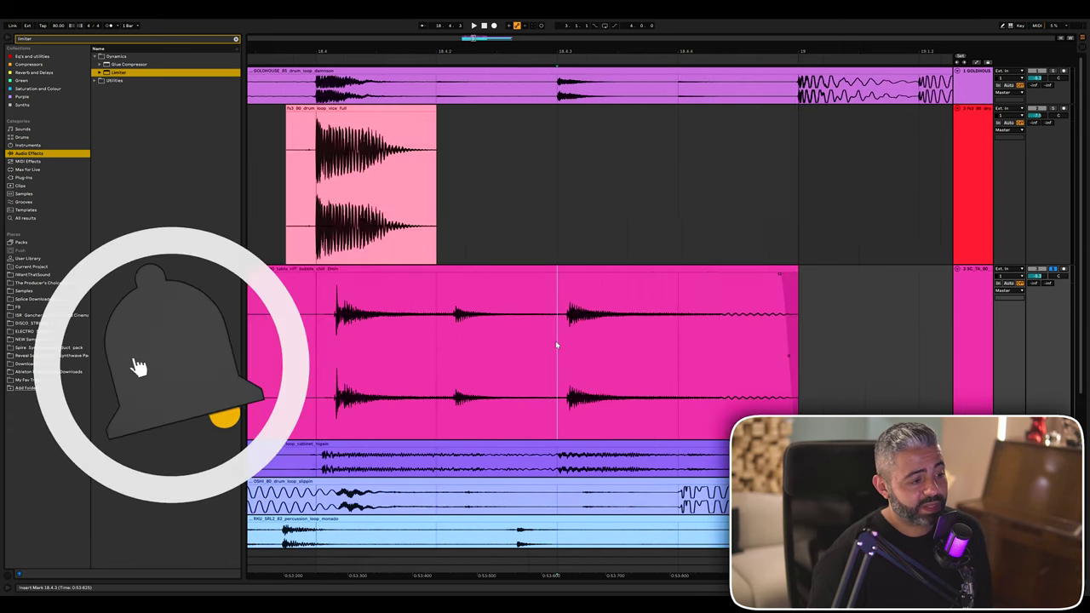
click(680, 342)
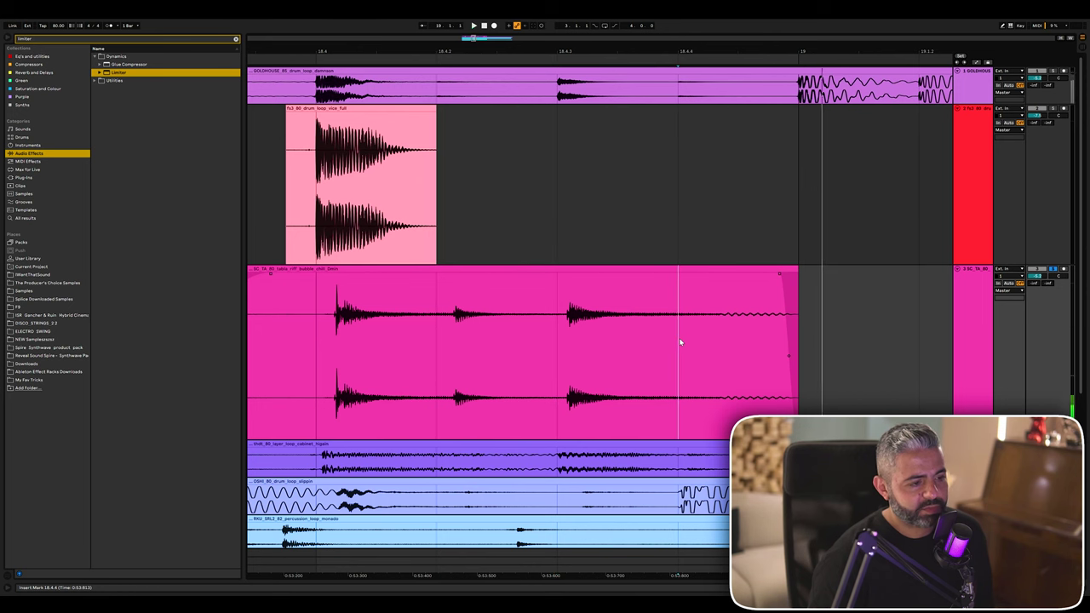
Search the audio effects for "eq" and add EQ Eight to the tabla track.
key(minus)
key(minus)
key(minus)
key(minus)
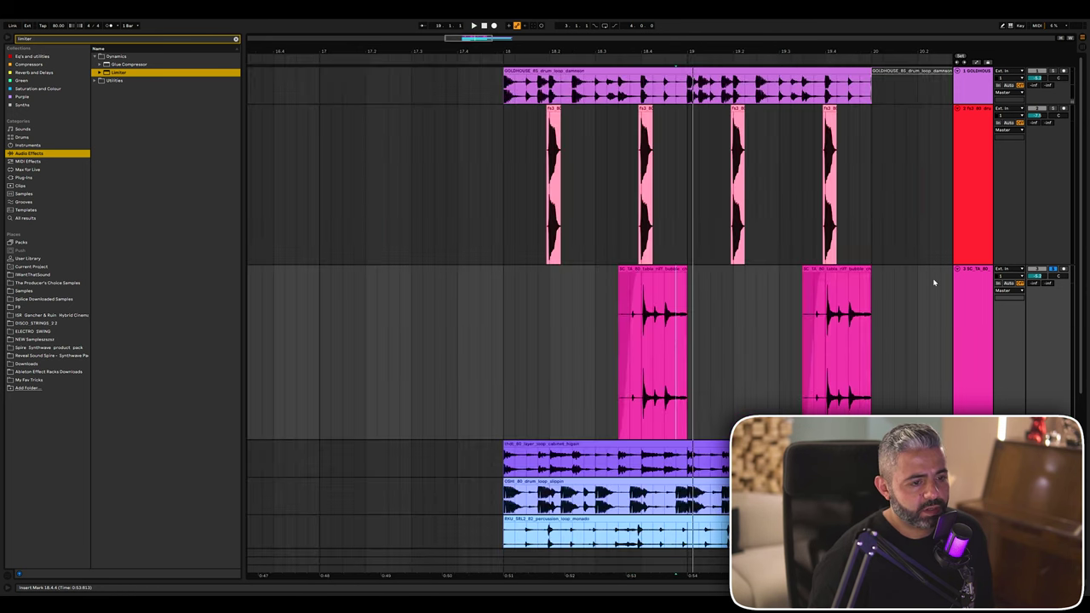
click(959, 282)
double_click(236, 40)
text(eq)
click(45, 57)
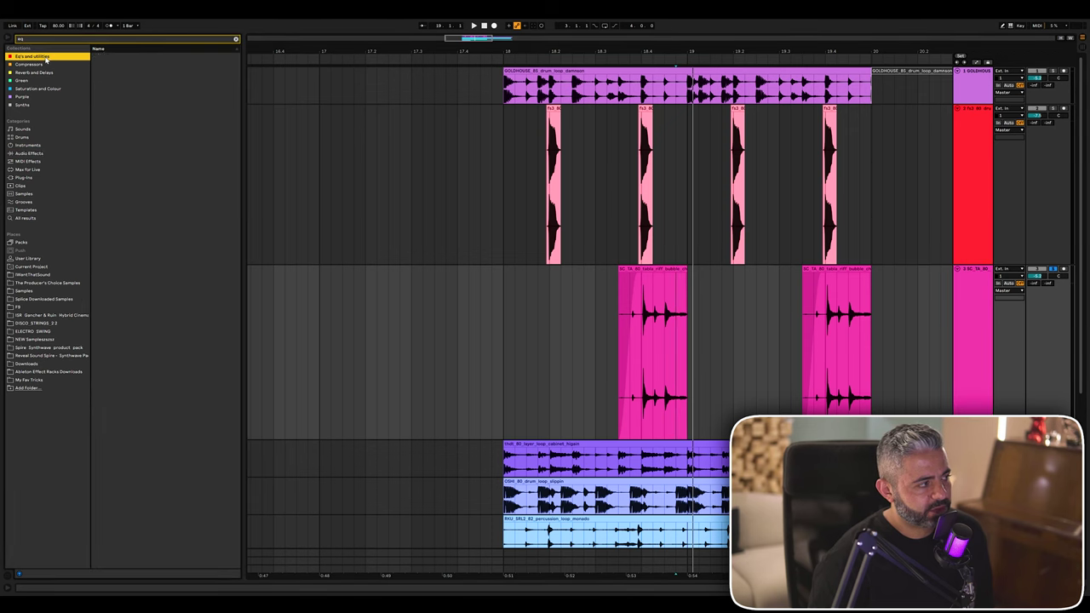
click(34, 153)
double_click(101, 73)
click(115, 90)
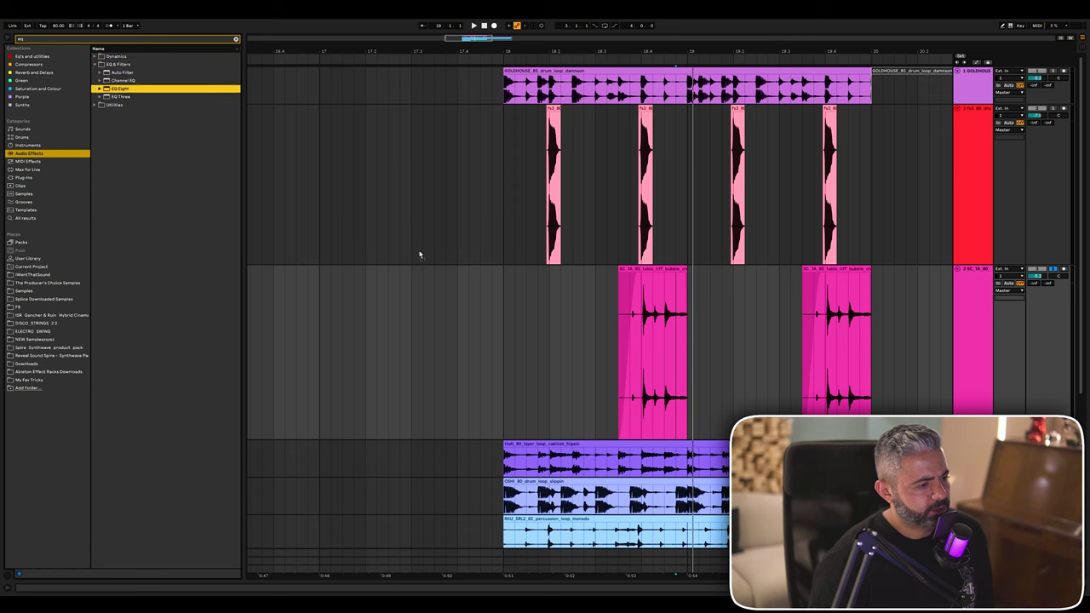
drag(120, 88, 665, 321)
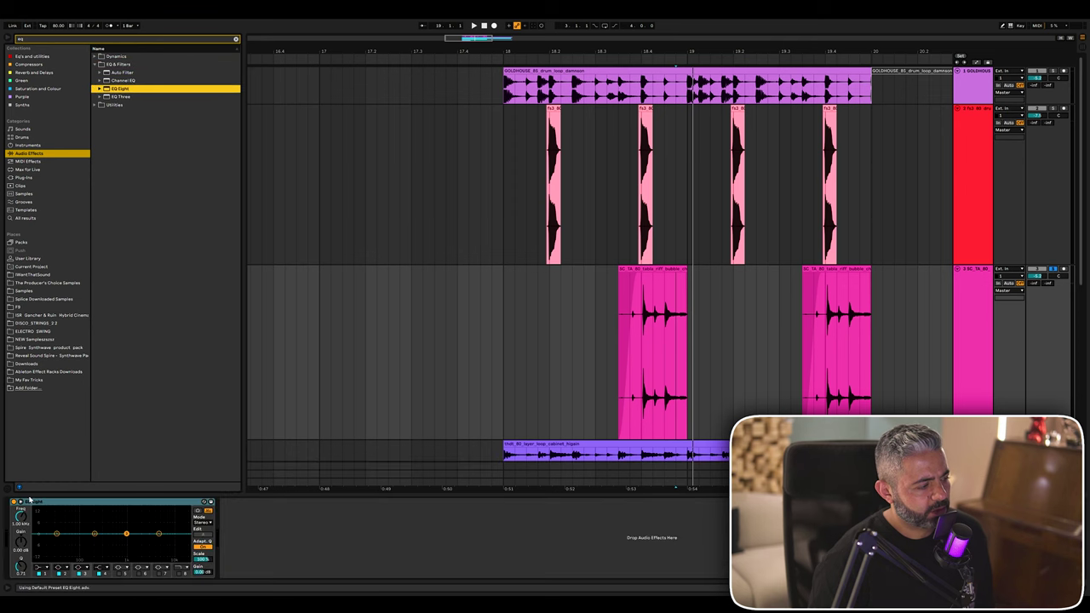
Change EQ Eight's first band to a low cut and raise its frequency to about 158 Hz during playback.
click(38, 567)
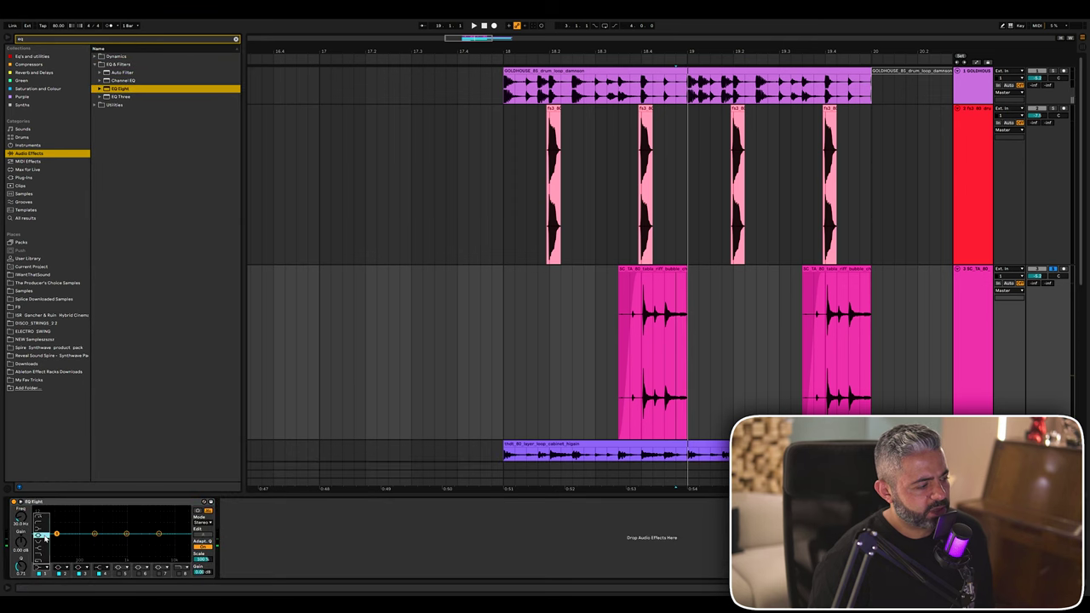
key(space)
drag(57, 540, 89, 537)
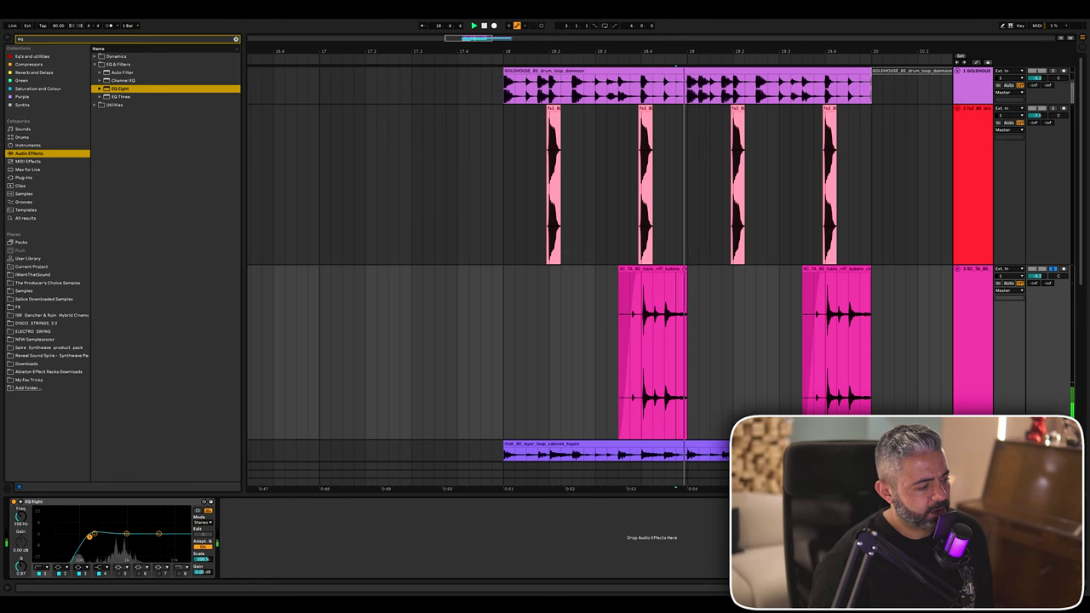
Refine the low cut to about 148 Hz with Q 0.74 in the enlarged EQ display and play the tabla from 18.3.4.
click(22, 505)
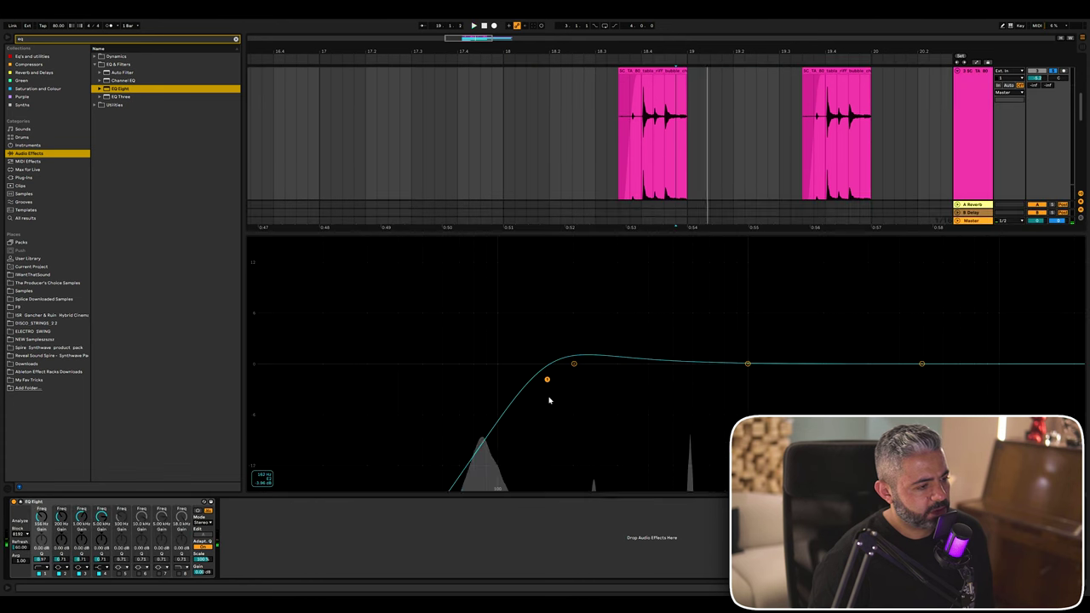
mouse_move(546, 379)
mouse_down()
mouse_move(474, 363)
mouse_move(478, 303)
mouse_move(502, 404)
mouse_move(540, 390)
mouse_up()
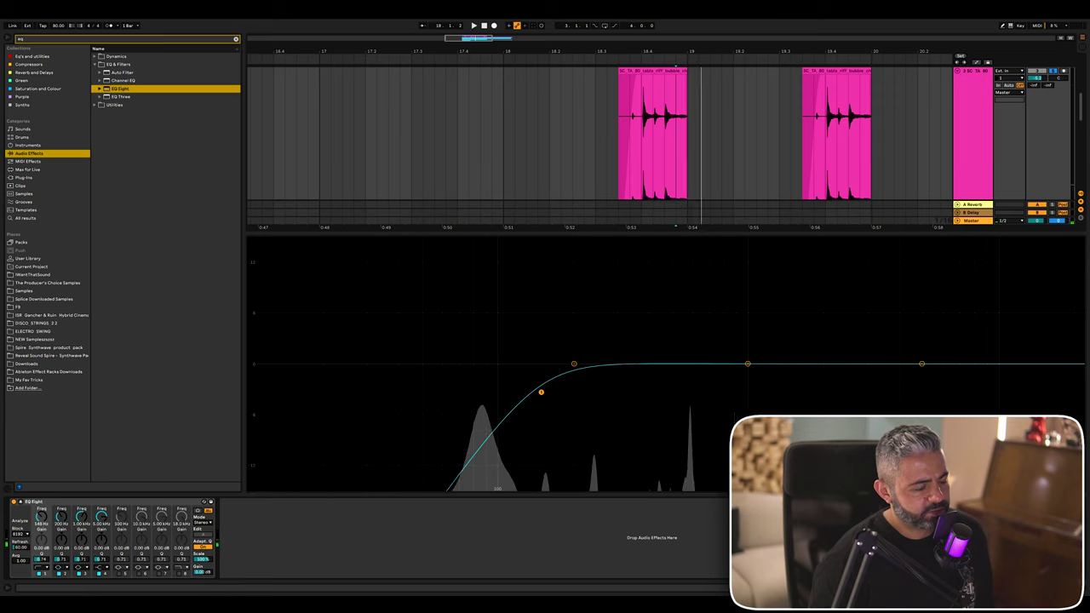
click(20, 502)
click(631, 232)
key(space)
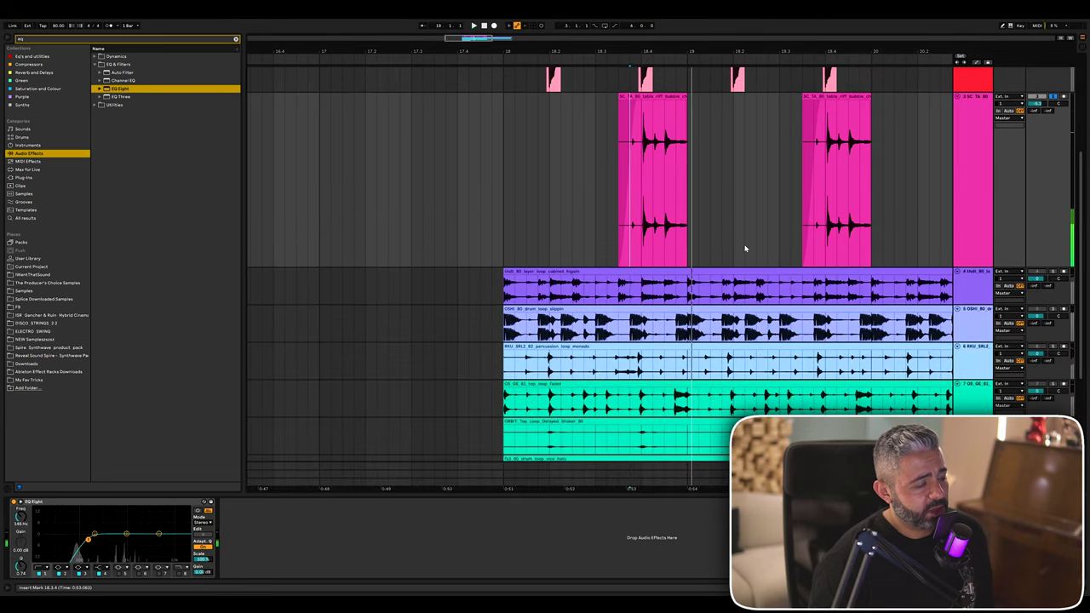
Lengthen the first tabla clip's fade-out so that it runs from about 18.4.4 to bar 19.
scroll(733, 243, right, 1)
click(648, 171)
scroll(647, 171, up, 5)
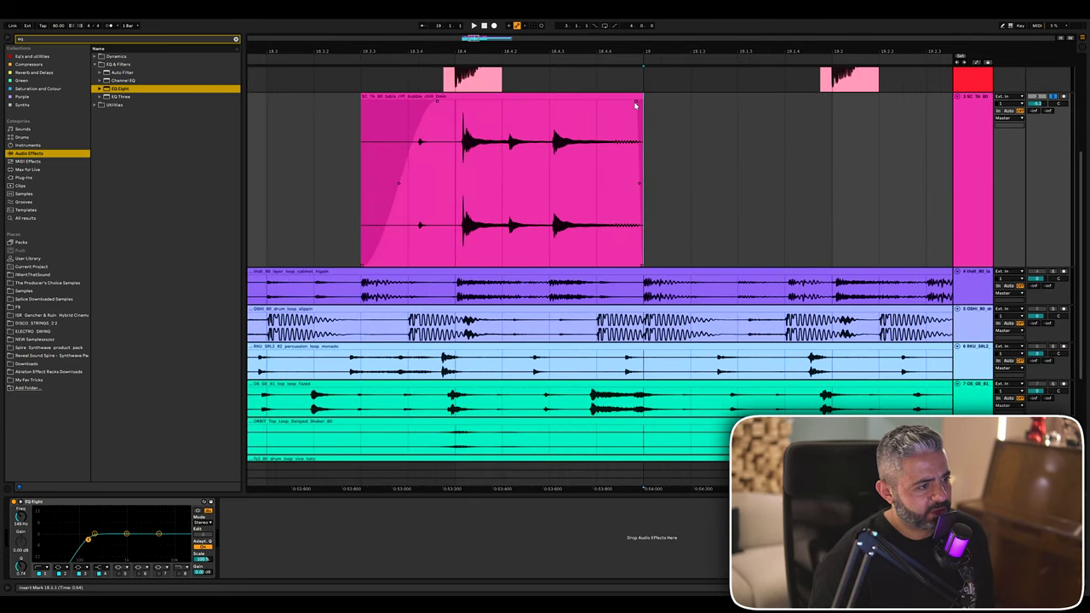
drag(633, 103, 600, 103)
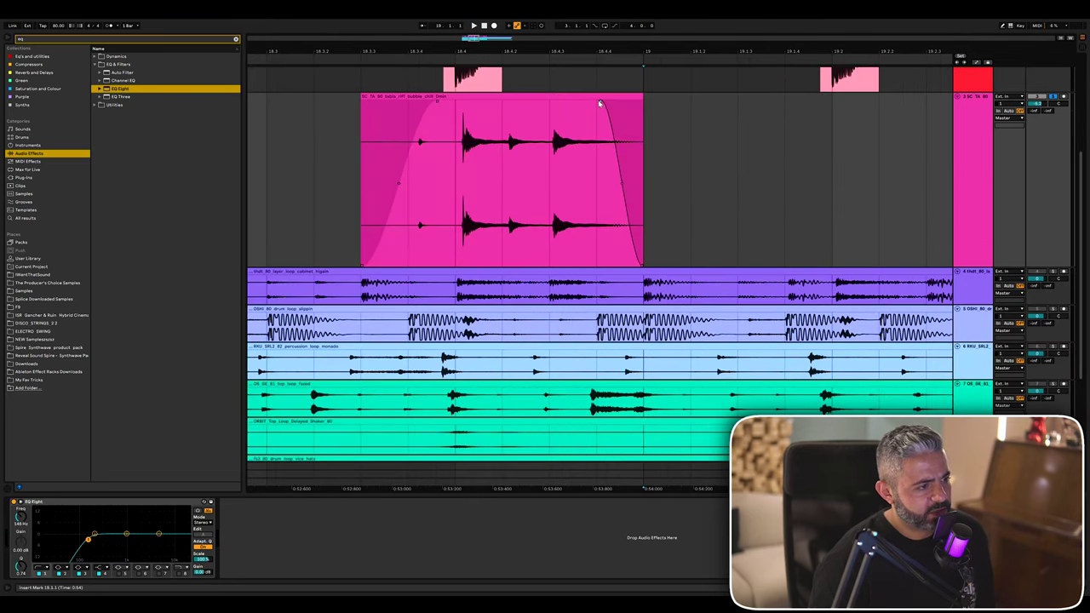
click(597, 178)
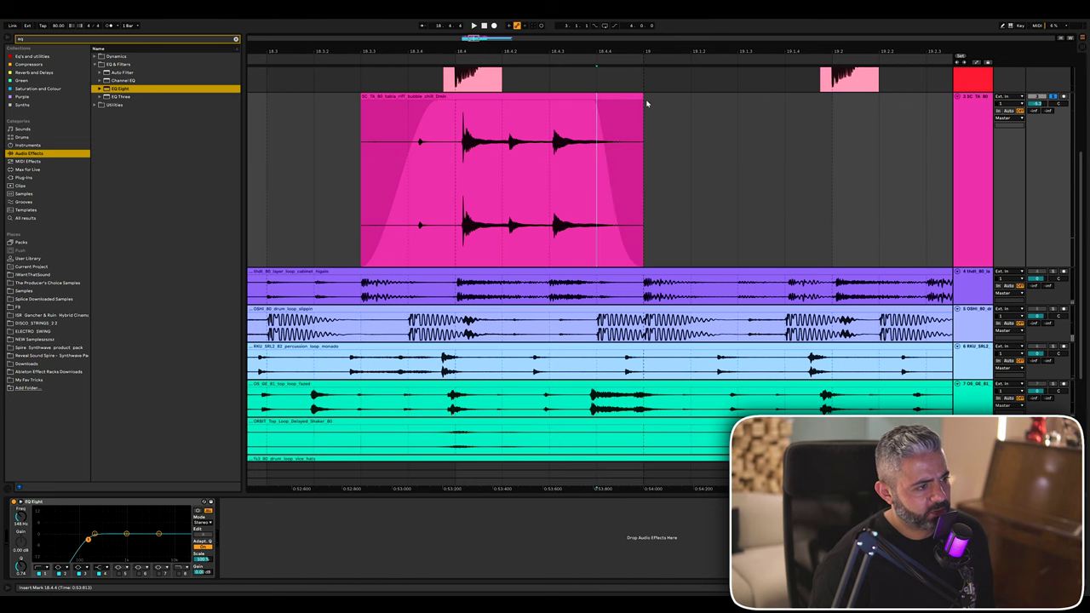
Extend the first tabla clip slightly past bar 19, start its fade-out earlier, and reshape the fade curve while playing it.
drag(644, 100, 596, 107)
key(space)
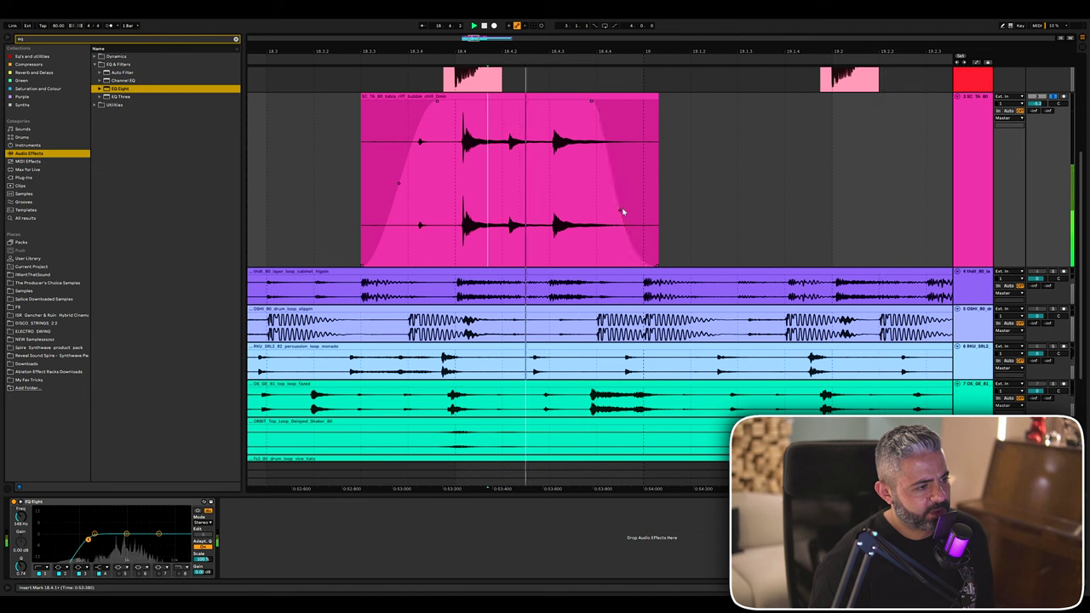
drag(621, 212, 635, 181)
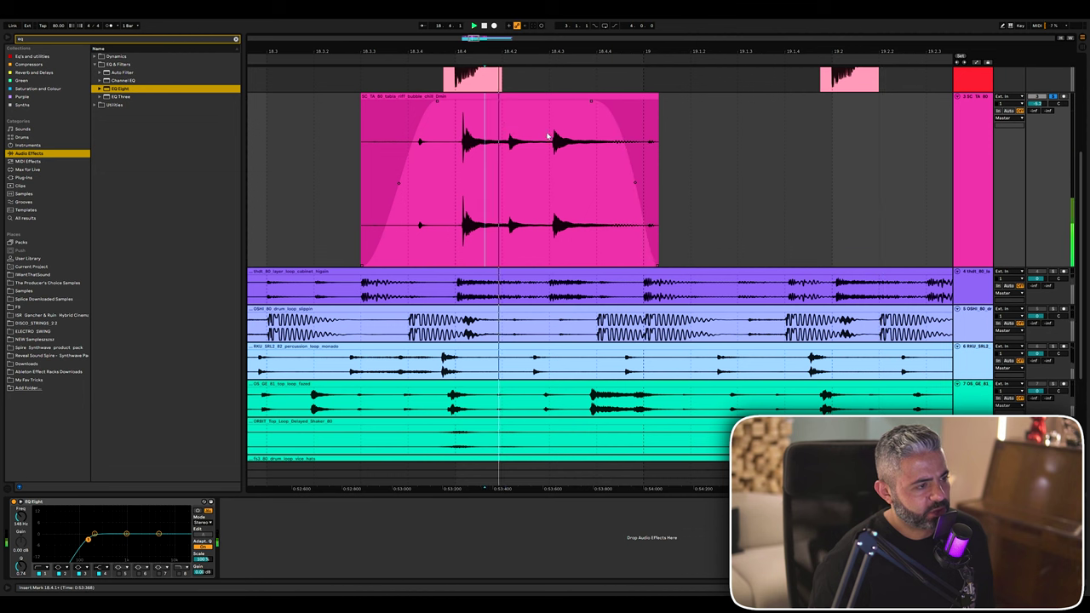
drag(591, 101, 558, 104)
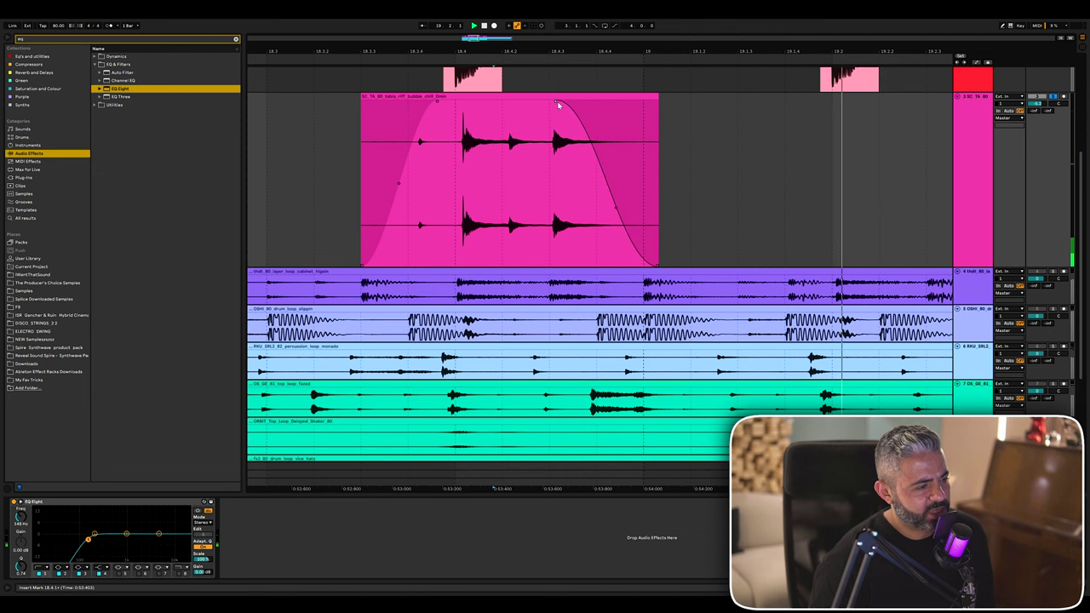
drag(620, 208, 609, 232)
click(511, 200)
key(space)
Move the start of the first tabla clip's fade-out to about 18.4.4 and play the clip again.
drag(560, 103, 591, 103)
key(space)
click(476, 119)
key(space)
key(space)
click(460, 117)
key(space)
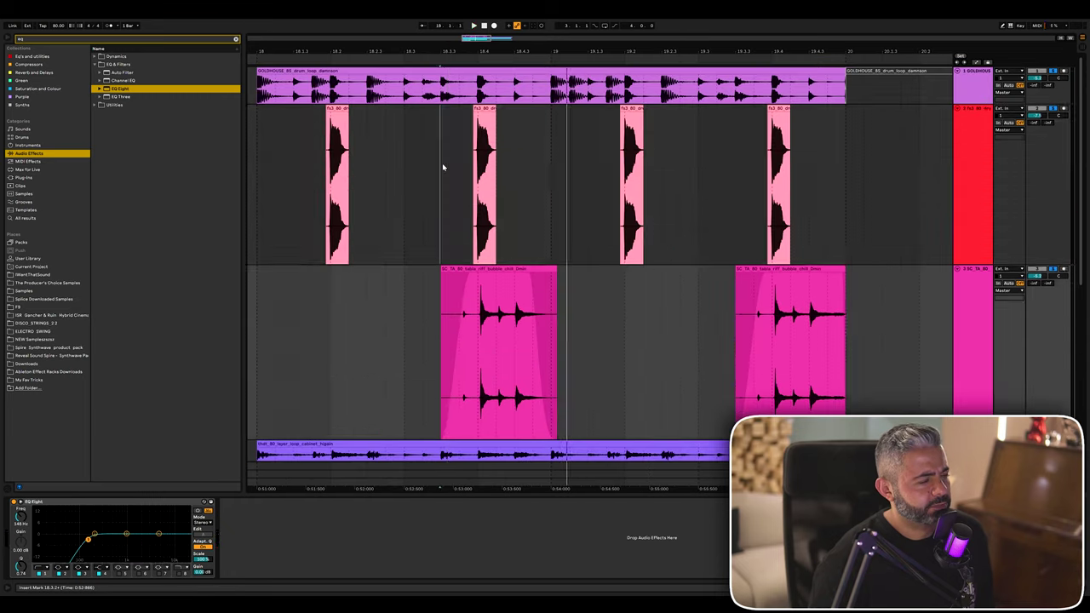
Lengthen the first tabla clip further past bar 19 and replace the second tabla clip at 19.3.3 with a copy.
click(440, 167)
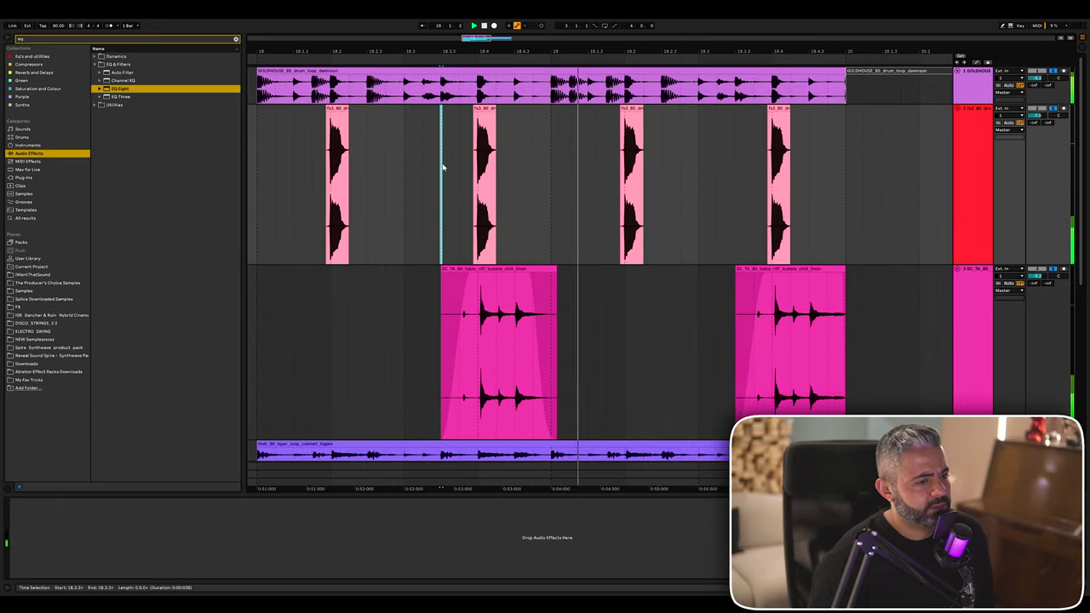
right_click(571, 226)
click(654, 311)
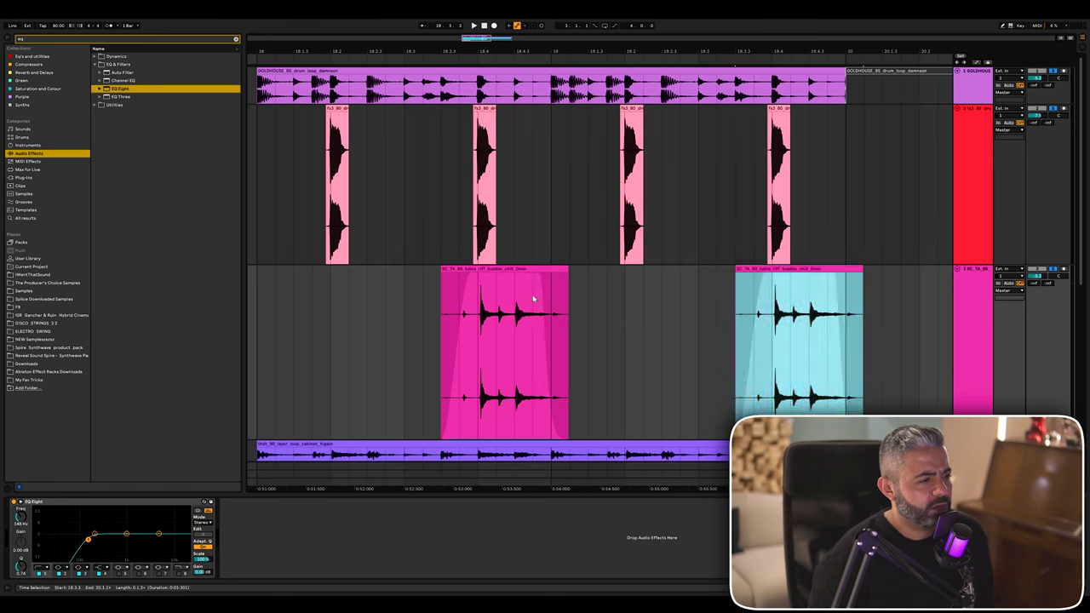
Solo only the tabla track and play the first tabla clip from 18.4.3.
click(516, 307)
click(976, 286)
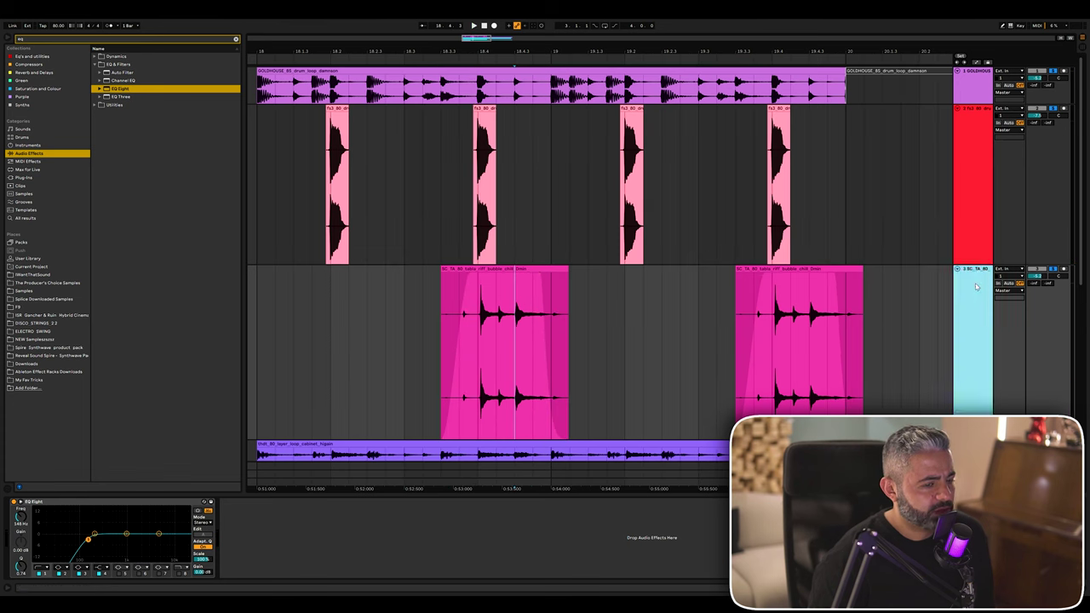
click(1054, 270)
key(space)
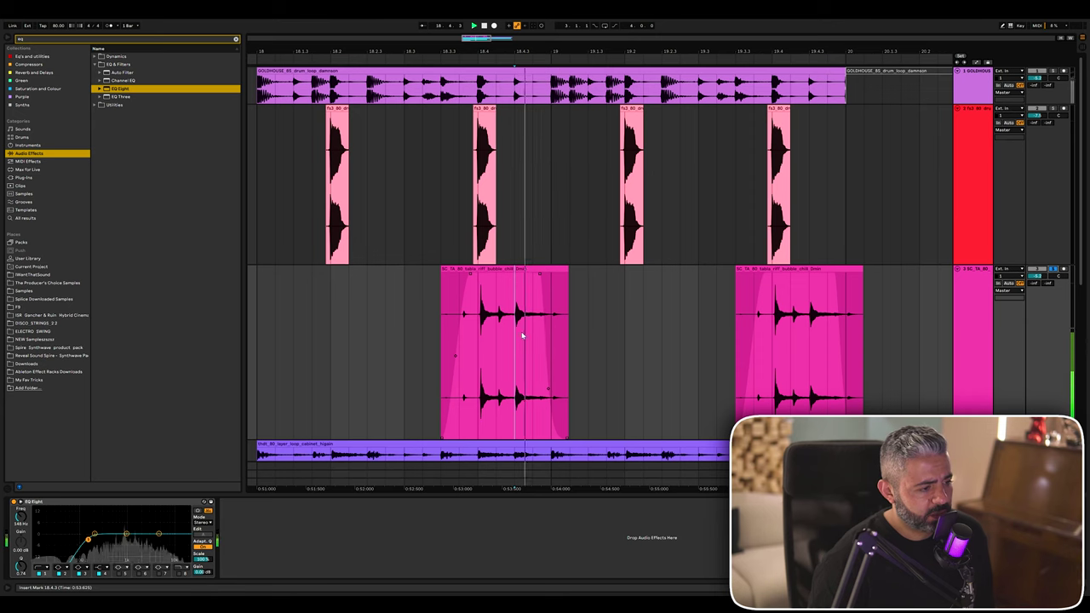
Fine-tune the start and curve of the first tabla clip's fade-out while replaying its last hit from 18.4.3.
click(498, 395)
key(space)
key(space)
key(space)
key(space)
click(505, 298)
key(space)
key(space)
key(space)
key(space)
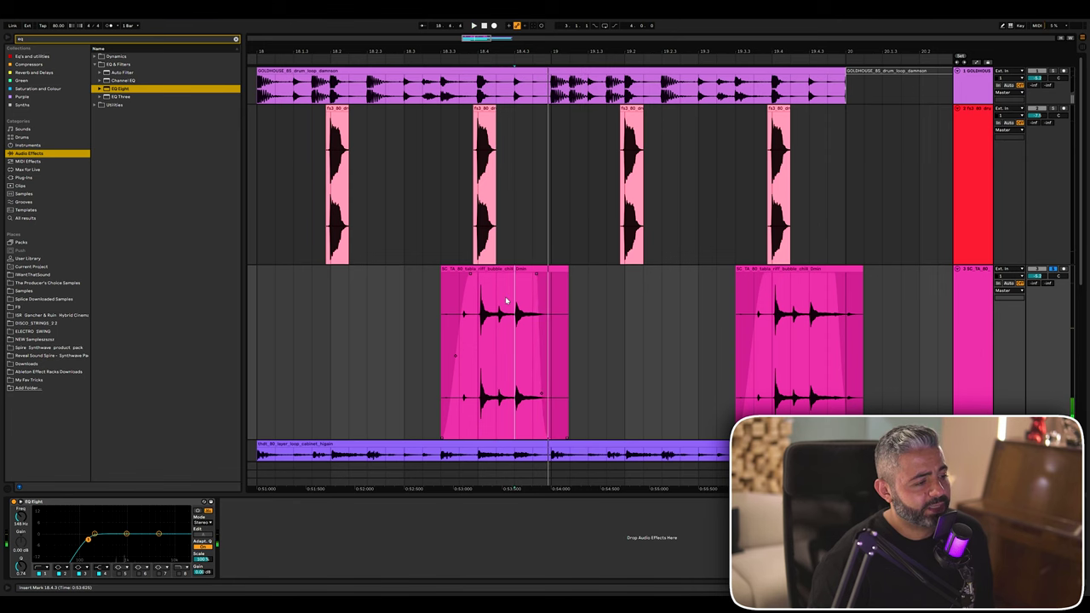
key(space)
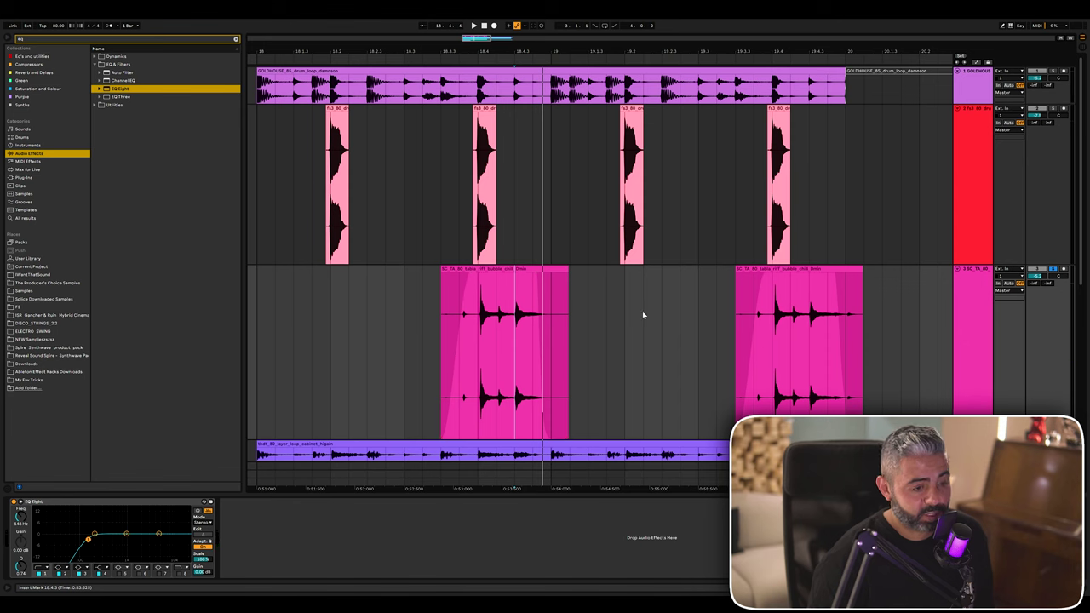
Search the plug-ins for "room", add ValhallaRoom to the tabla track, and set its predelay to 0.8 ms and decay to 1.00 s.
click(236, 39)
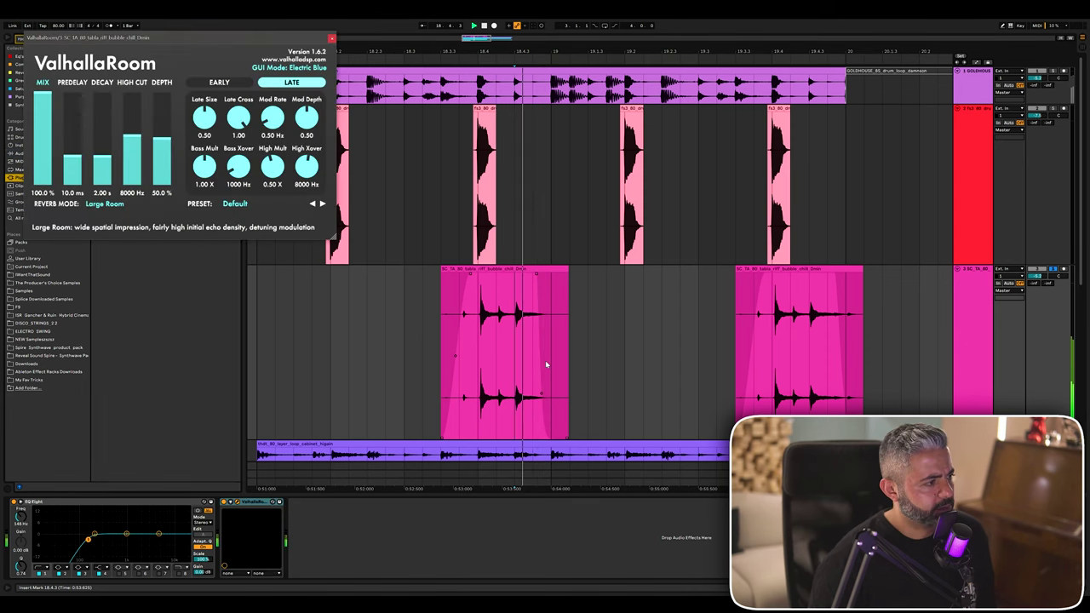
key(space)
drag(150, 40, 704, 112)
key(space)
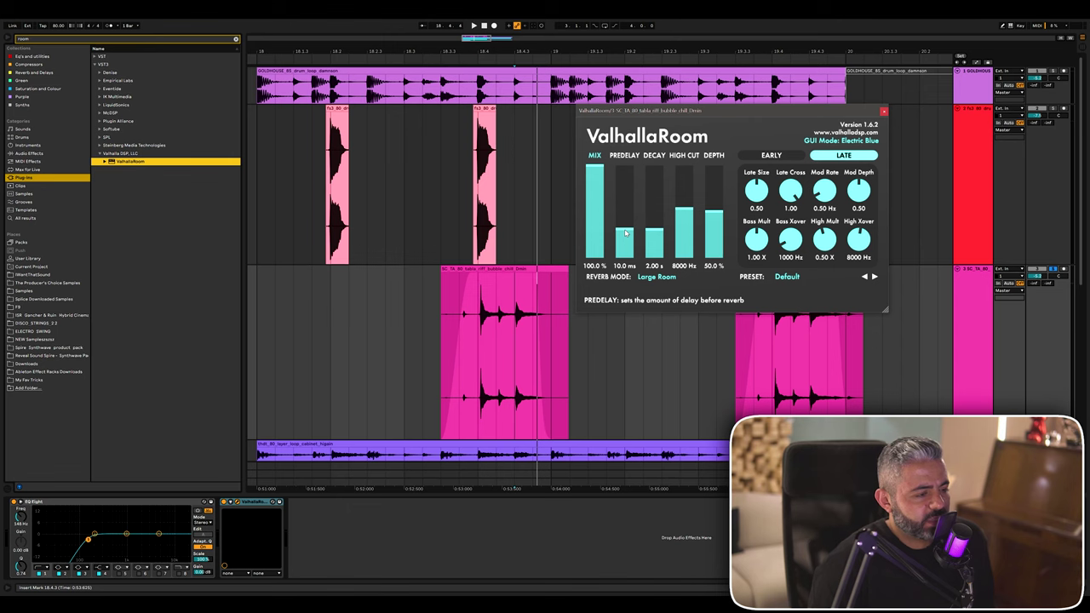
drag(664, 238, 660, 240)
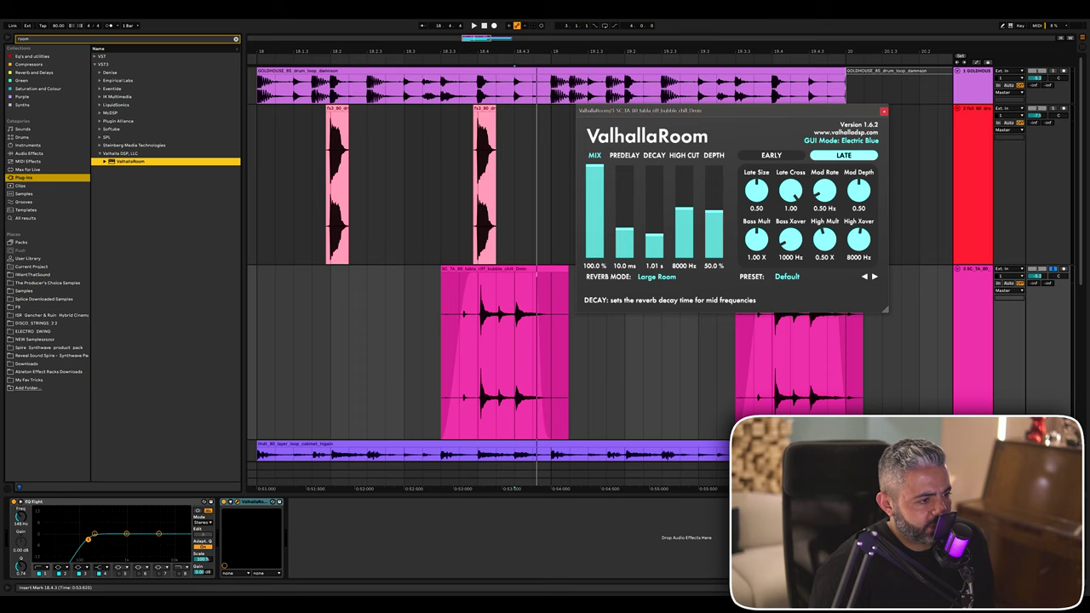
click(237, 503)
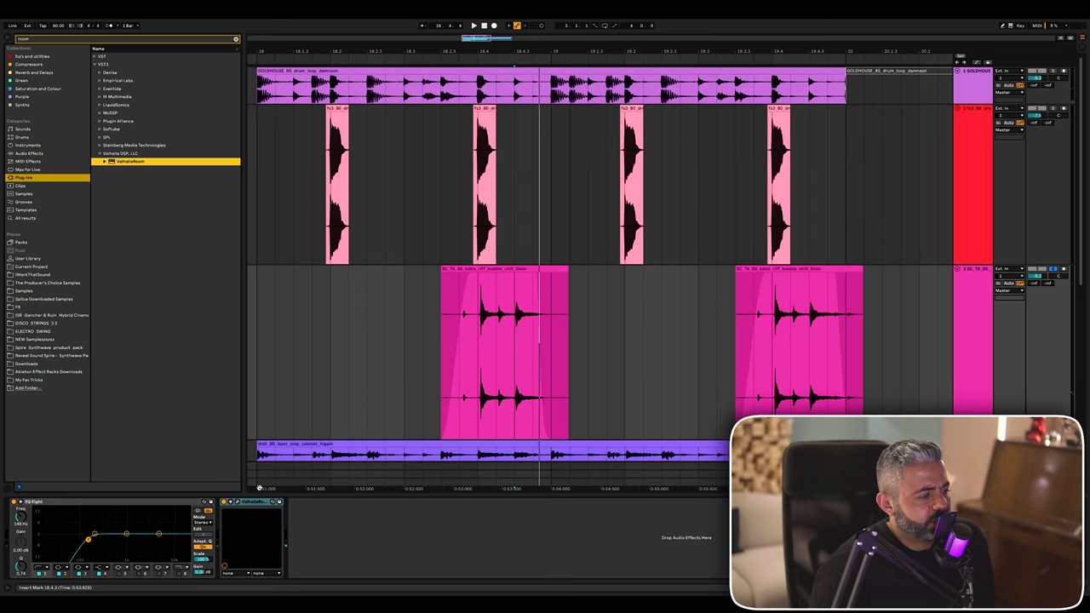
Show ValhallaRoom's parameters and its mix automation on the tabla track, and lower the mix to 0%.
click(232, 503)
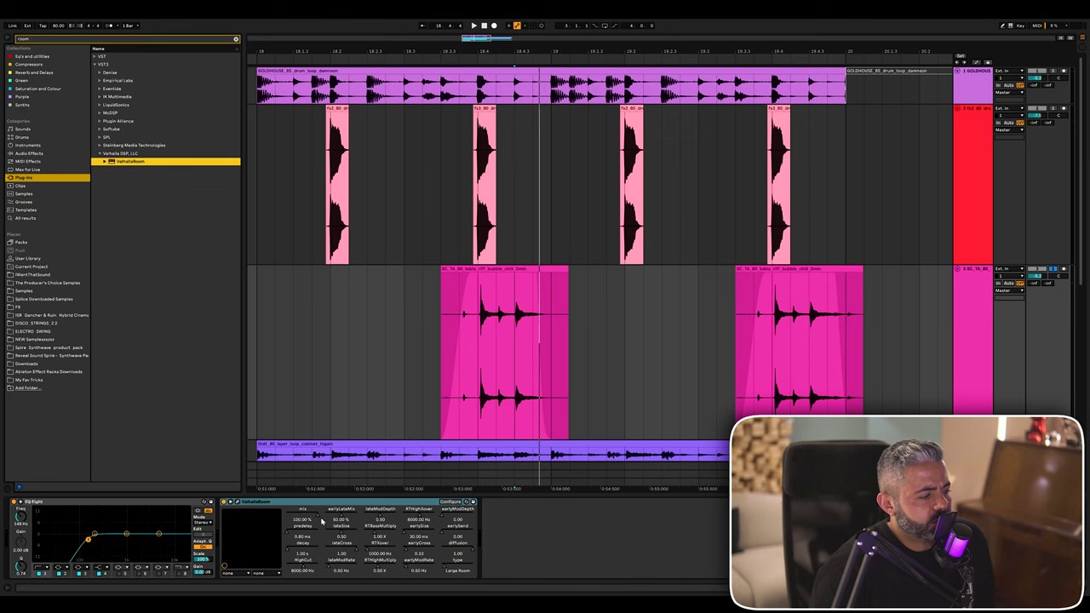
key(a)
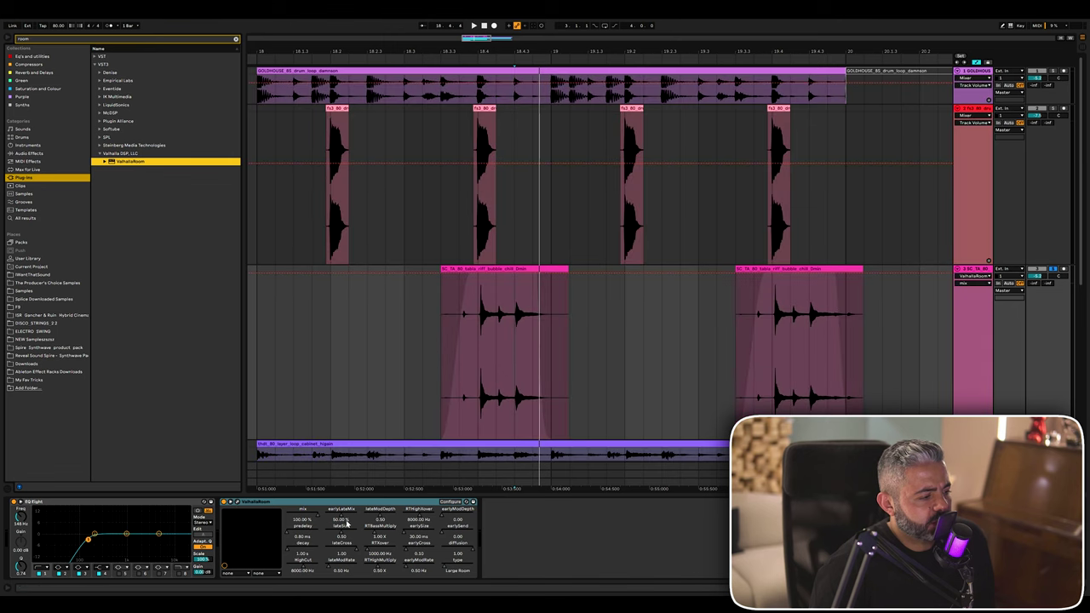
drag(318, 519, 318, 562)
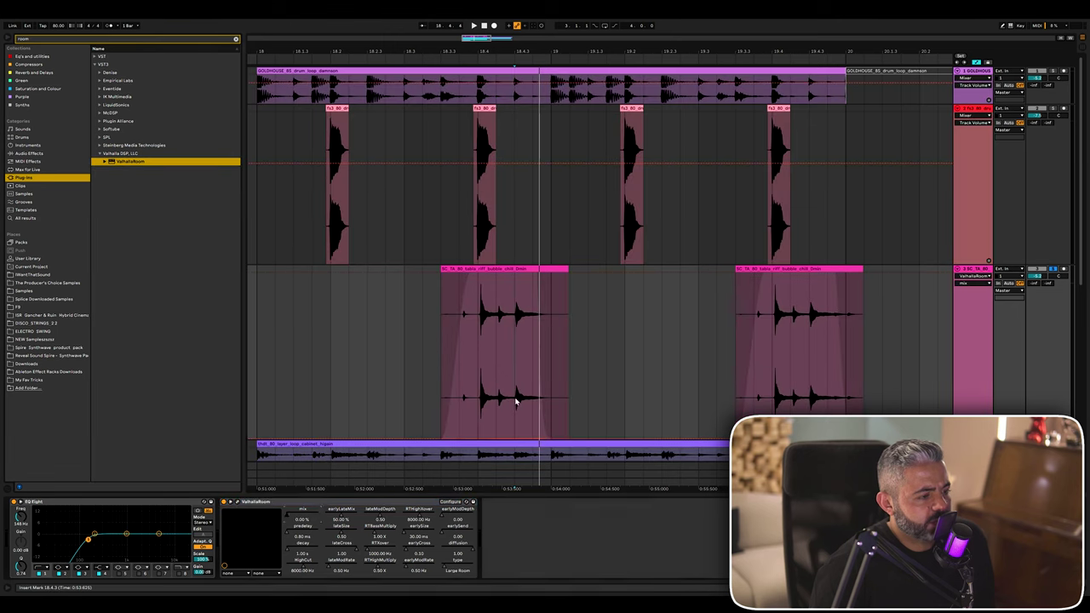
Raise the reverb mix automation to about 50% from 18.4.3 to 19.1.4 and play the first tabla clip.
drag(515, 401, 609, 394)
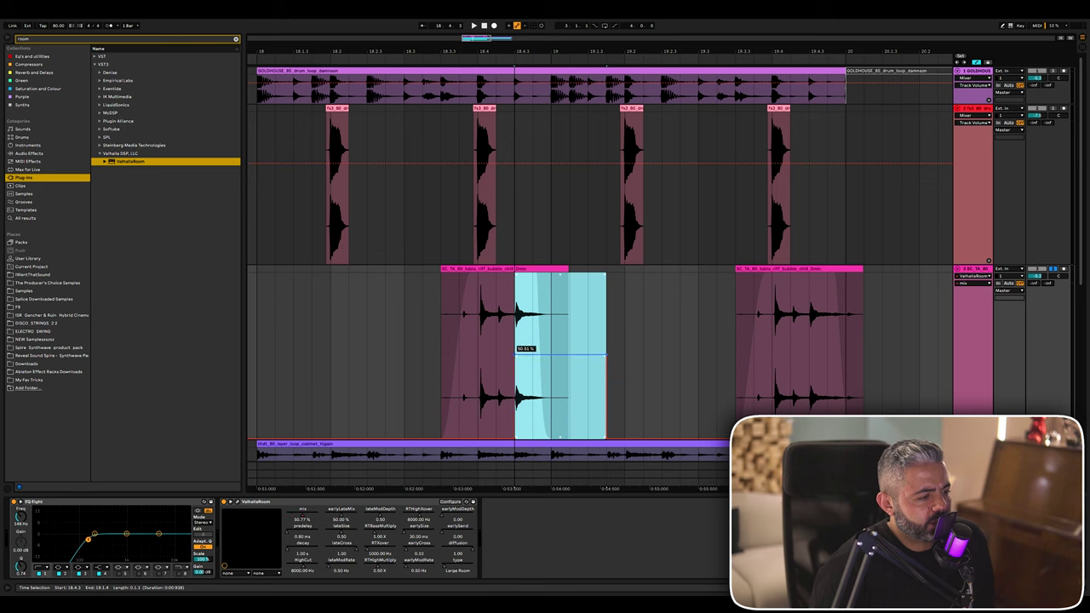
click(436, 355)
key(space)
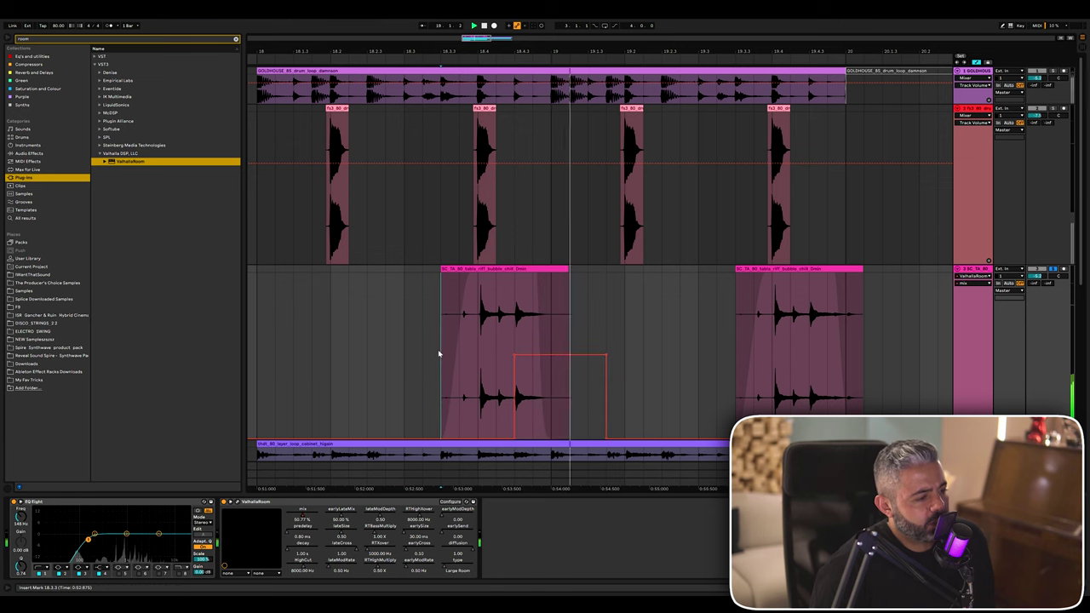
Lower the raised reverb mix section to about 24%, slope both of its edges, and play the clip from 18.3.3.
drag(528, 355, 528, 364)
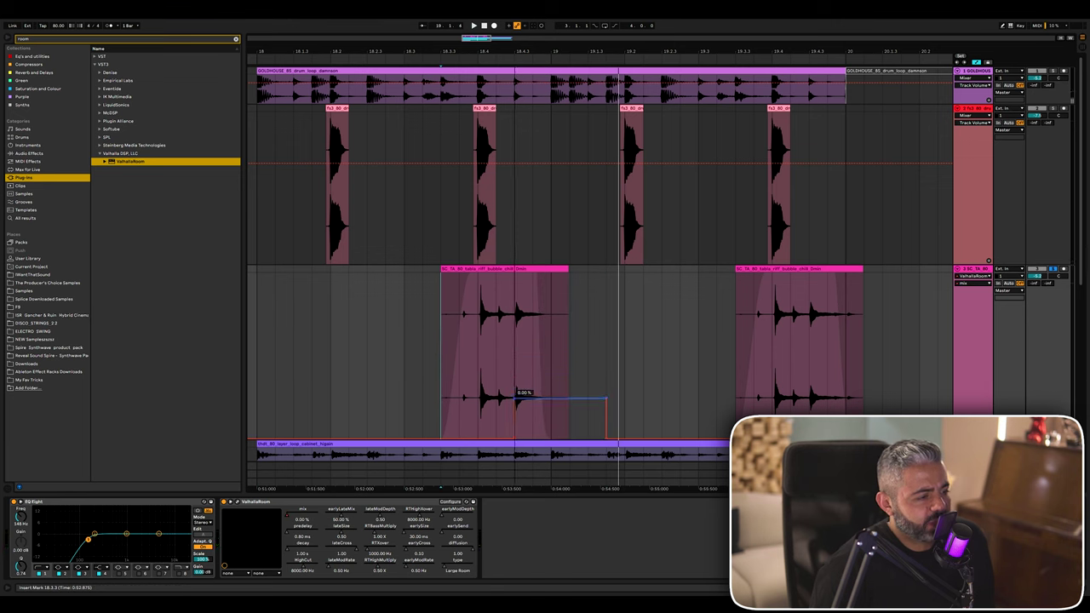
click(514, 443)
key(space)
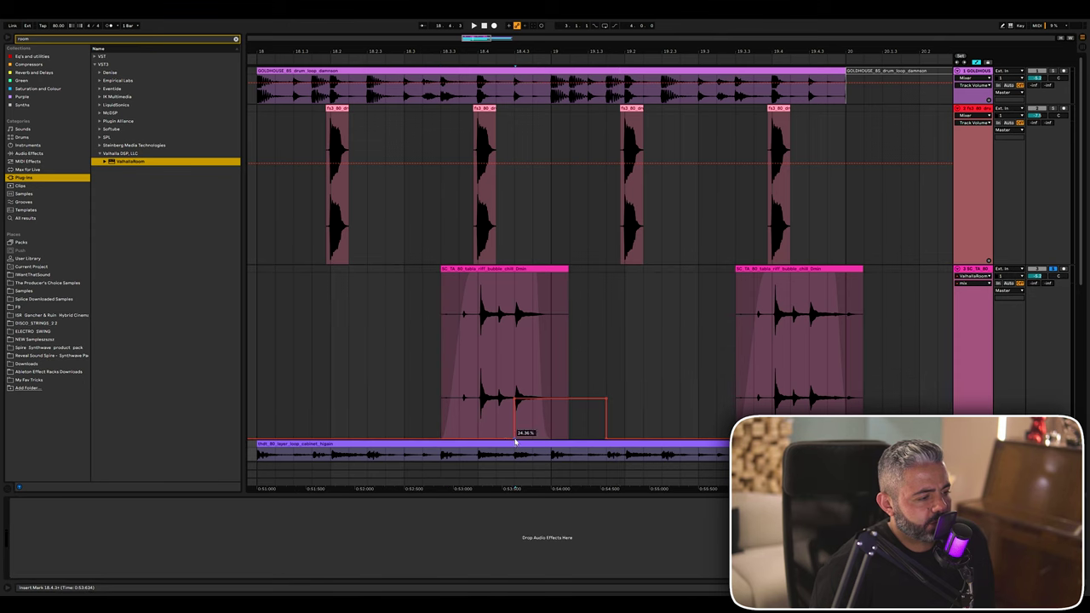
click(440, 397)
key(space)
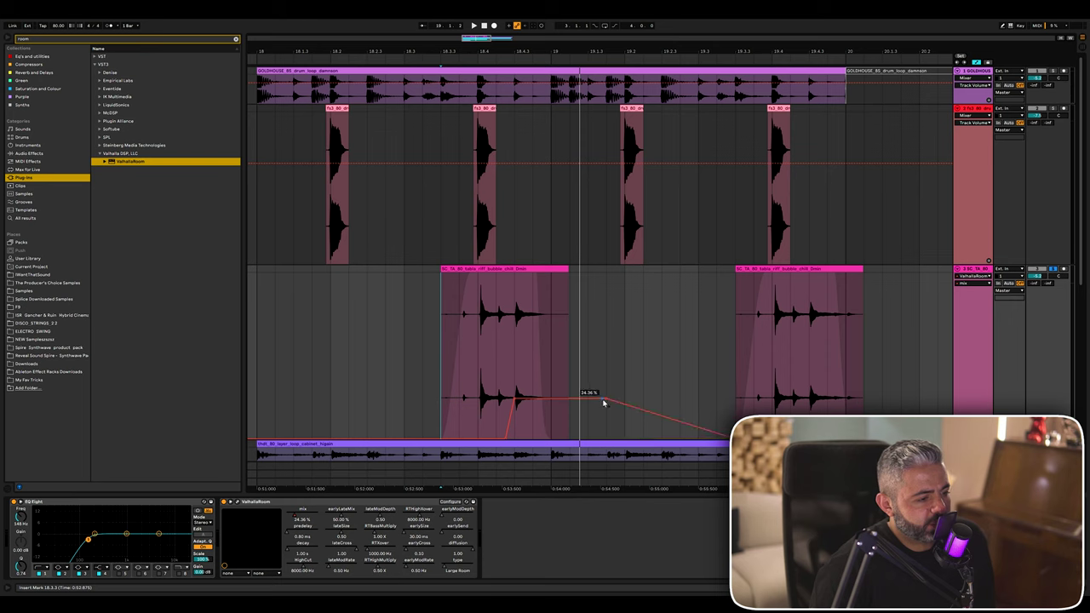
Reshape the reverb mix automation to fall gradually after its 18.4.3 peak, and play from 18.3.1.
drag(607, 400, 608, 407)
click(406, 373)
key(space)
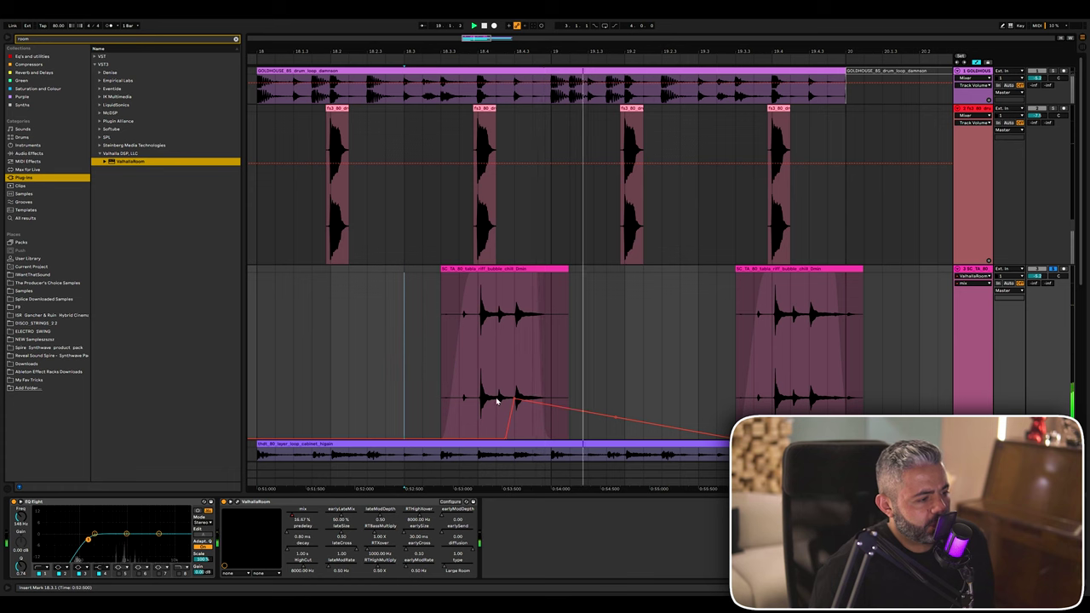
Move the reverb mix peak to about 18.4.4 and raise the point after 19.1.4 slightly above it during playback.
mouse_move(514, 399)
mouse_down()
mouse_move(537, 415)
mouse_move(532, 391)
mouse_up()
drag(615, 418, 615, 400)
key(space)
key(space)
drag(533, 391, 533, 409)
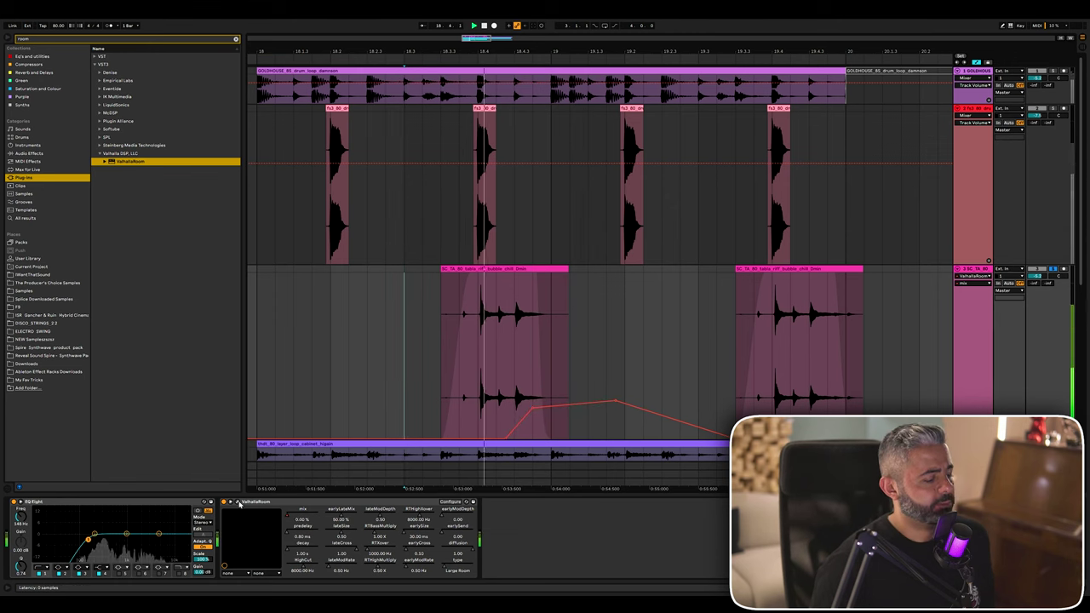
Open the ValhallaRoom window, unsolo the tabla track, and play the full mix from 18.3.2.
click(238, 502)
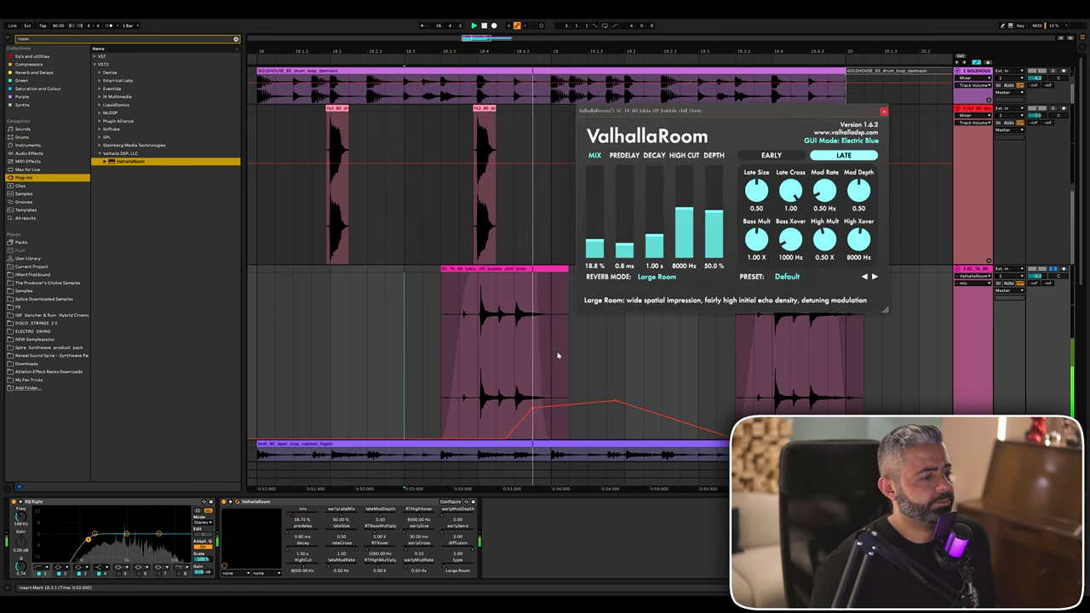
click(1053, 270)
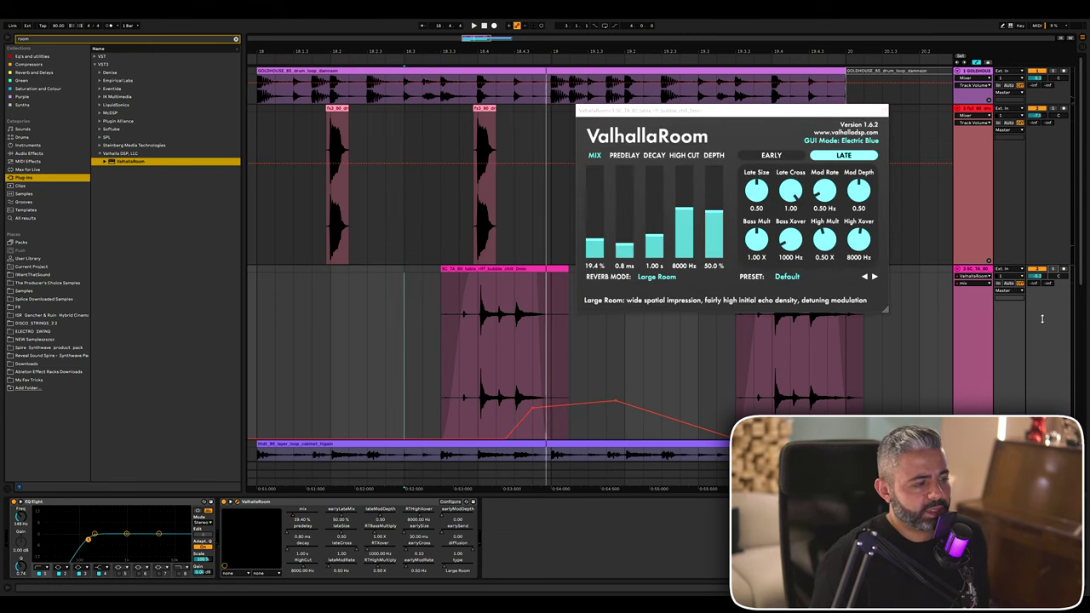
click(425, 289)
key(space)
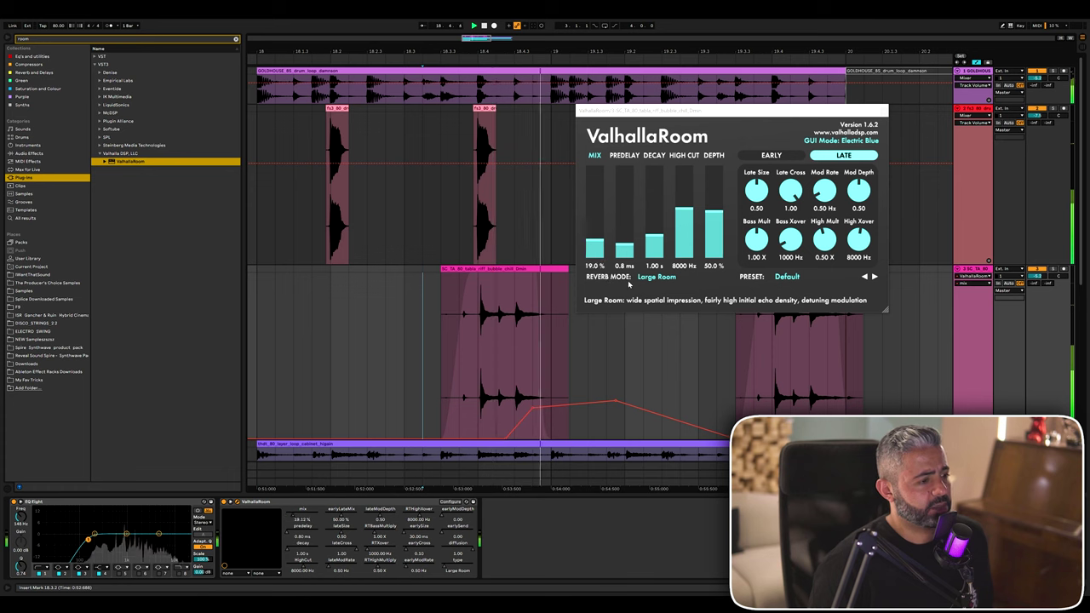
key(space)
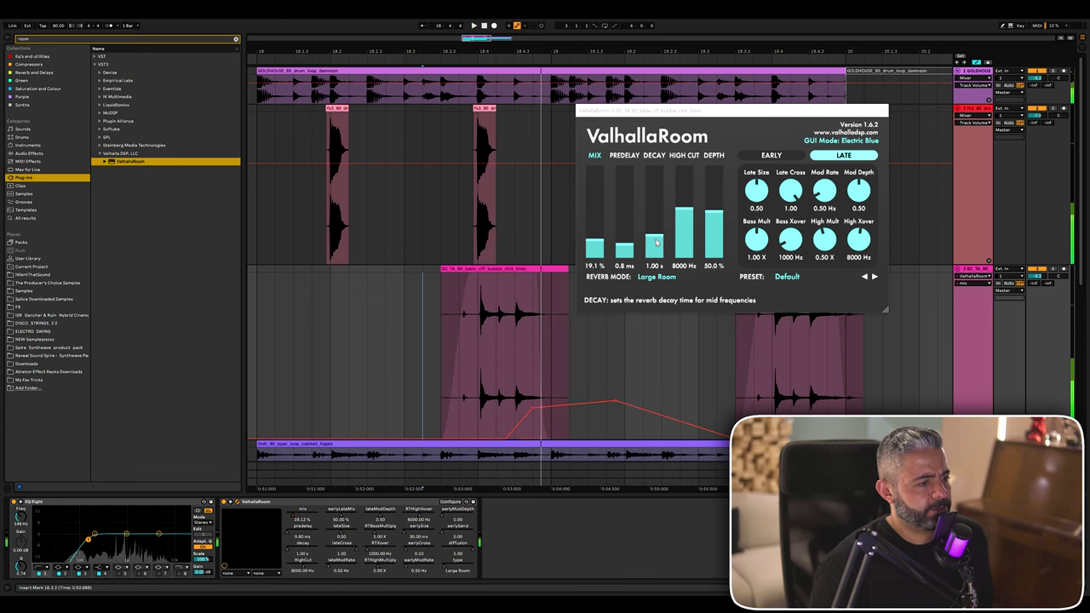
Set ValhallaRoom to 0.0 ms predelay, 4.85 s decay, 8200 Hz high cut and 24.4% depth during playback.
drag(656, 237, 657, 245)
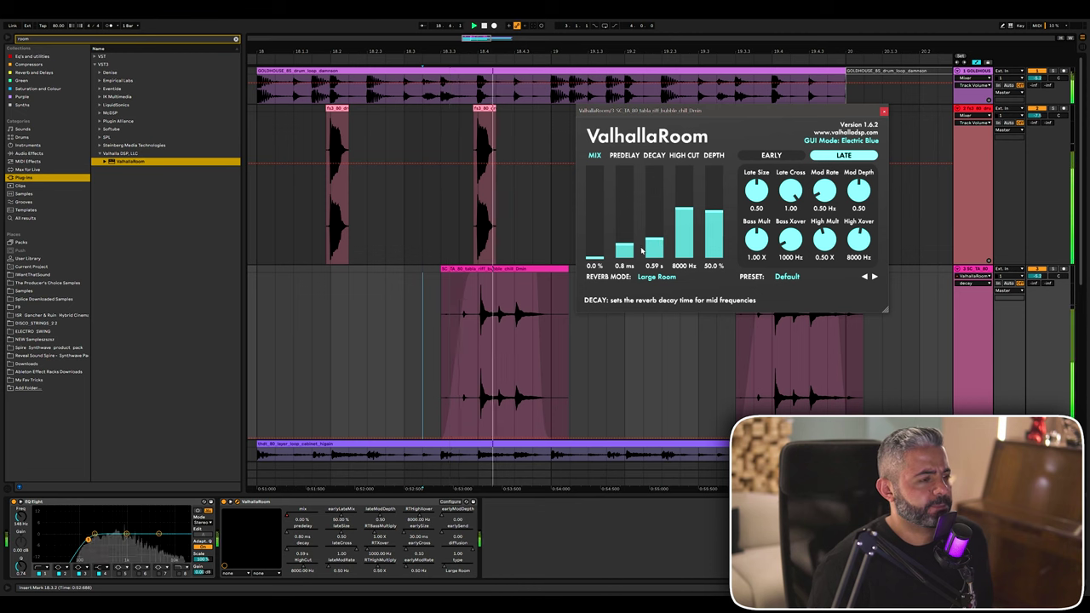
drag(629, 247, 660, 238)
key(space)
key(space)
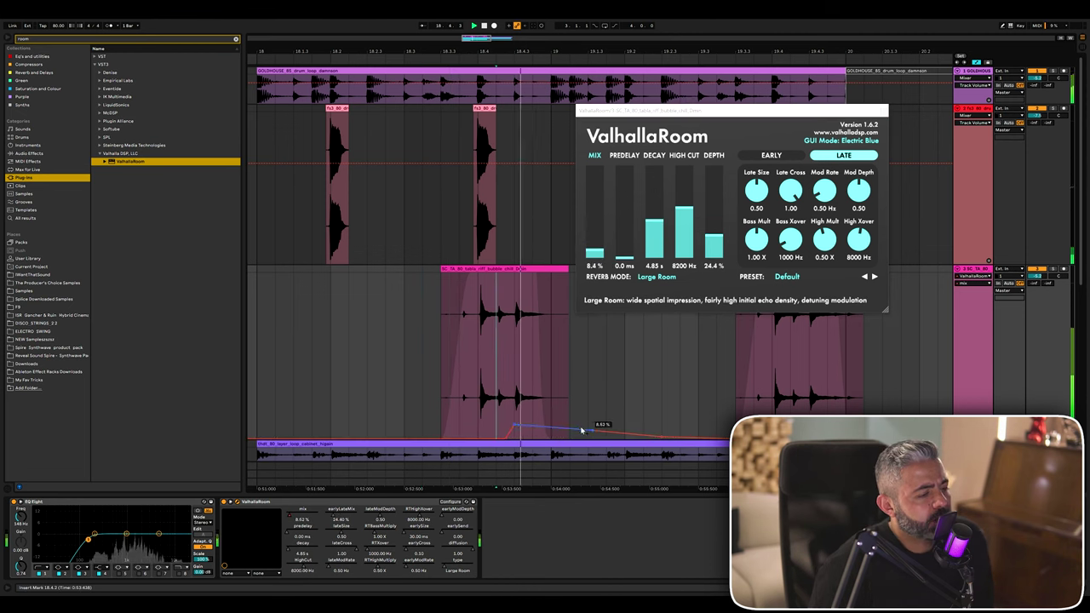
Lower the reverb mix automation after the 18.4.3 peak to about 4%, close ValhallaRoom, and play the tabla soloed and in the mix.
drag(582, 430, 595, 435)
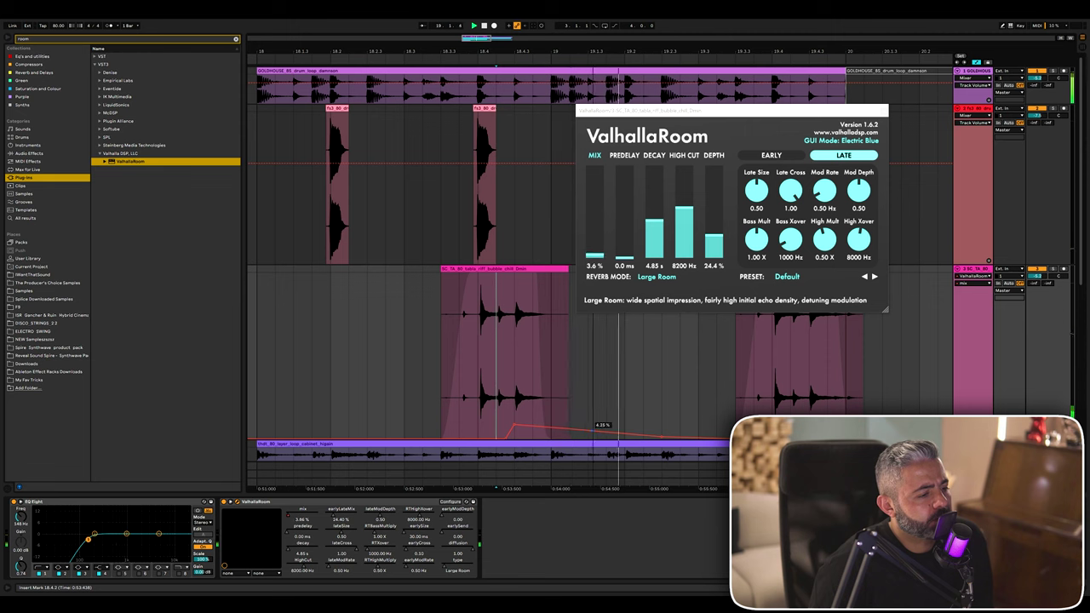
key(space)
click(882, 111)
click(477, 325)
key(space)
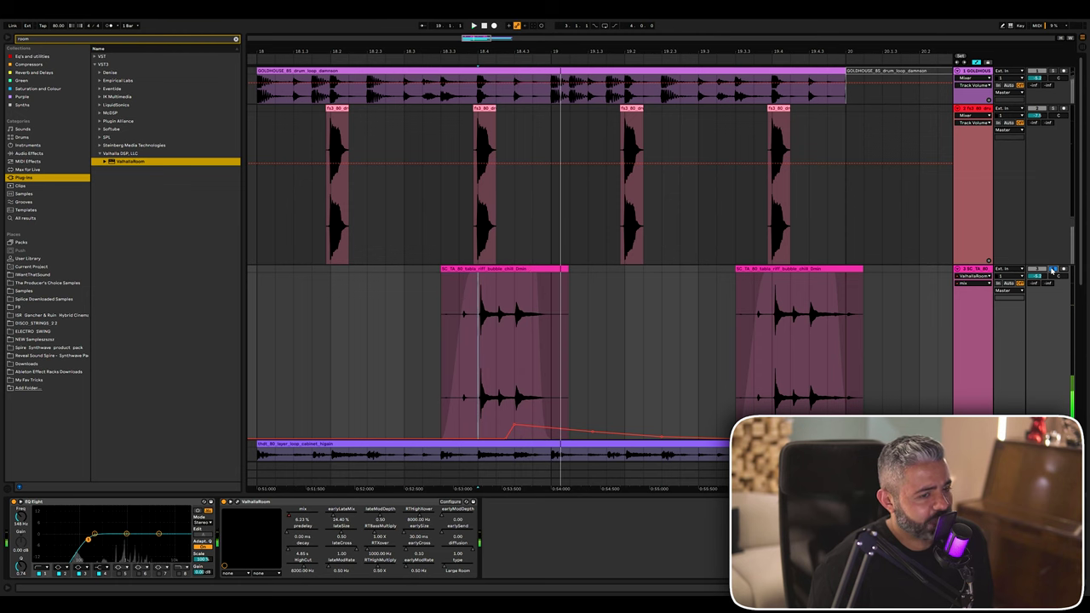
click(412, 330)
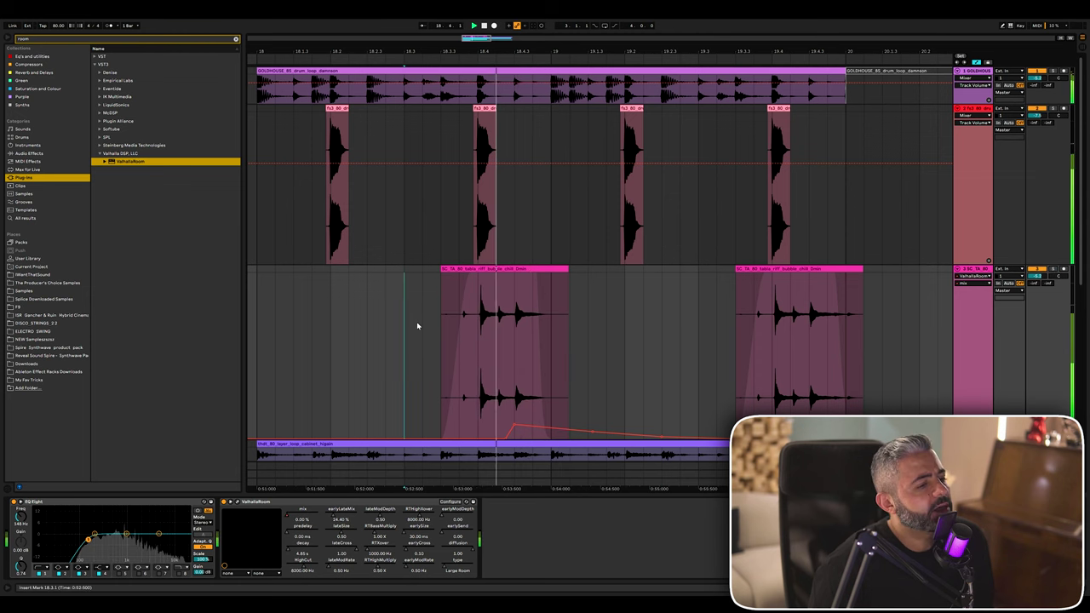
Set the fixed grid to 1/16 and duplicate the tabla's one-bar reverb mix automation from 18.3.3 onto the second tabla hit.
right_click(616, 322)
click(587, 372)
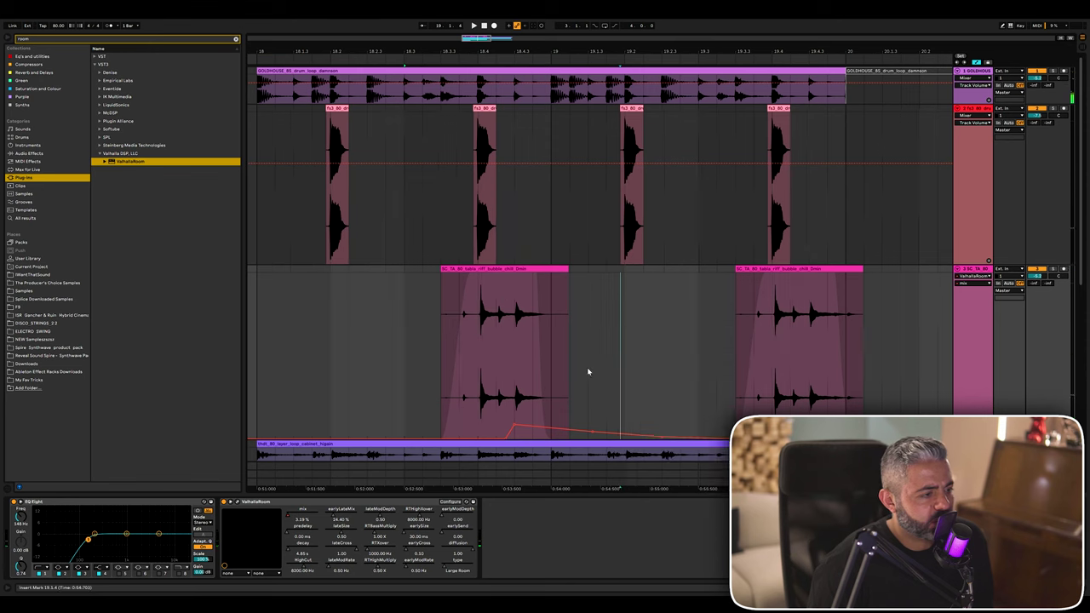
click(496, 270)
click(739, 289)
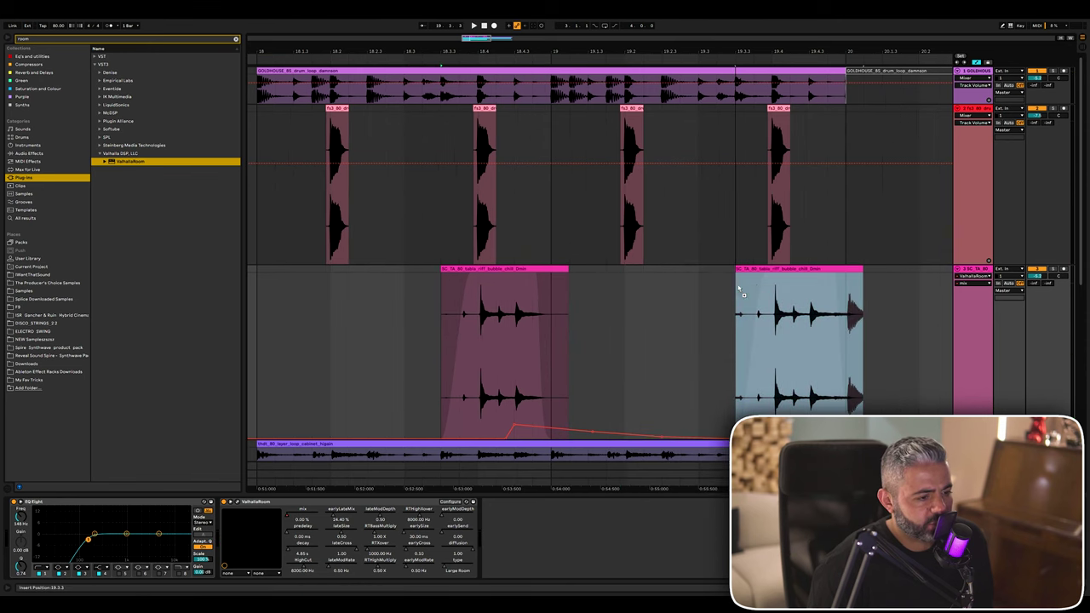
right_click(621, 373)
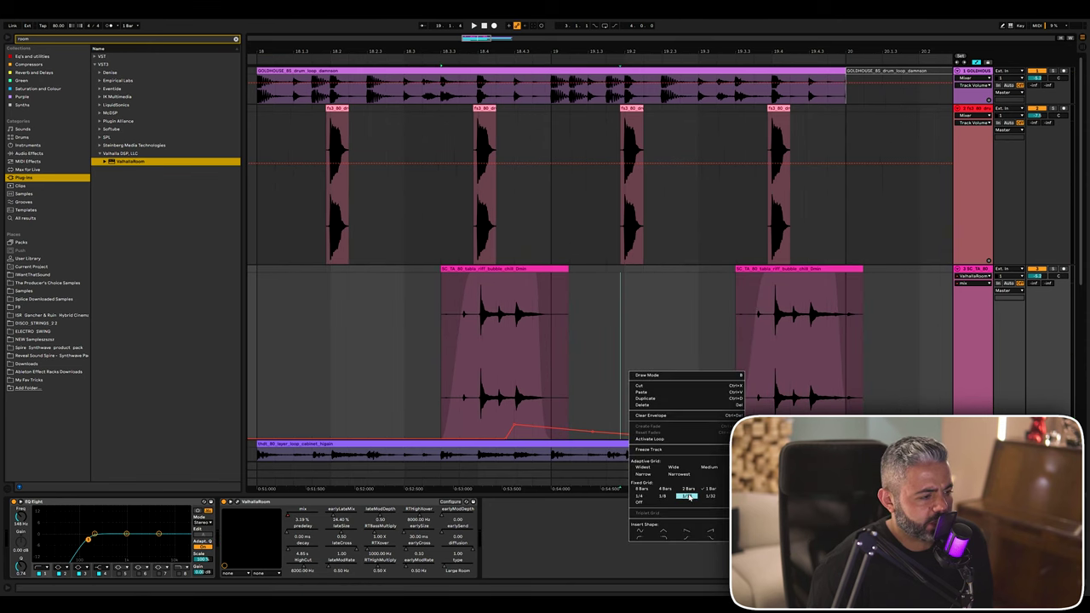
click(689, 496)
drag(441, 351, 731, 360)
scroll(731, 359, right, 2)
drag(355, 267, 653, 288)
Play the cabinet higain layer loop soloed from before bar 18 and increase its track height.
key(space)
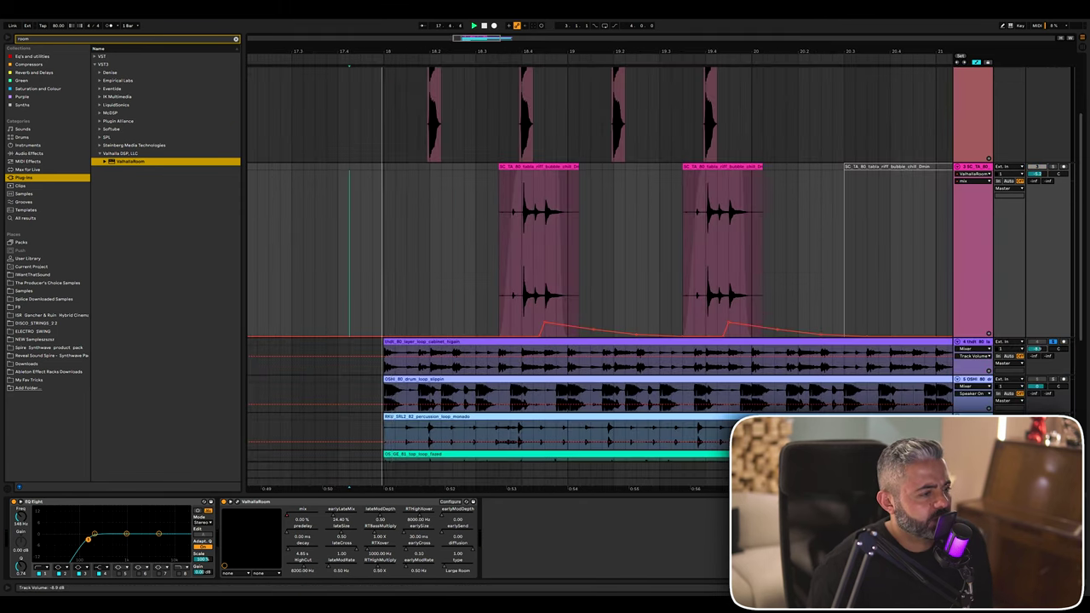
drag(977, 374, 978, 396)
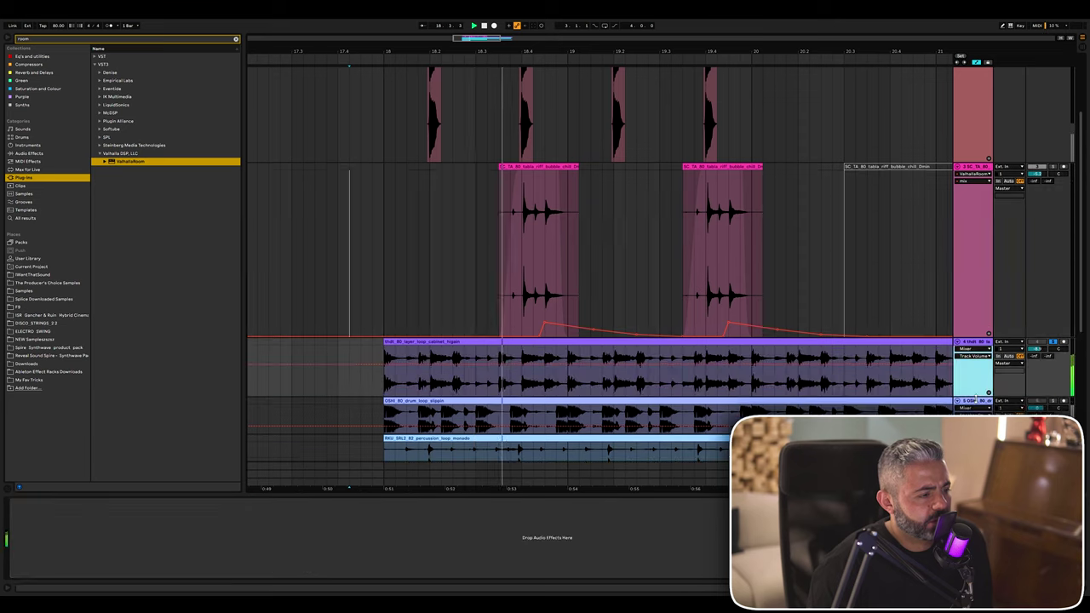
scroll(1017, 394, up, 3)
key(space)
scroll(1050, 278, up, 1)
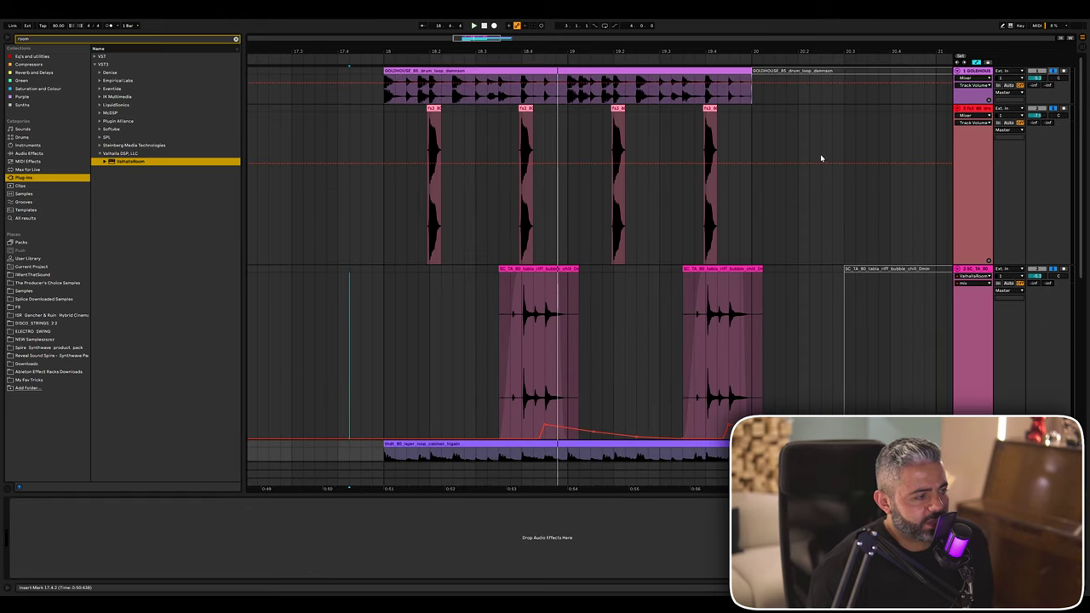
Reduce the snare and tabla track heights, then loop 18.1.1 to 20.1.1 and play the first four tracks soloed.
right_click(648, 197)
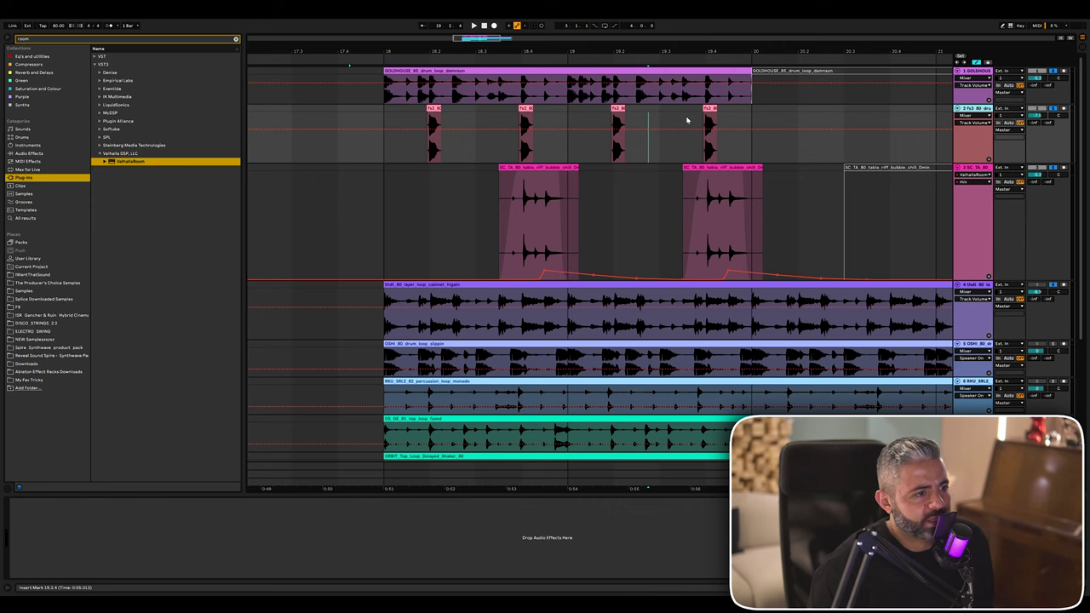
drag(730, 285, 385, 313)
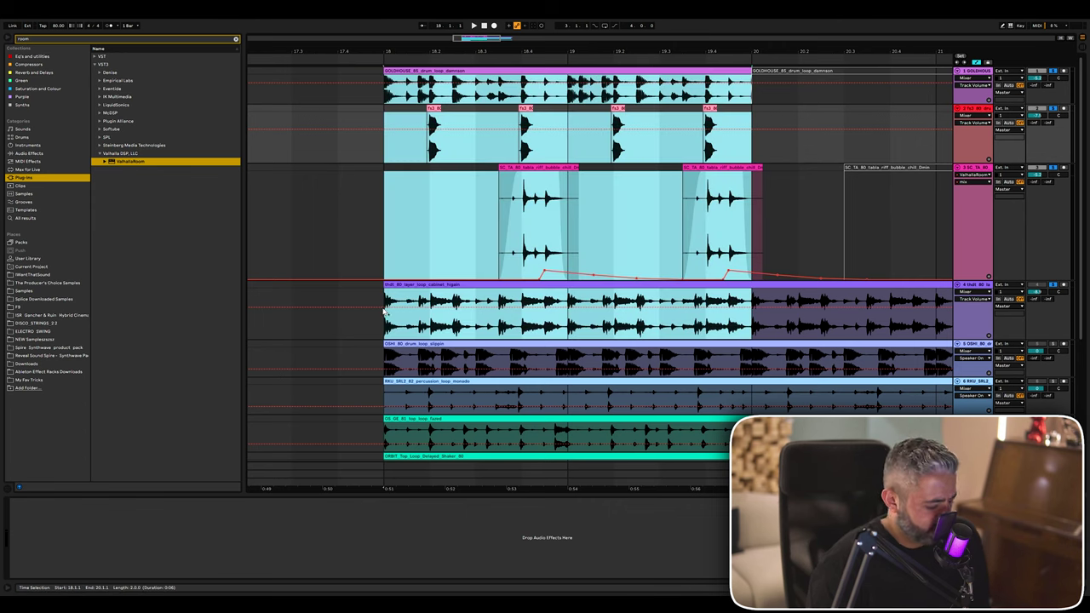
key(space)
click(659, 239)
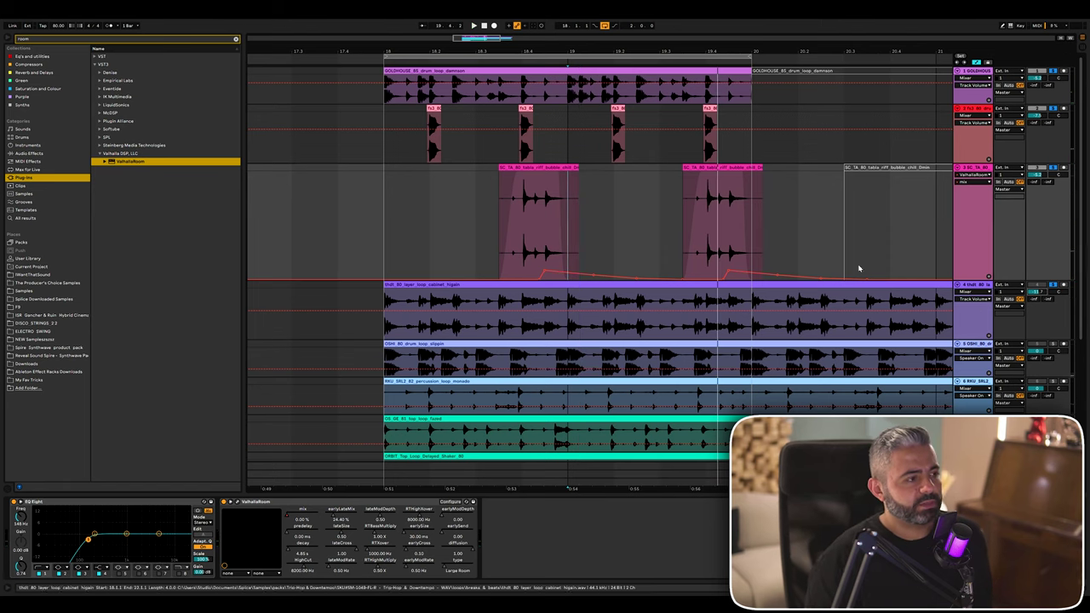
Cut the 18.2.3 to 18.2.4 section out of the cabinet higain layer loop and play it from 18.1.1.
right_click(778, 220)
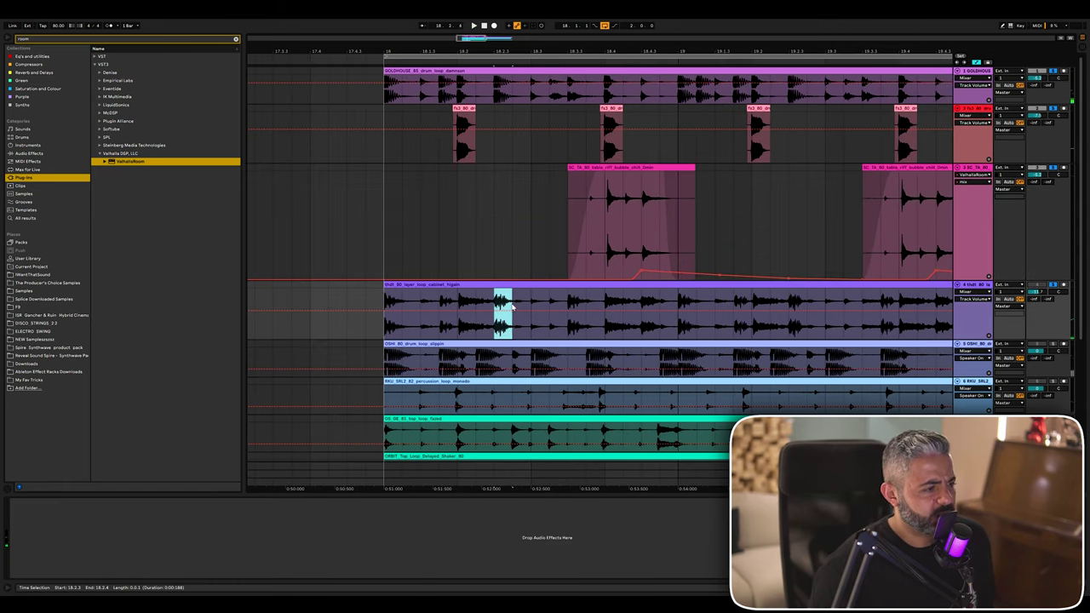
key(ctrl+e)
click(385, 303)
key(space)
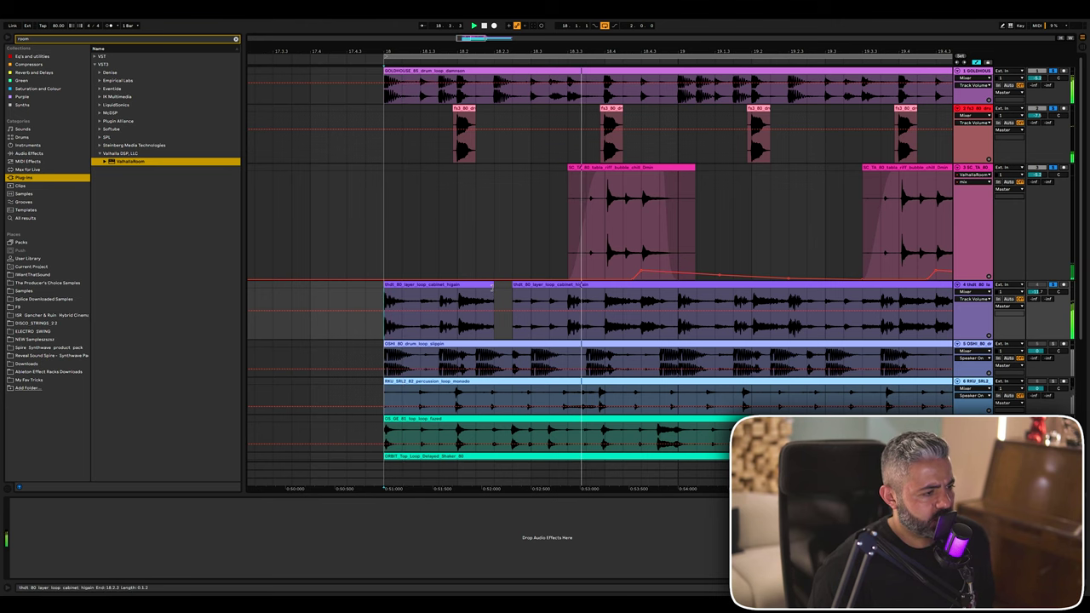
Delete the 18.4.3 to 19.1.1 section of the cabinet higain layer loop and audition the gap.
drag(642, 309, 679, 310)
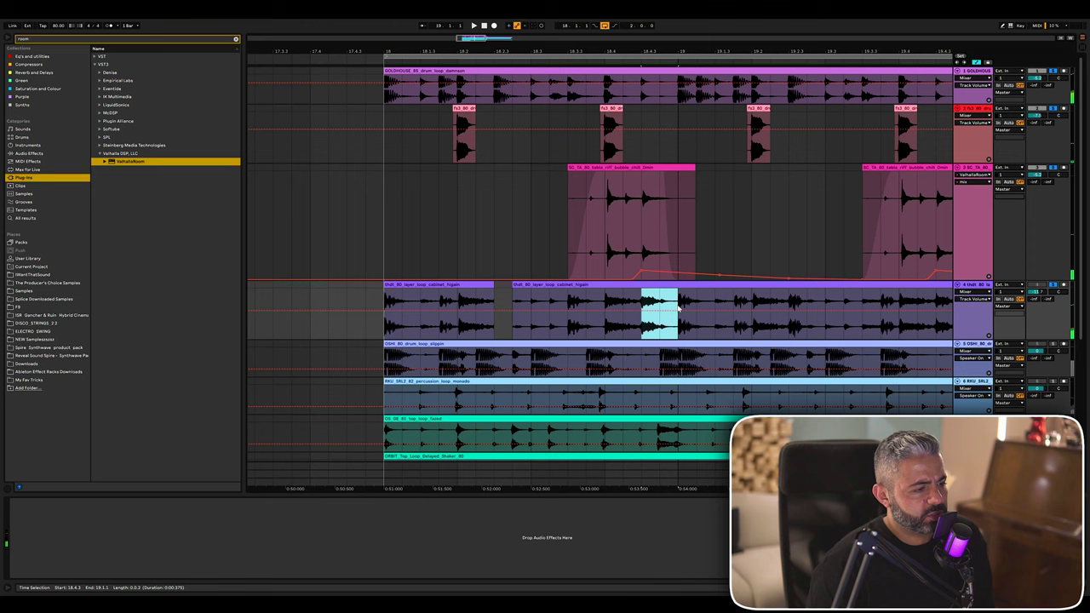
click(391, 298)
key(space)
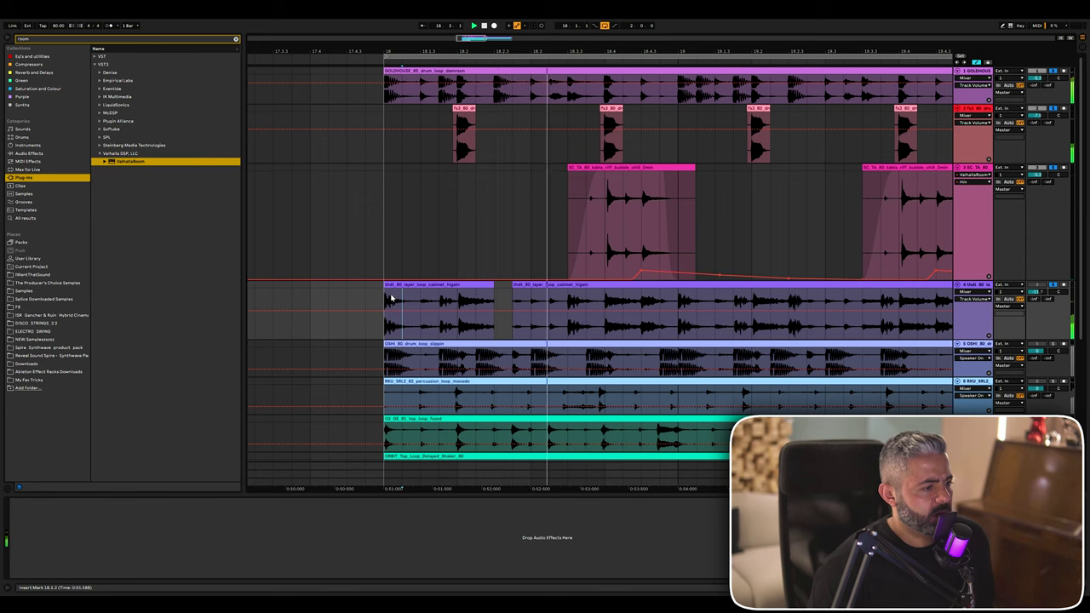
drag(642, 308, 670, 304)
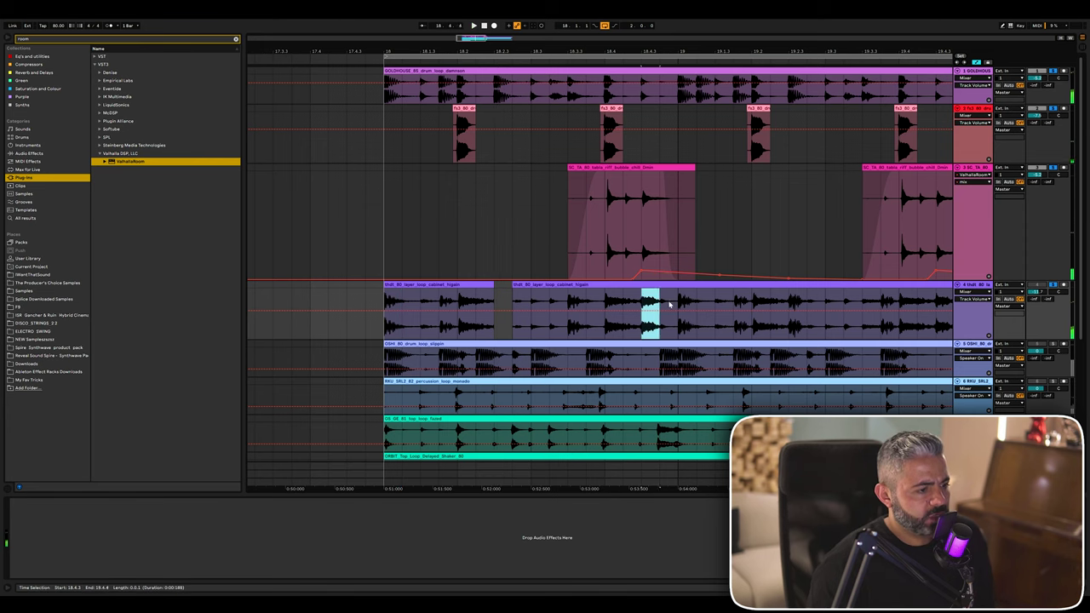
key(Delete)
key(space)
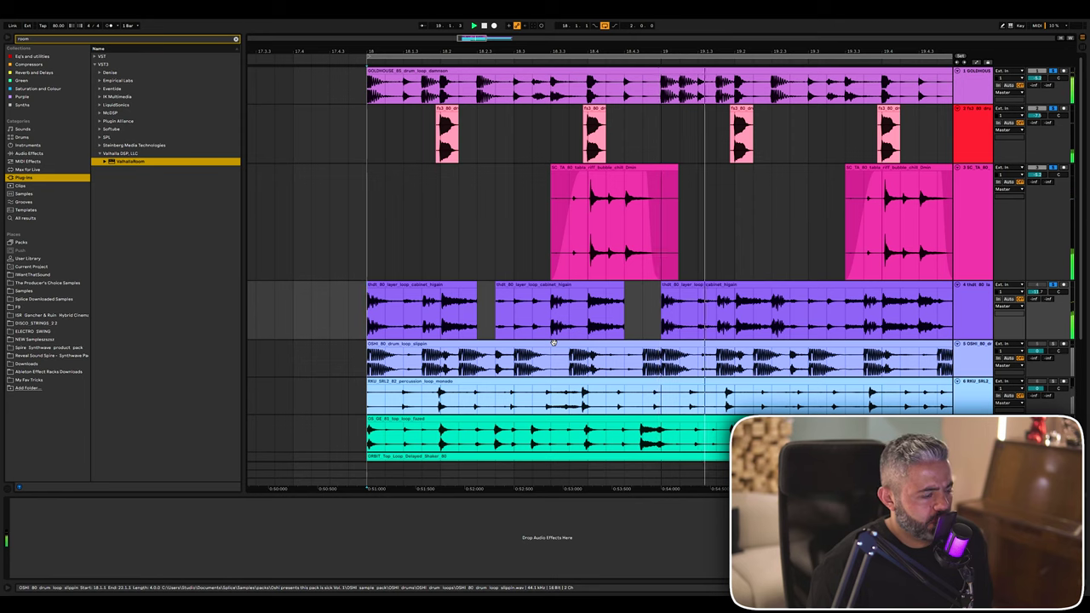
Play from 19.1.1 and remove the 19.2.3 to 19.3.1 section of the cabinet higain layer loop.
key(minus)
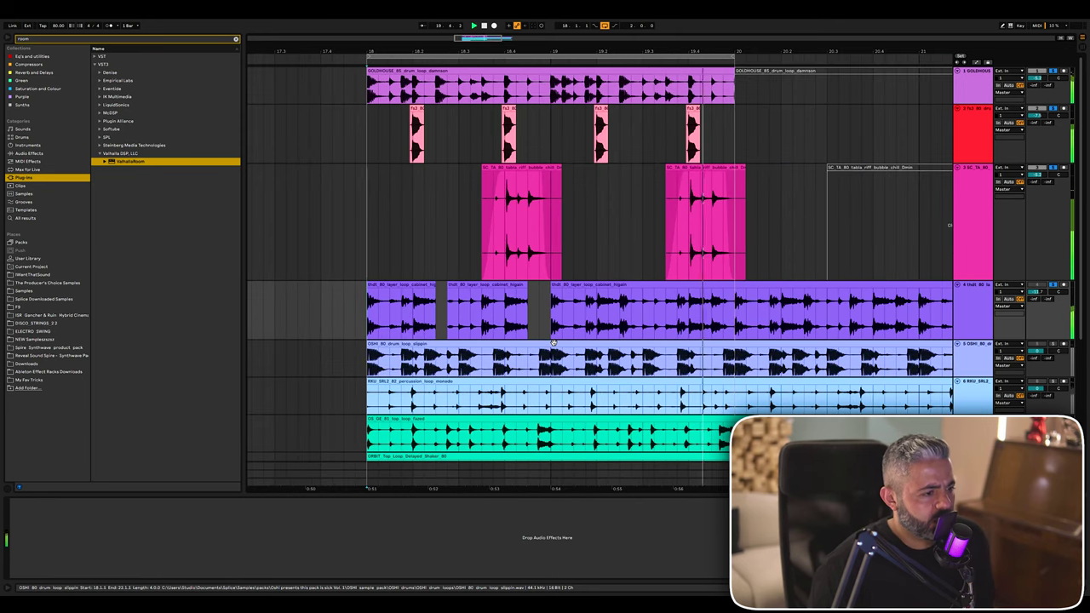
click(552, 339)
key(space)
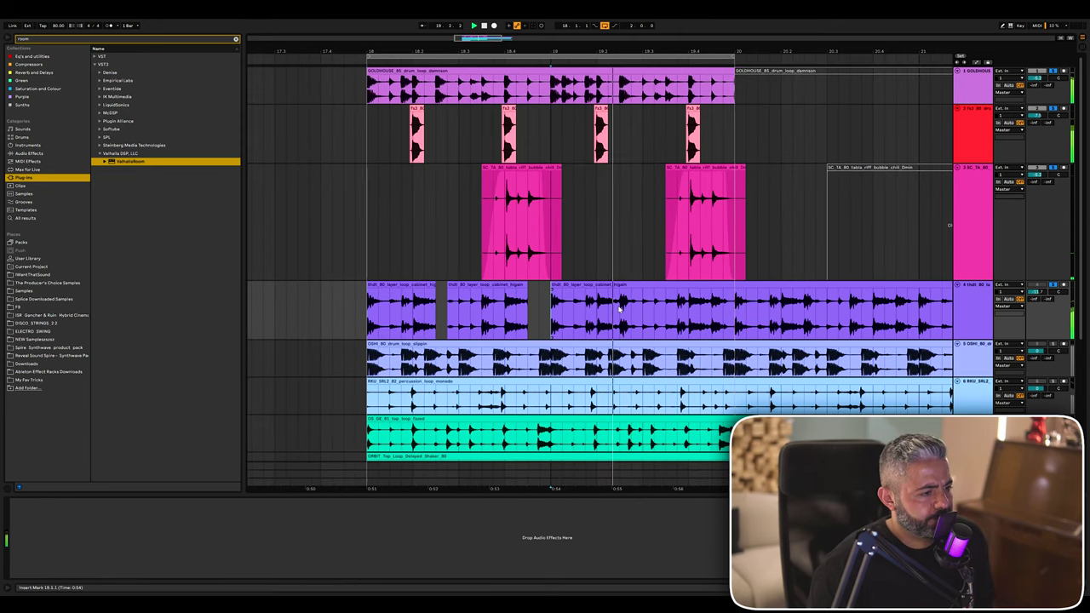
drag(619, 309, 641, 313)
key(Delete)
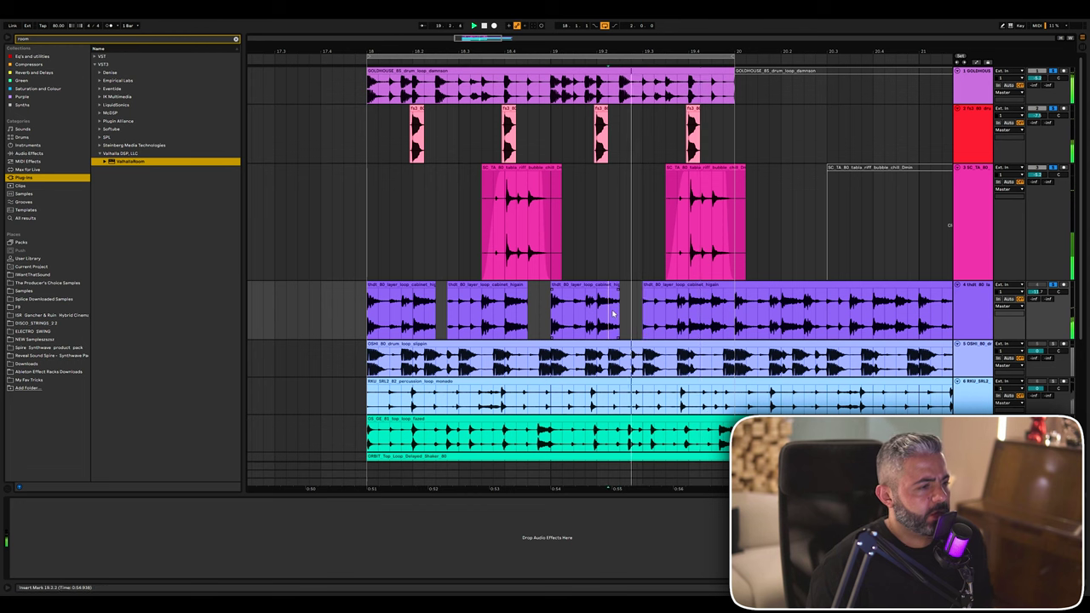
Cut 19.4.3 to 19.4.4 from the cabinet loop and extend its clips' starts back to 18.4.4 and 19.2.4.
click(598, 299)
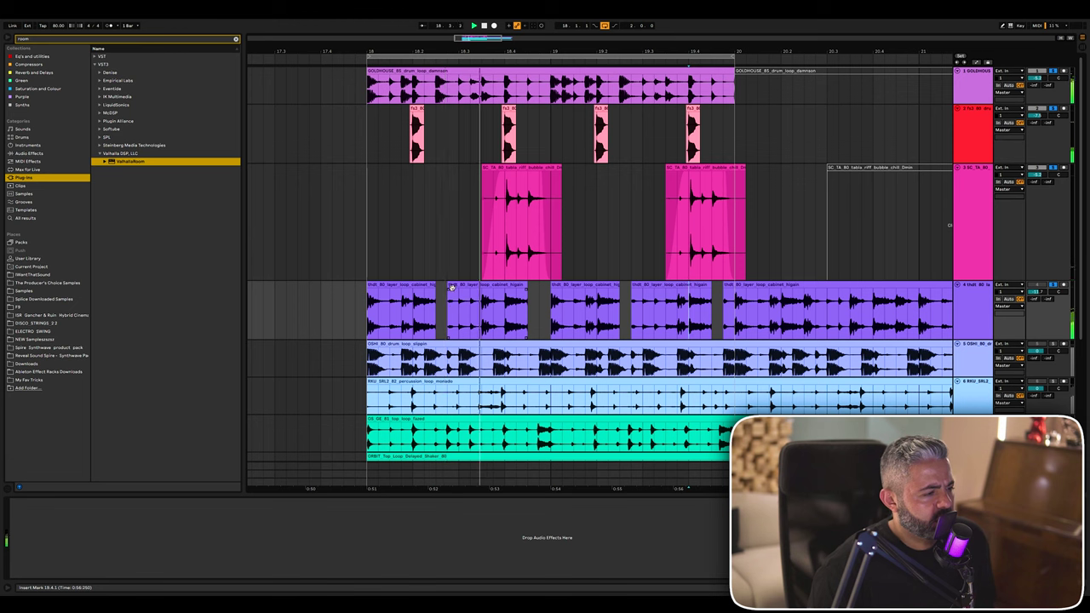
drag(552, 286, 540, 287)
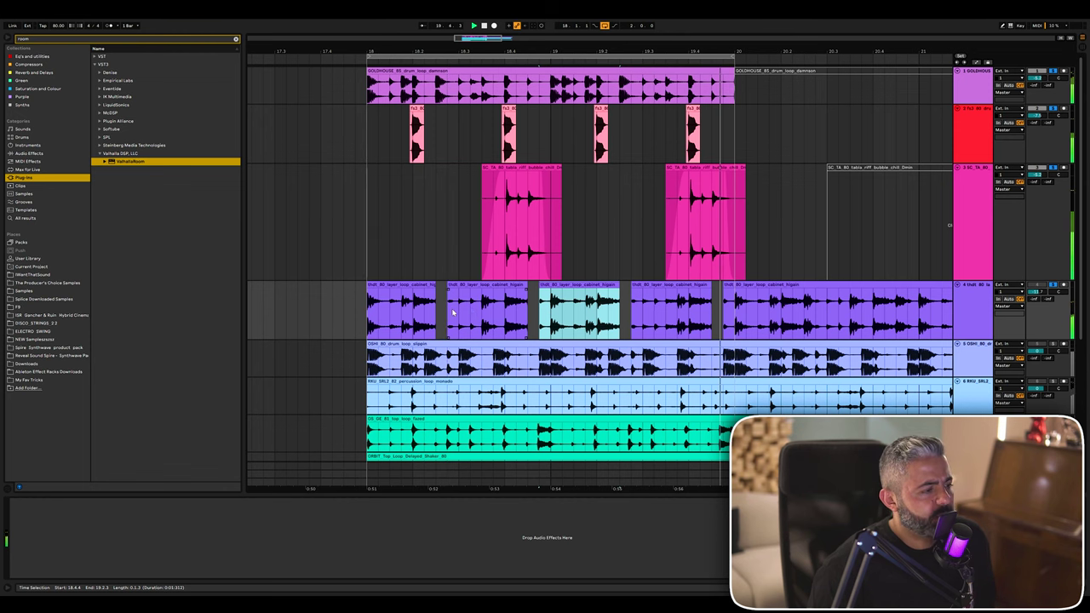
key(space)
Split the first cabinet higain layer clip at 18.2.1 to isolate the hit that leads into the gap.
click(416, 315)
key(plus)
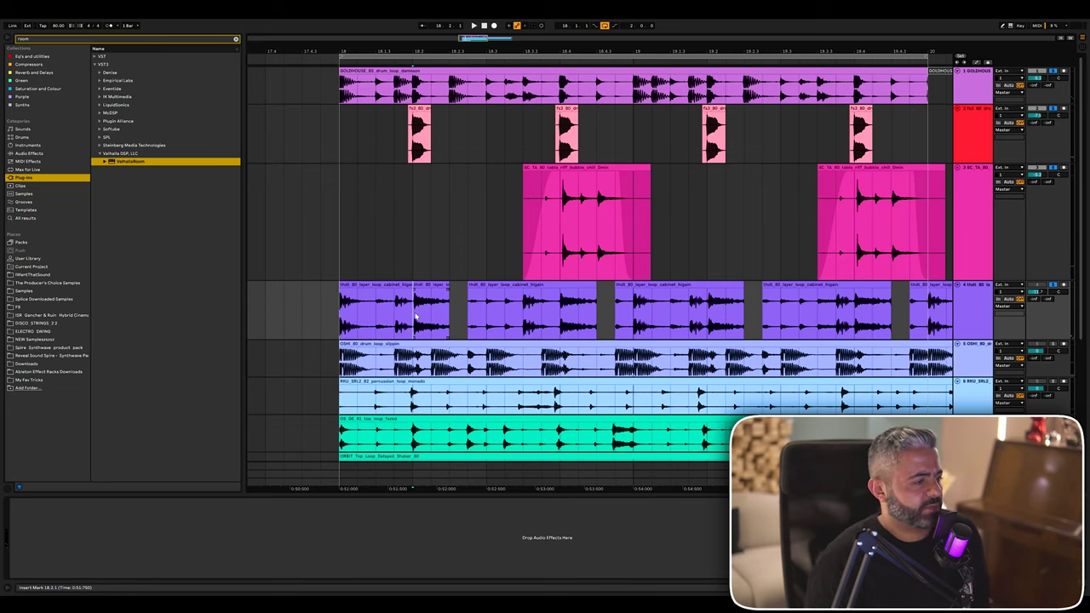
click(436, 285)
click(413, 312)
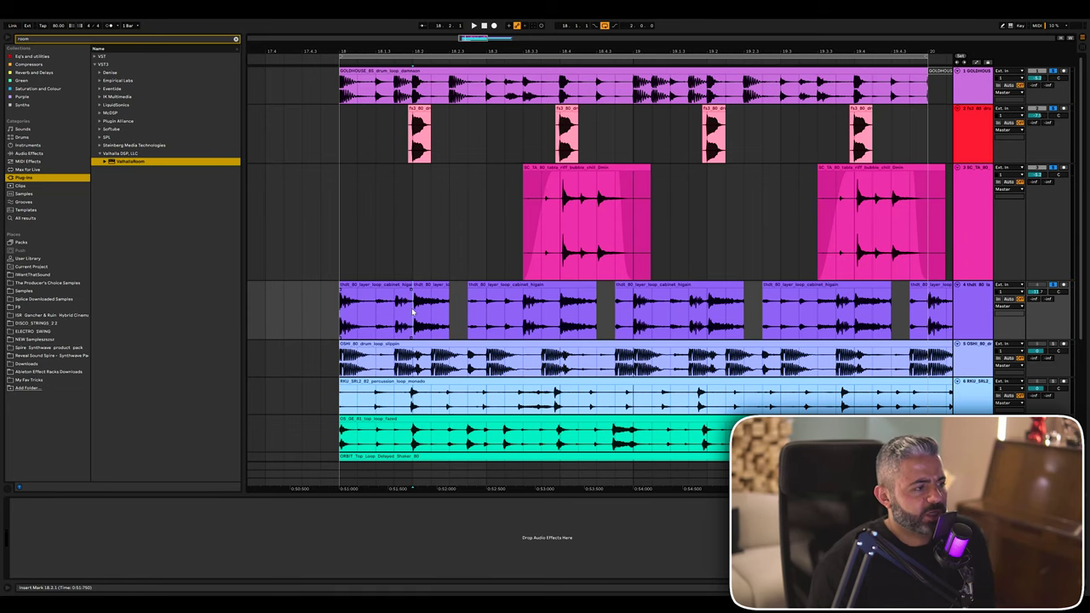
key(plus)
Consolidate the cabinet hit at 18.2.1, stretch it to end at 18.2.4, and audition it with only its track soloed.
drag(438, 320, 471, 317)
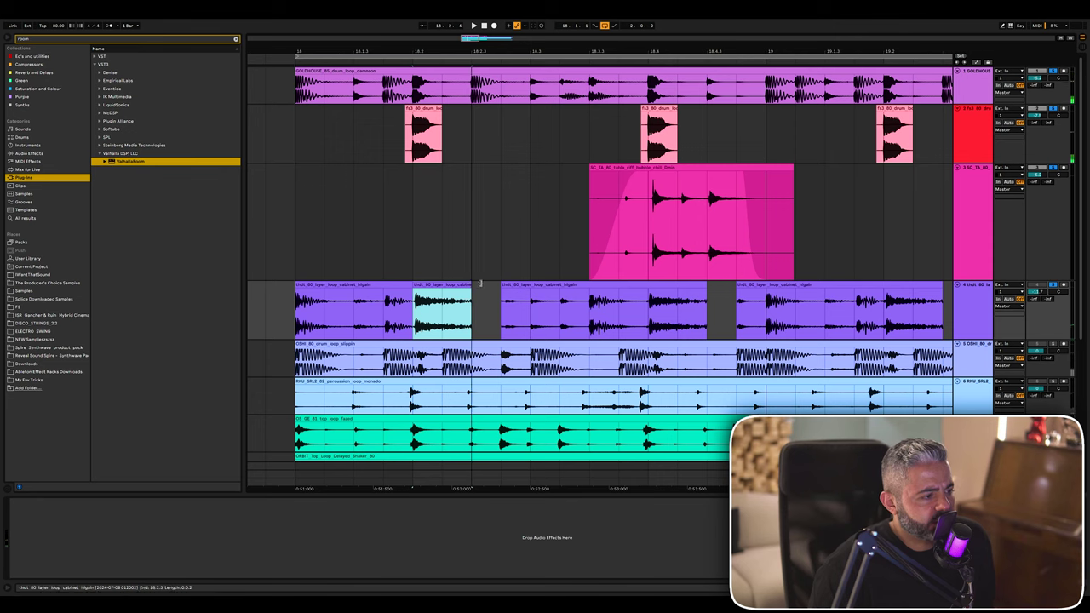
click(414, 312)
key(space)
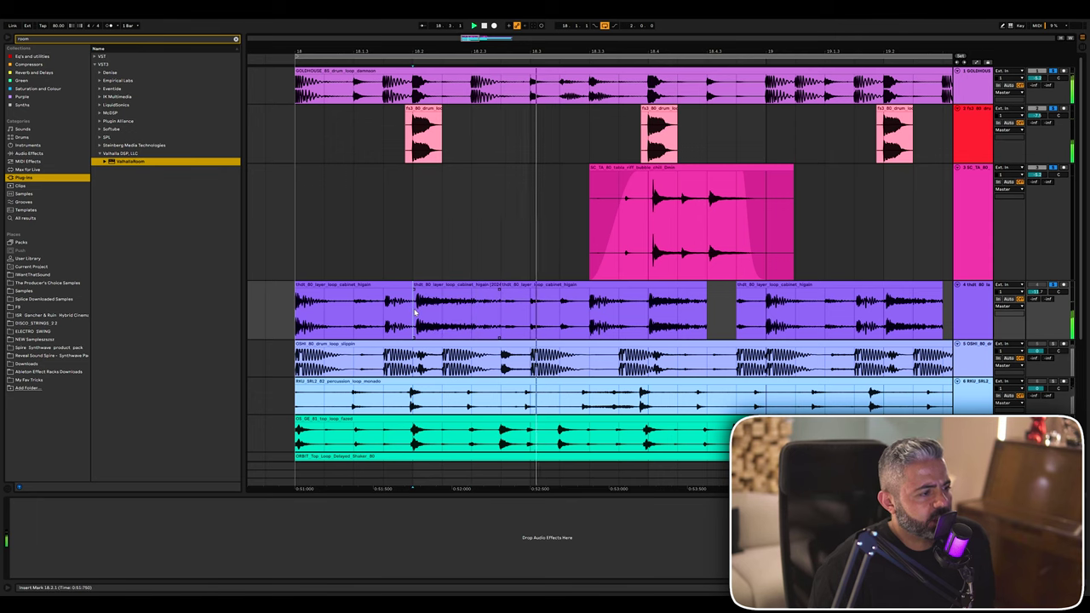
key(space)
key(space)
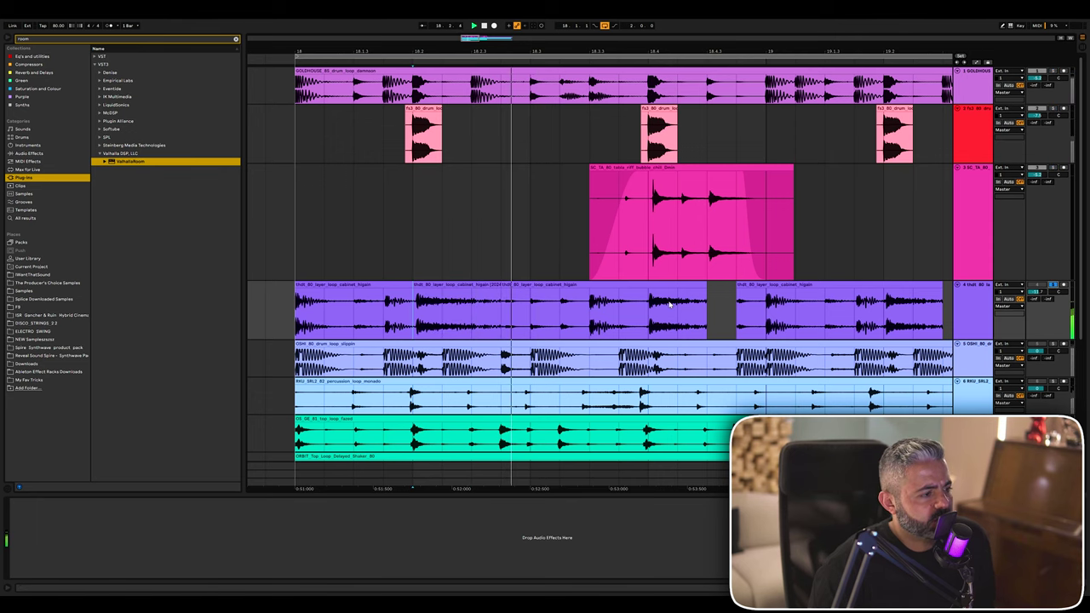
Open the stretched cabinet hit's clip settings and audition different warp modes, including Complex.
double_click(459, 290)
click(99, 294)
click(109, 286)
click(106, 303)
click(108, 284)
click(107, 310)
click(108, 287)
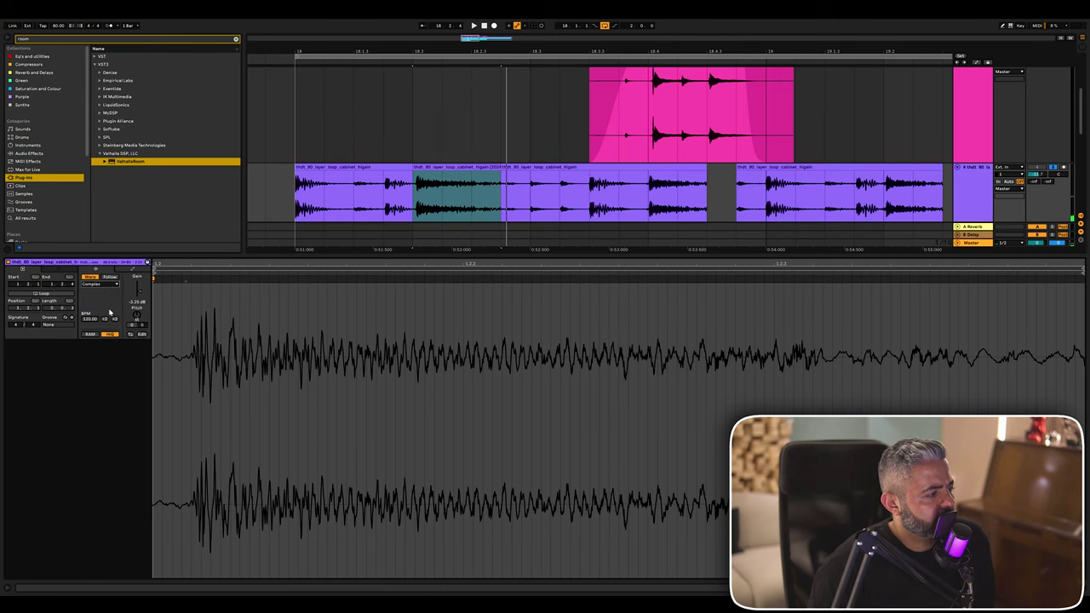
key(space)
Set the stretched hit's warp mode to Beats with Transients preserved, close the clip settings, and play from 18.1.2.
click(111, 286)
click(110, 323)
key(space)
key(space)
click(111, 286)
click(111, 297)
click(109, 290)
key(space)
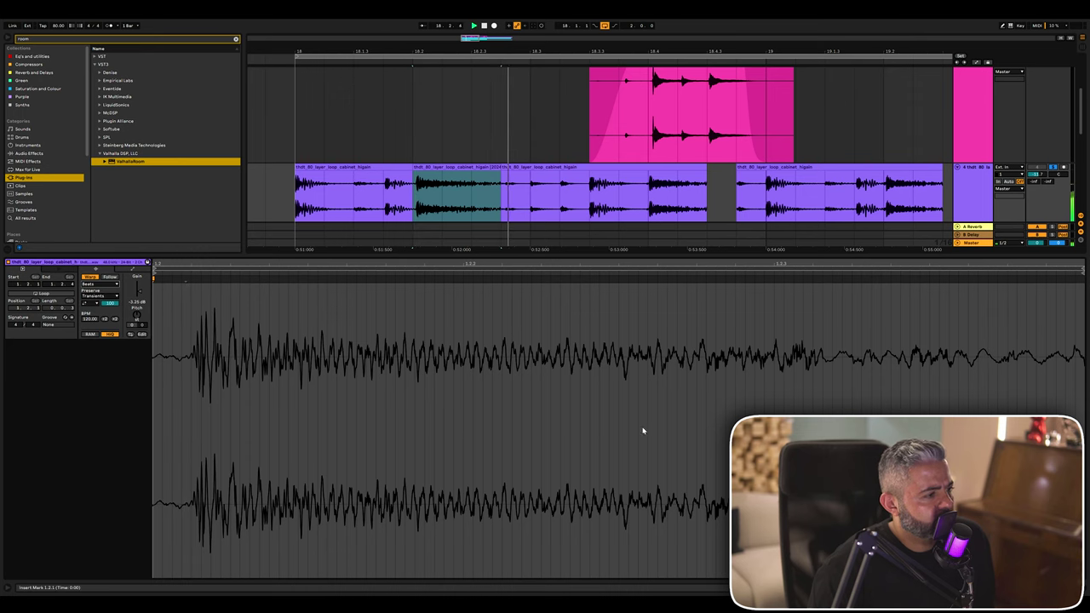
click(1083, 592)
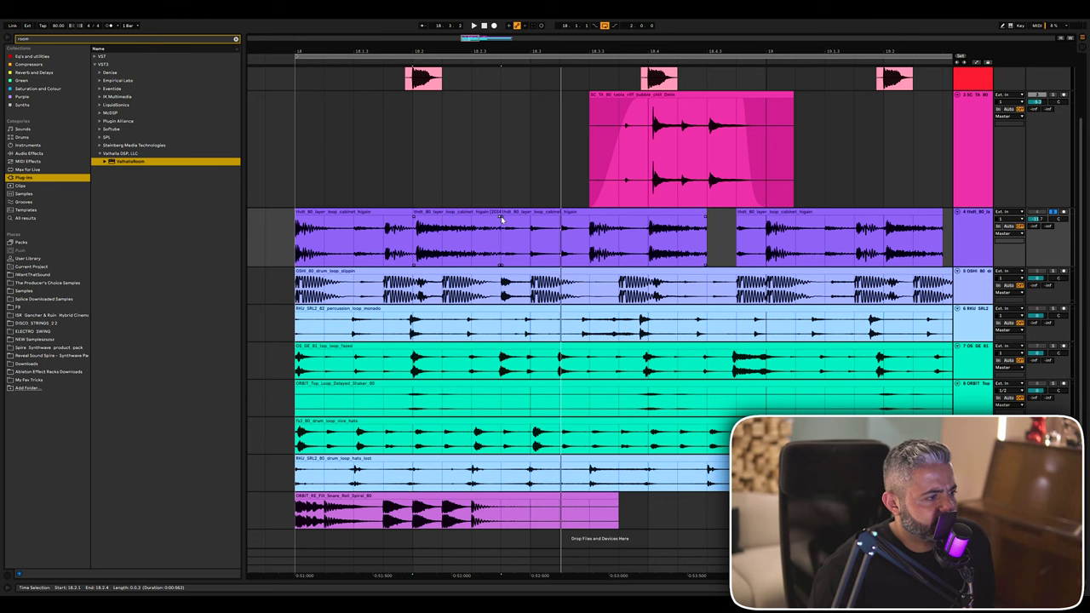
click(325, 224)
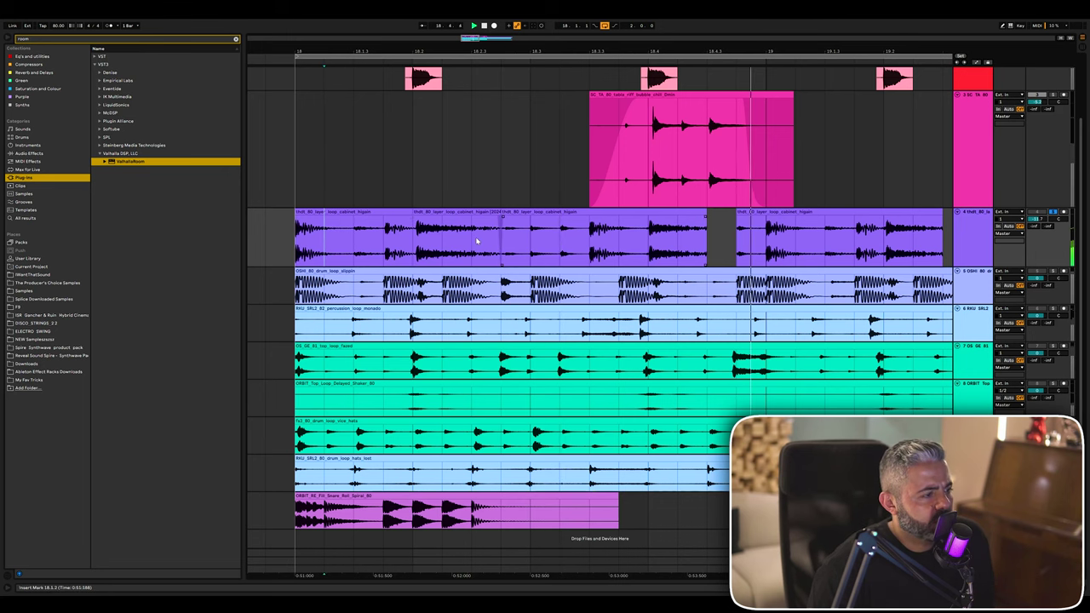
Try copying the stretched cabinet hit to 18.4.1 and audition it from 18.3.2.
drag(441, 218, 669, 229)
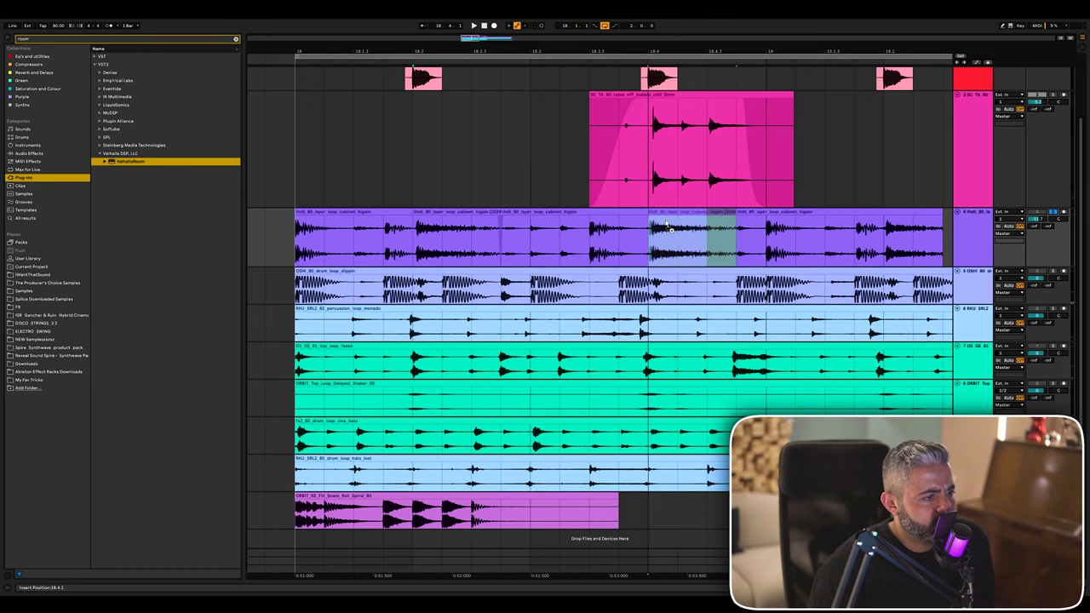
click(561, 231)
key(space)
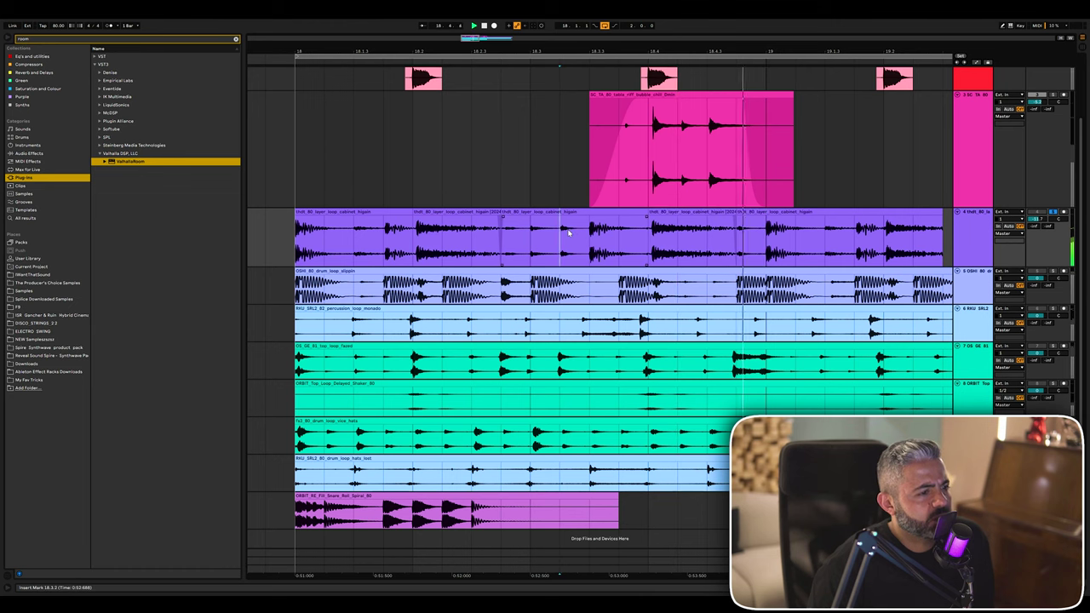
key(ctrl+z)
Split the cabinet layer clip at 18.4.1, consolidate the hit, and stretch it to end at 18.4.4.
click(672, 213)
click(650, 236)
key(ctrl+e)
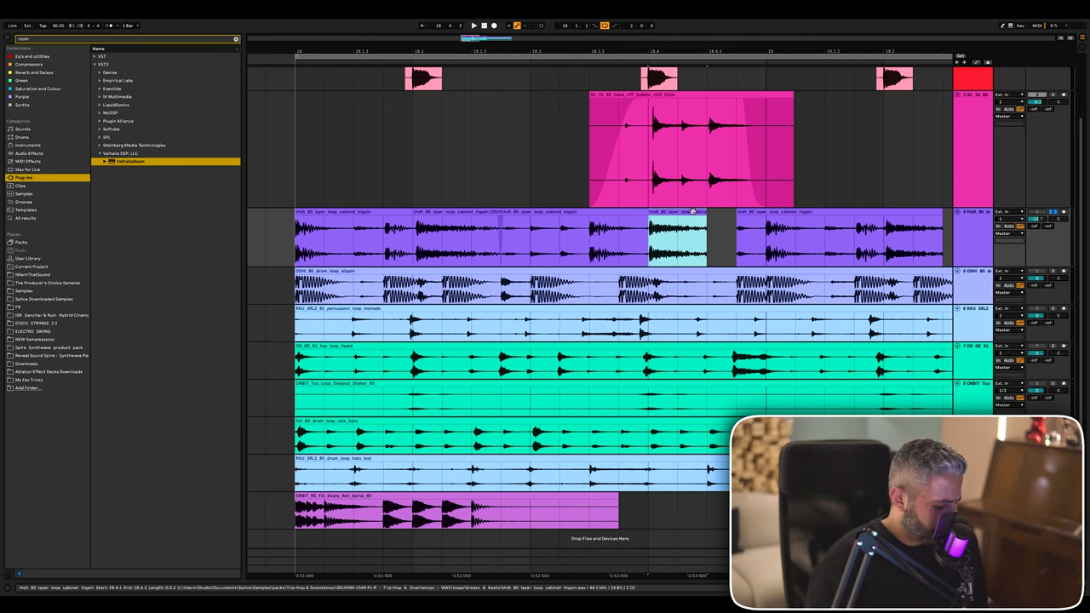
key(space)
key(space)
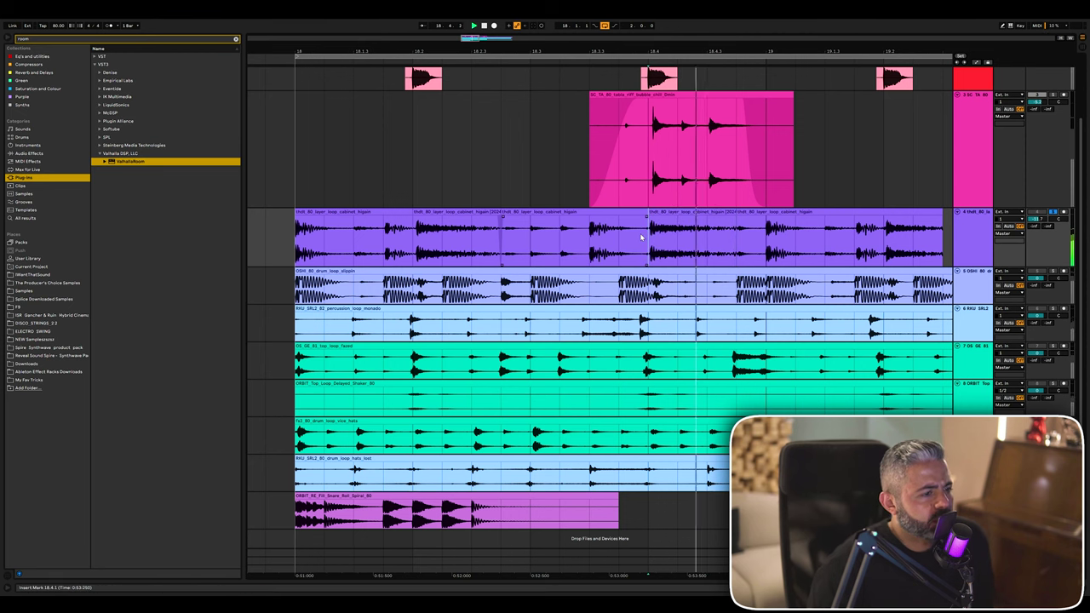
Unsolo the cabinet layer track and play the full arrangement from 18.1.1.
key(space)
key(space)
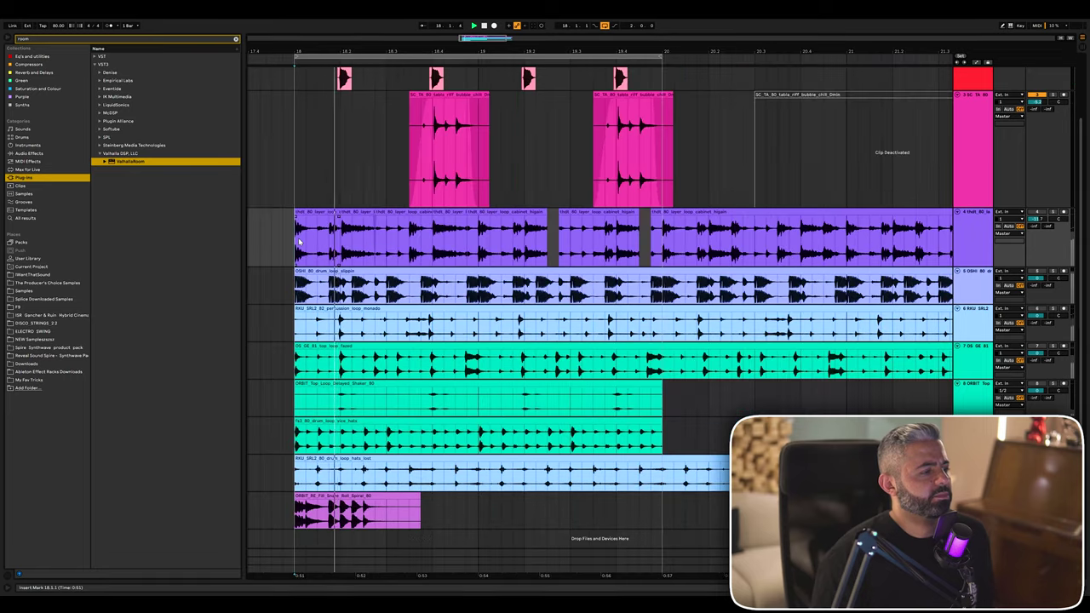
key(space)
scroll(606, 288, up, 1)
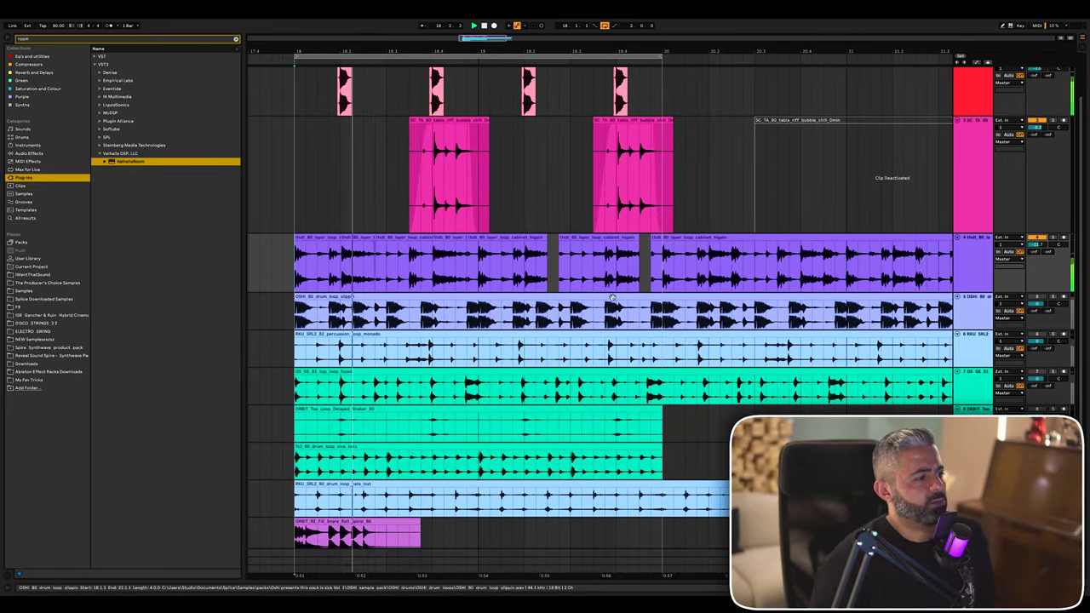
Copy the stretched cabinet hit to 18.4.1 and 19.4.1, filling the gaps in the cabinet layer loop, and play the result.
scroll(607, 288, up, 1)
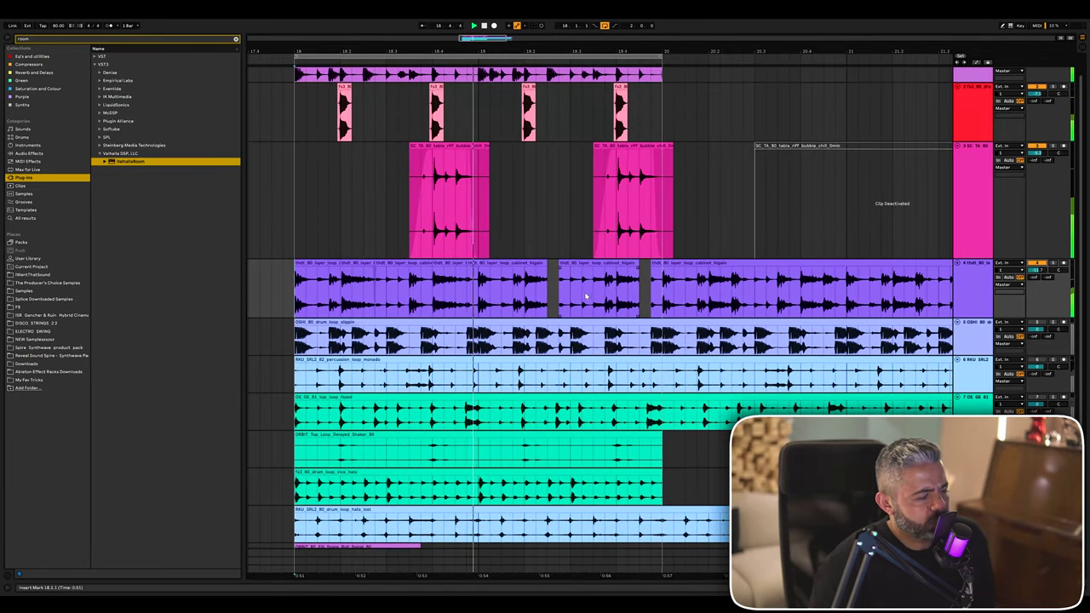
key(space)
drag(352, 264, 447, 269)
click(350, 288)
key(space)
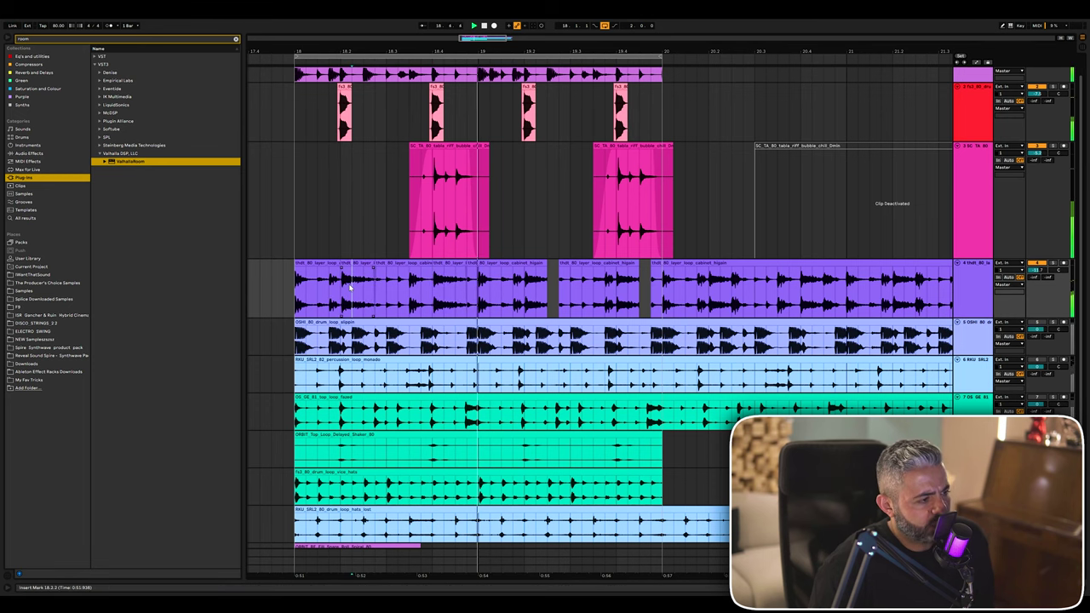
drag(437, 263, 624, 263)
key(ctrl+j)
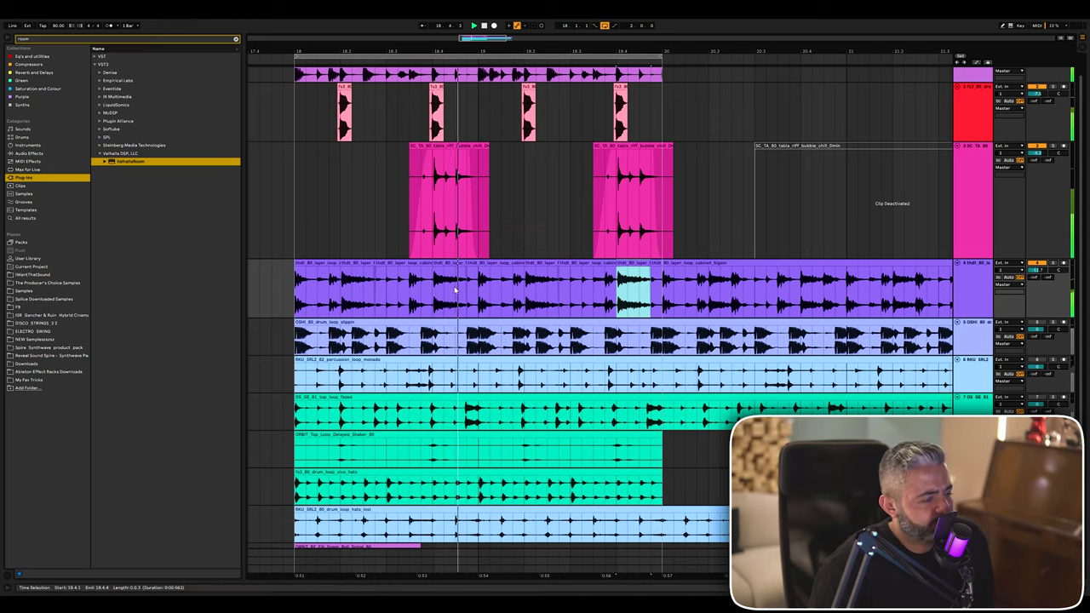
Solo the cabinet layer track, find LFOTool among the plug-ins, and add it to that track.
click(1041, 274)
scroll(984, 296, up, 1)
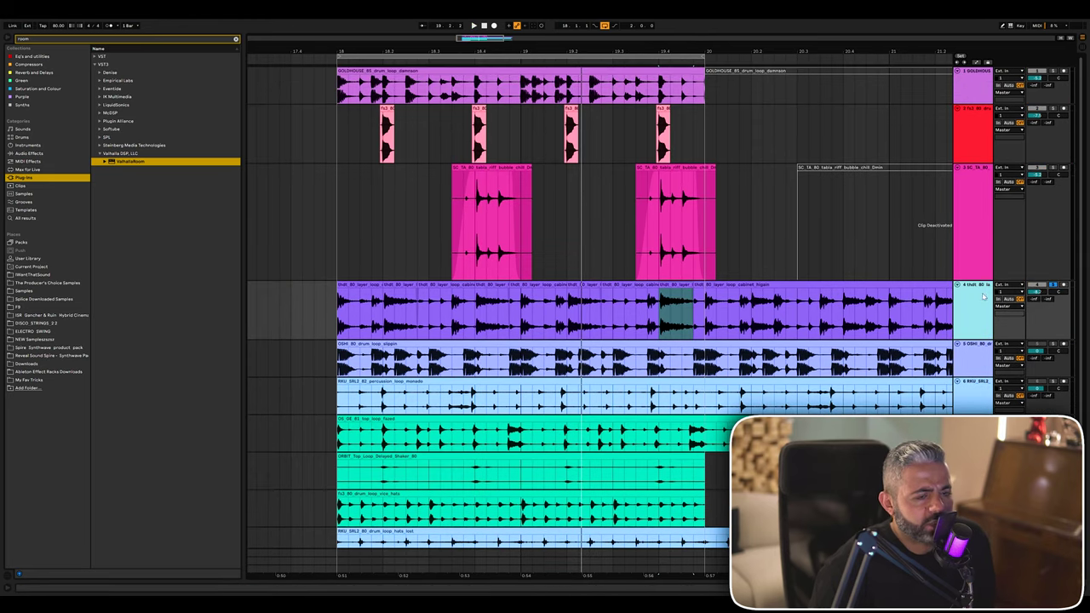
click(236, 40)
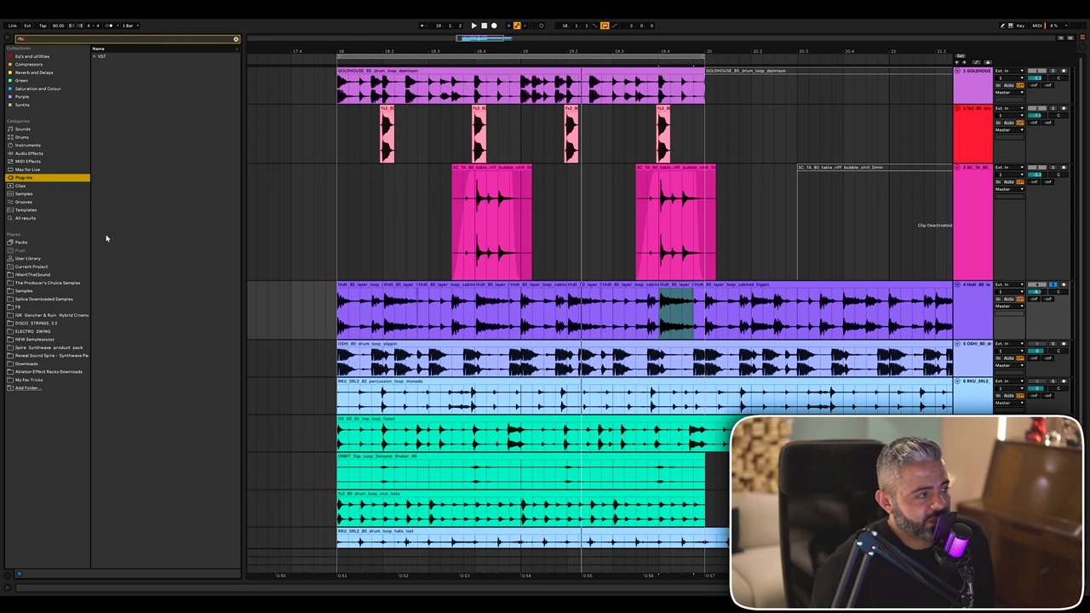
click(98, 56)
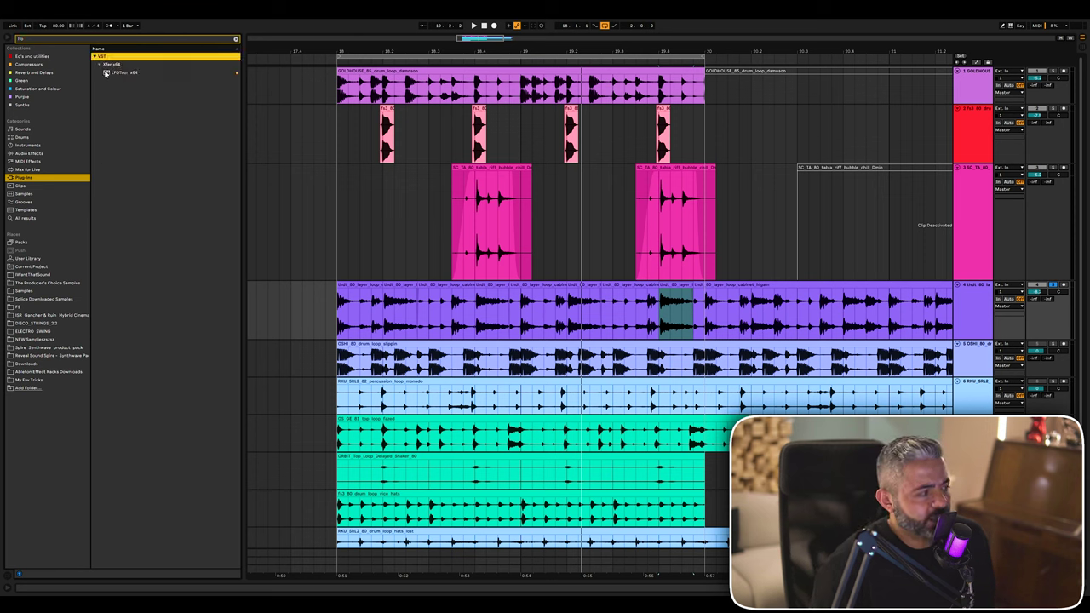
click(108, 72)
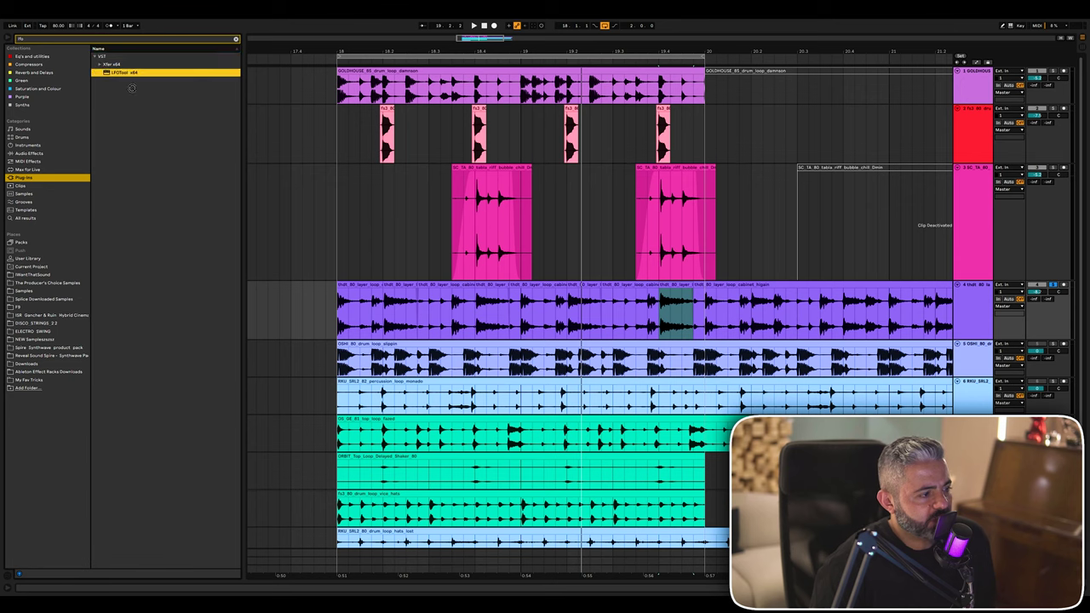
drag(108, 72, 374, 302)
Try reshaping LFOTool's triangular curve with a bent rise and a later peak at a 1/4 rate, auditioning from 18.1.1.
drag(478, 275, 454, 273)
drag(531, 395, 535, 290)
drag(613, 295, 590, 374)
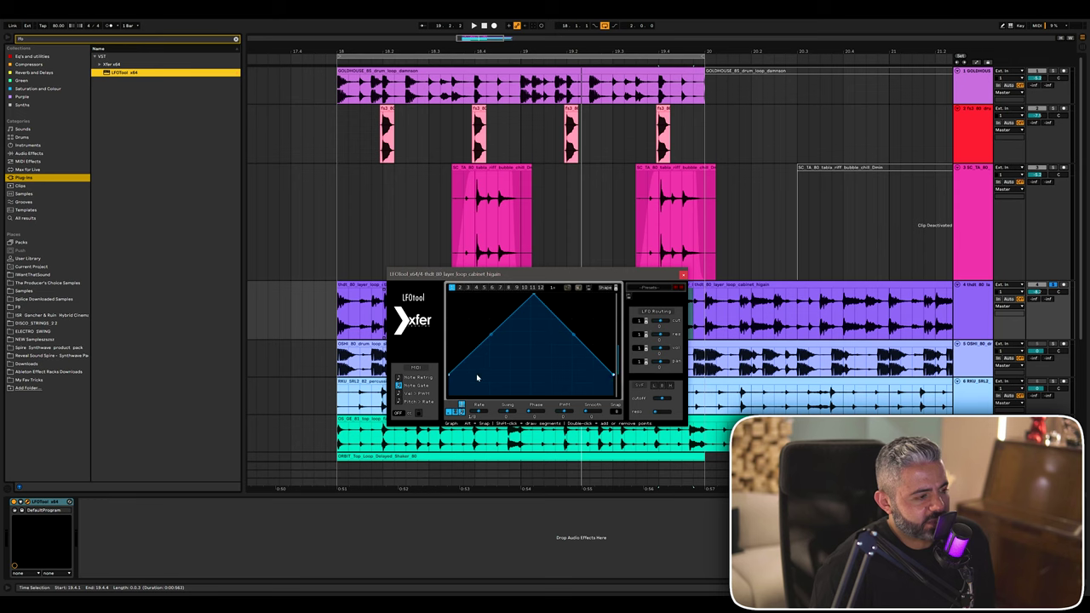
drag(490, 336, 492, 351)
mouse_move(536, 303)
mouse_down()
mouse_move(569, 292)
mouse_move(552, 294)
mouse_up()
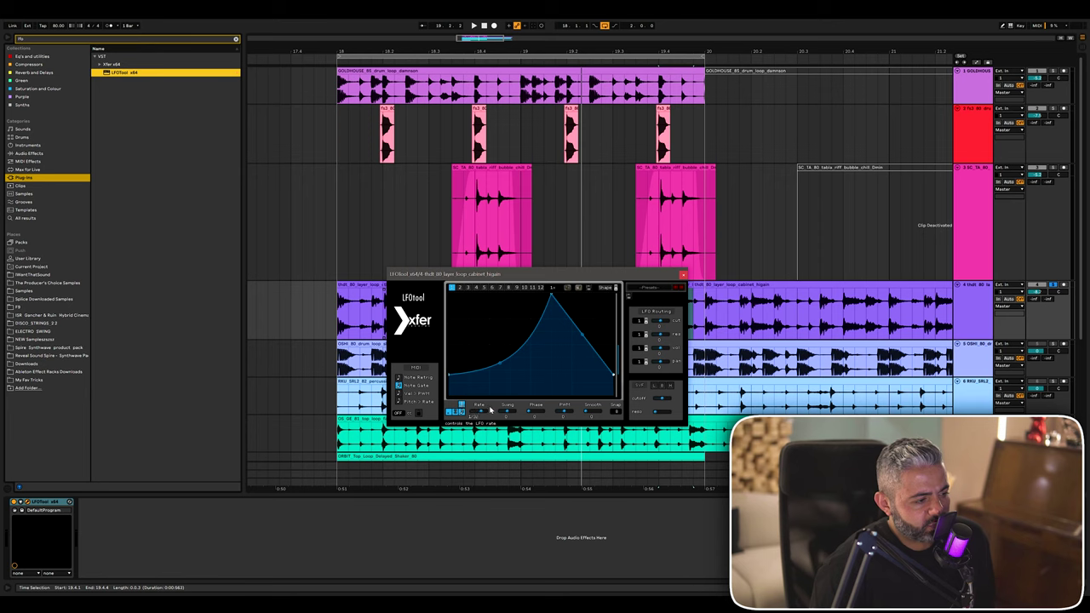
click(368, 254)
key(space)
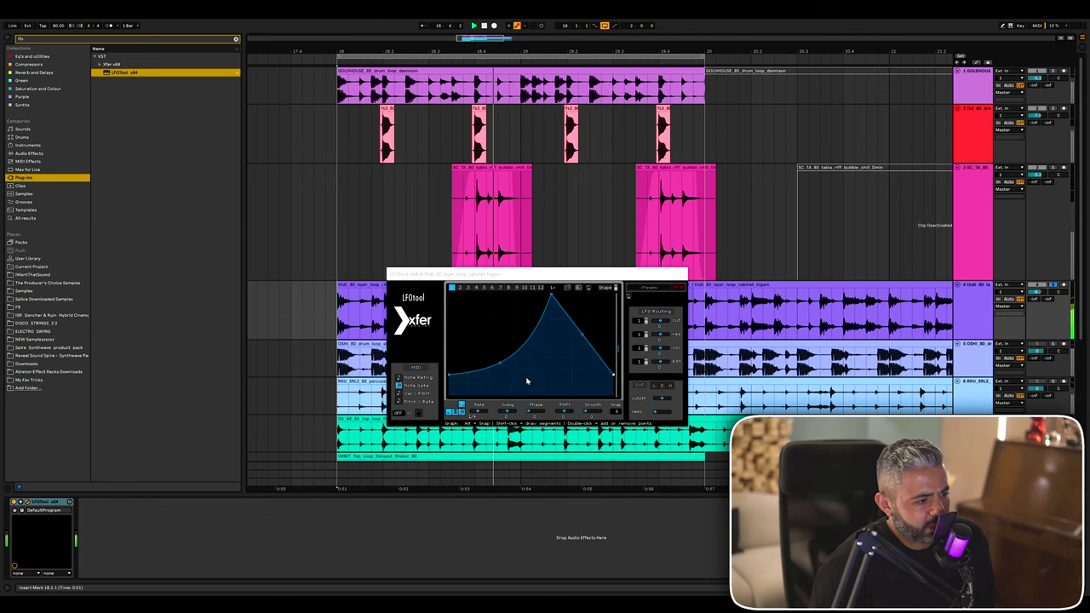
drag(498, 367, 492, 335)
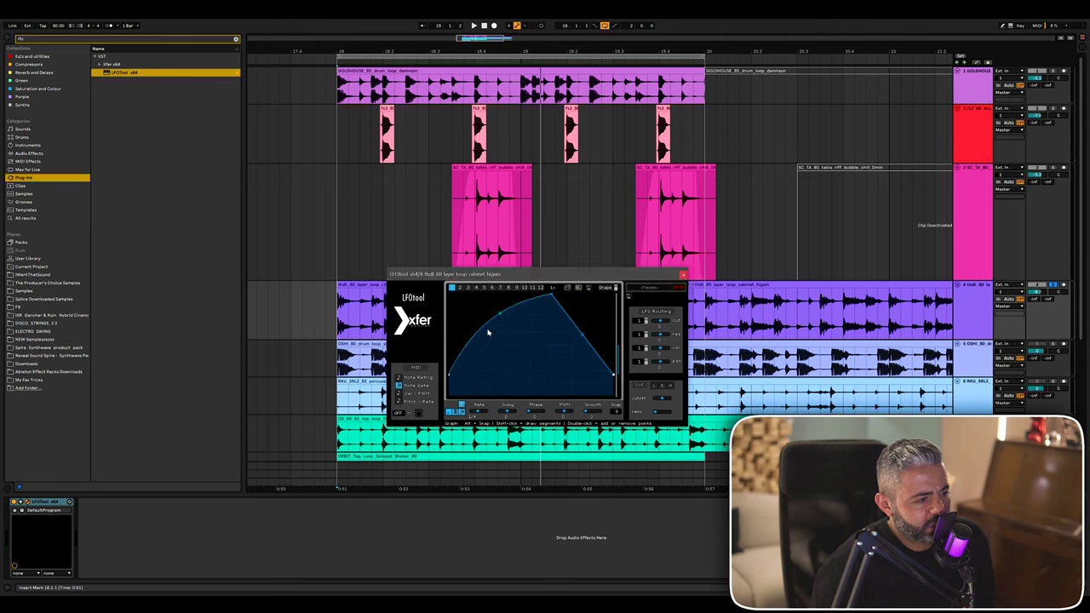
Load a Sidechain preset in LFOTool, drop the curve's start and end to zero, and steepen its rise to the maximum.
key(space)
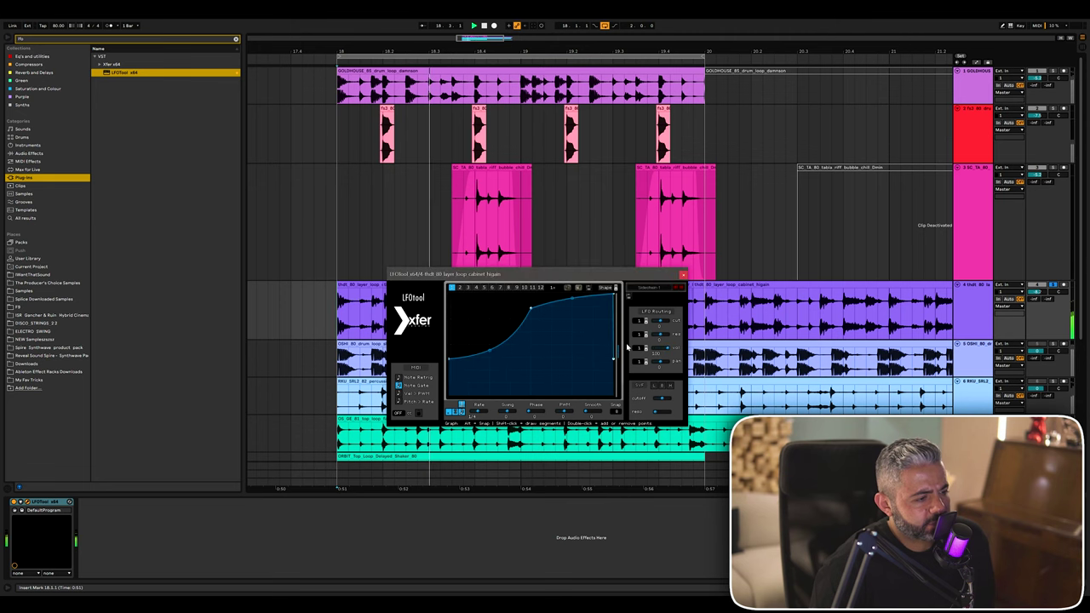
drag(626, 348, 608, 438)
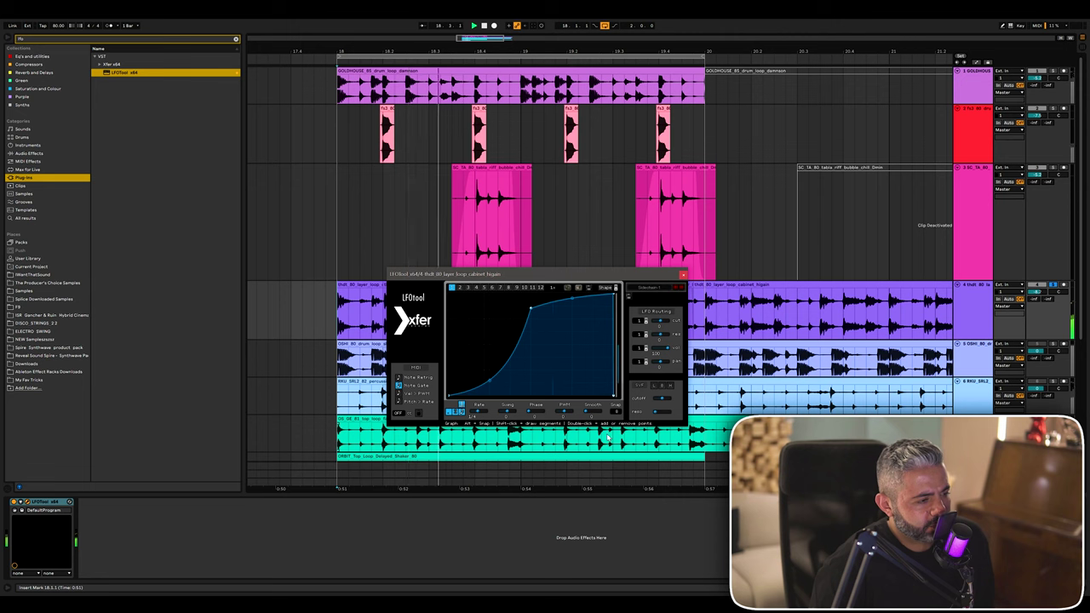
drag(532, 311, 530, 289)
key(space)
drag(490, 377, 493, 322)
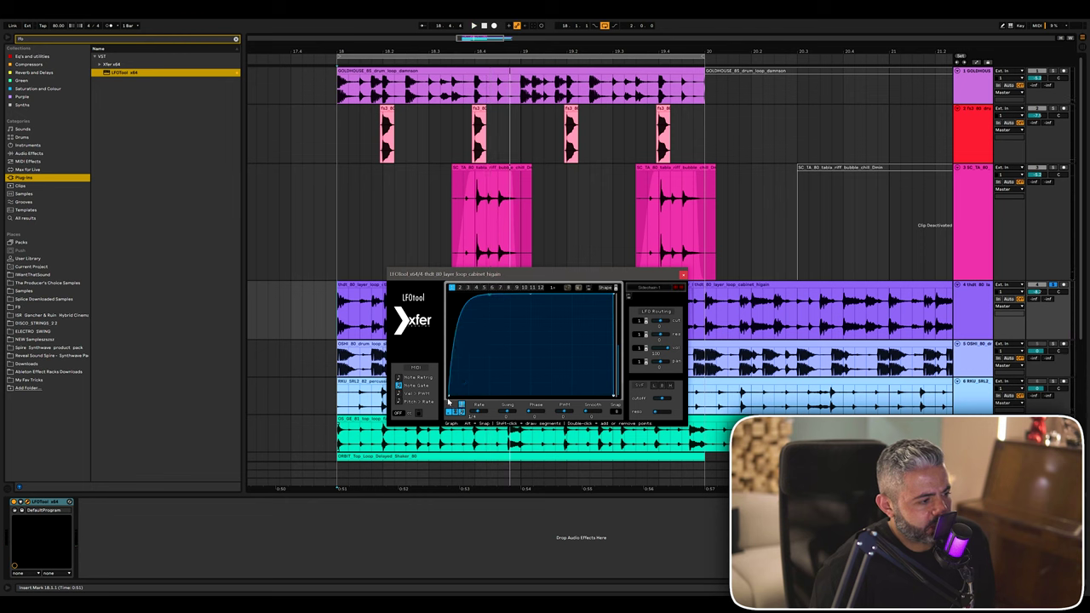
Raise the start of the LFO curve to the maximum and pull a deep dip near its end during playback.
drag(450, 390, 452, 294)
drag(532, 296, 535, 271)
drag(612, 295, 595, 391)
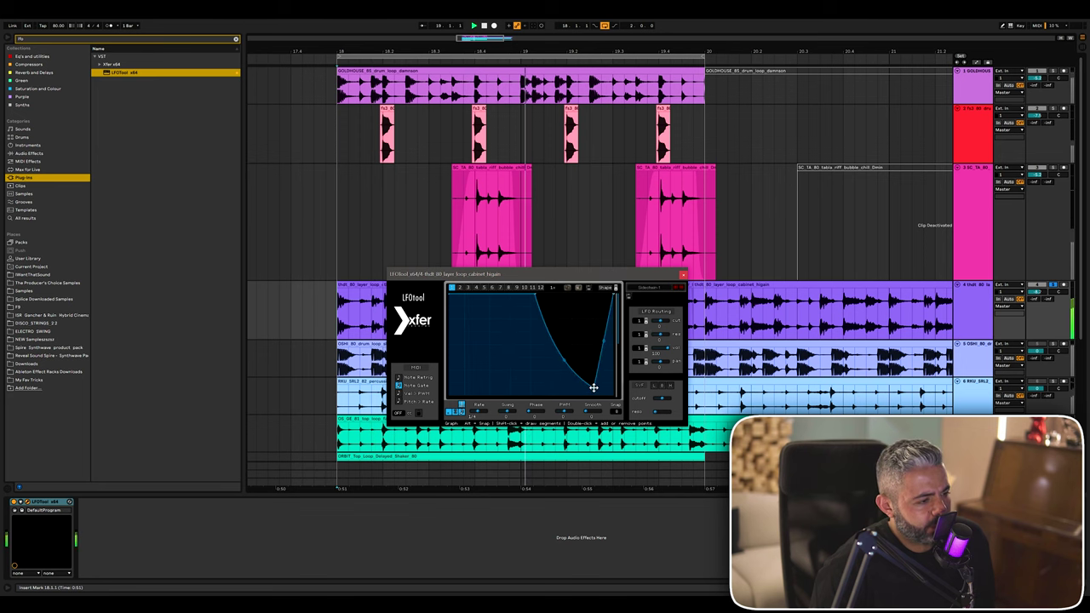
key(space)
Reshape the curve's falloff by moving its shoulder point close to the end, just before the dip, while auditioning the loop.
mouse_move(535, 296)
mouse_down()
mouse_move(536, 309)
mouse_move(546, 302)
mouse_up()
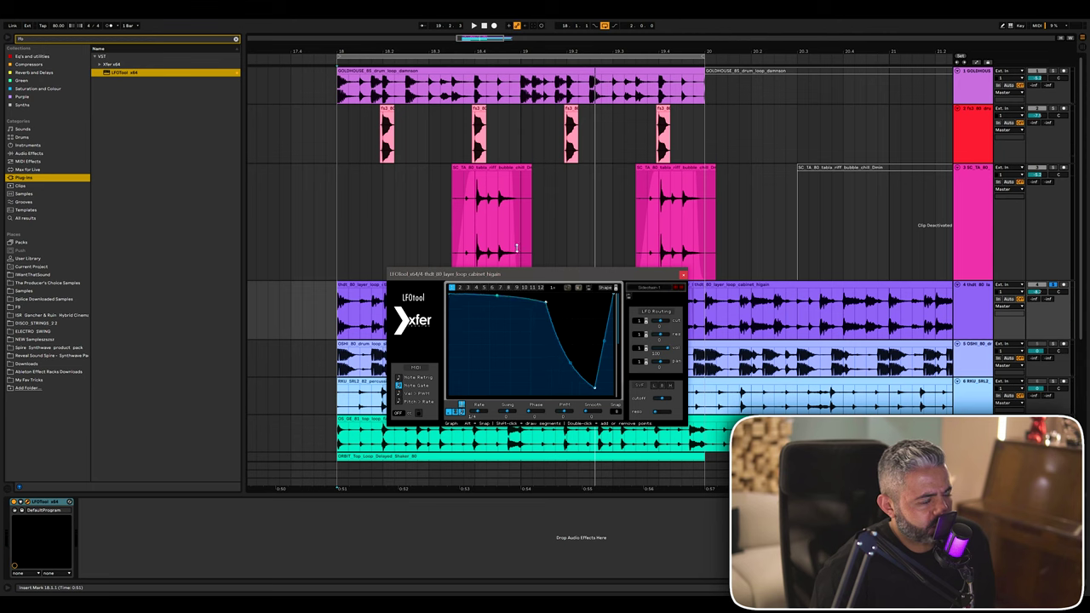
drag(546, 311, 552, 338)
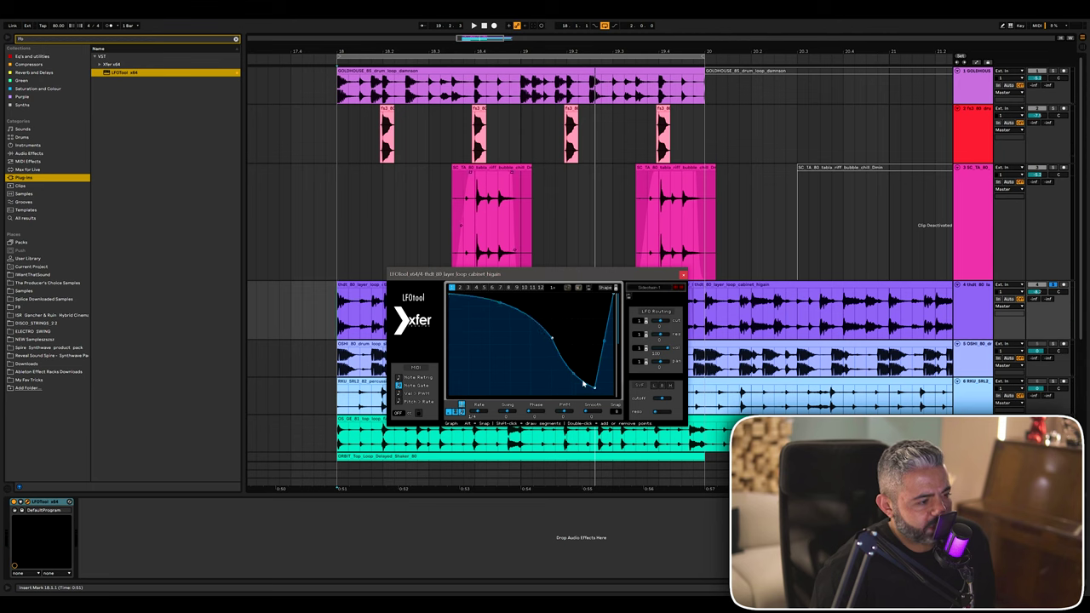
key(space)
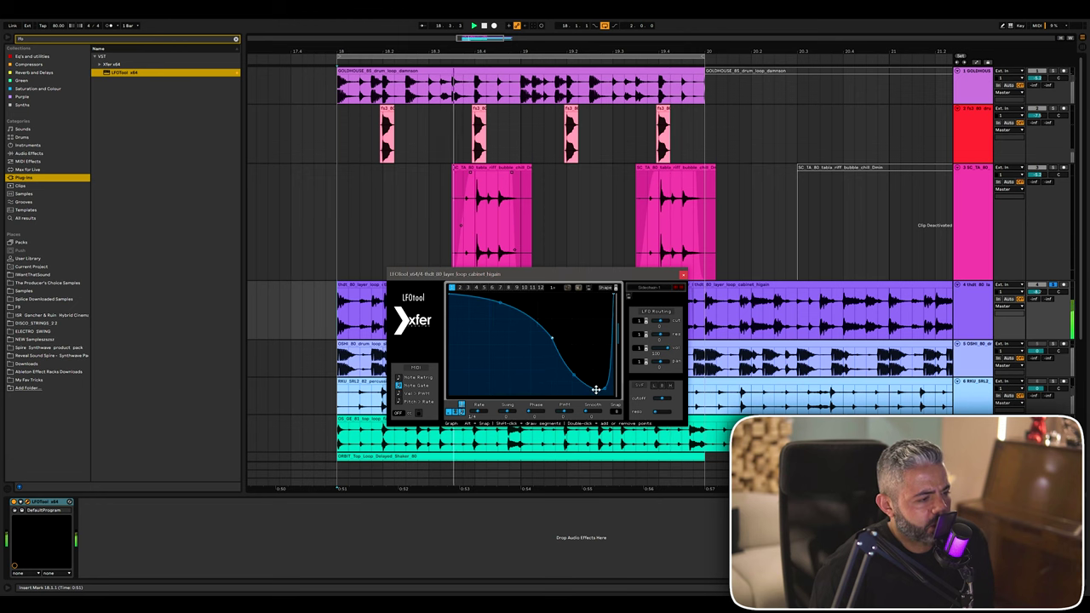
drag(553, 337, 592, 312)
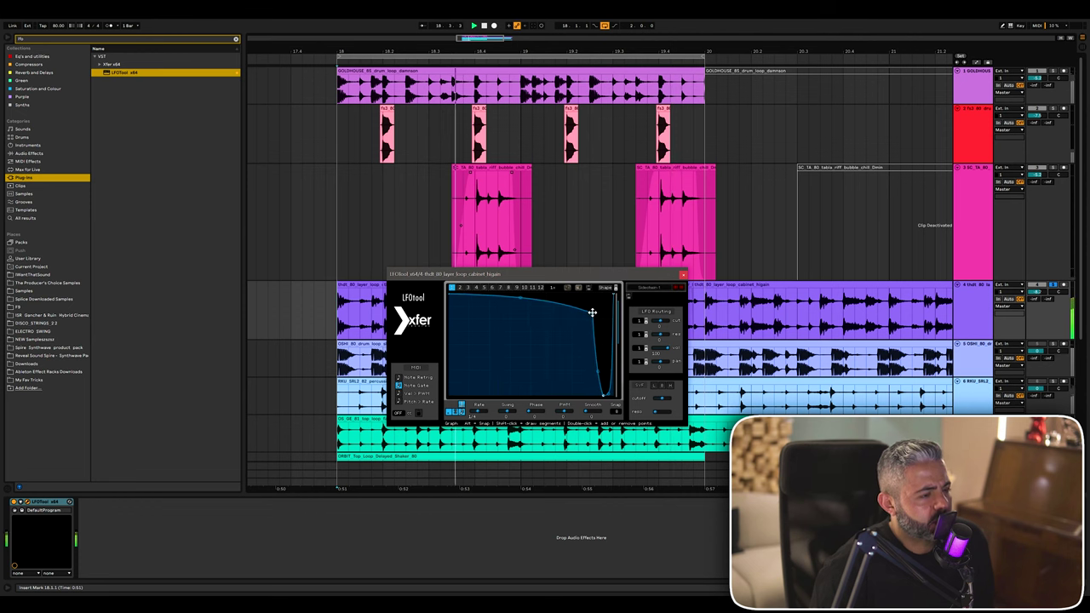
Solo the first four tracks together and move the LFO curve's drop to just past its middle with a sharp shoulder, auditioning the groove.
click(1053, 286)
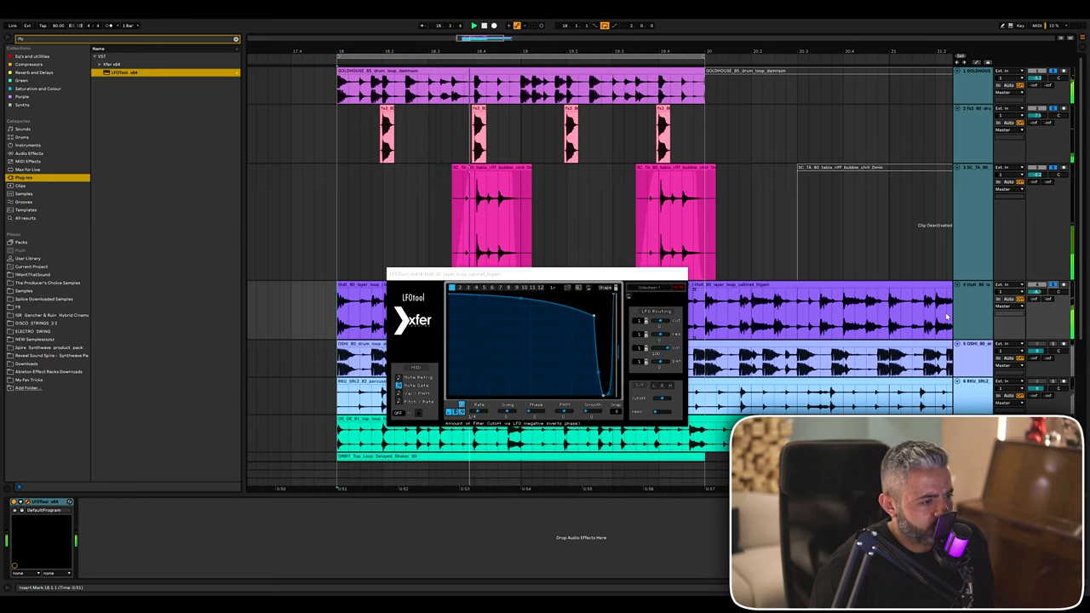
drag(604, 397, 546, 408)
key(space)
drag(500, 317, 545, 272)
key(space)
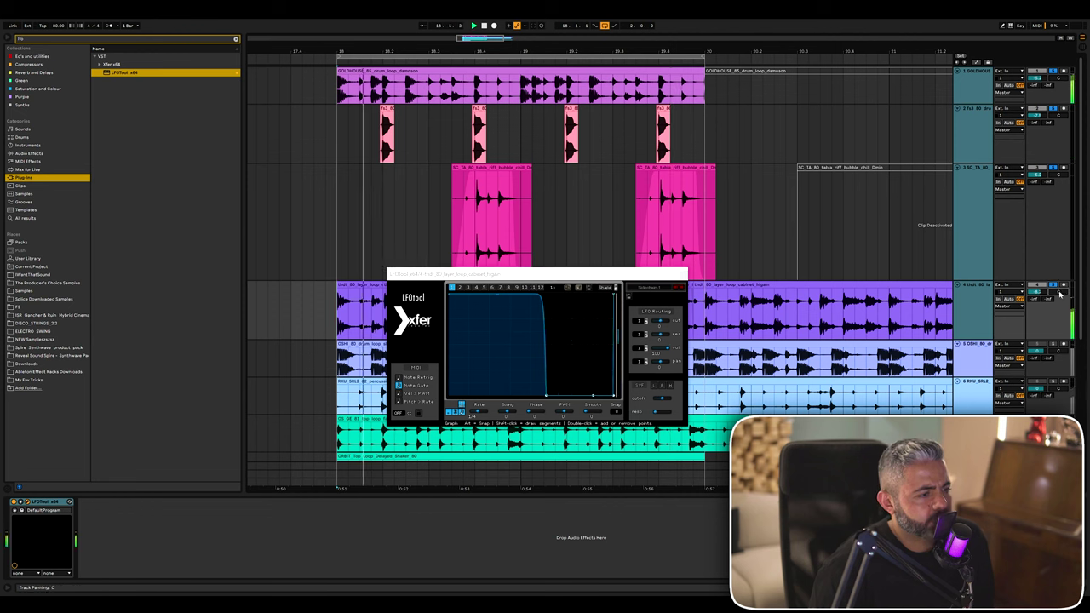
key(space)
key(space)
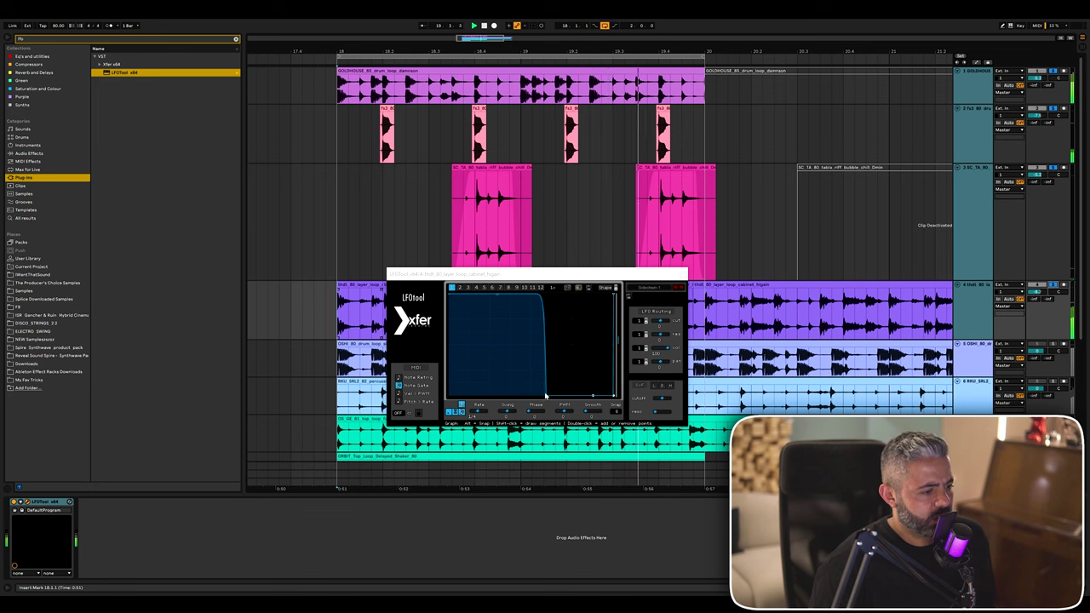
Shift the LFO curve's drop slightly later, soften its shoulder, and bypass LFOTool during playback to compare.
mouse_move(546, 397)
mouse_down()
mouse_move(573, 397)
mouse_move(560, 397)
mouse_up()
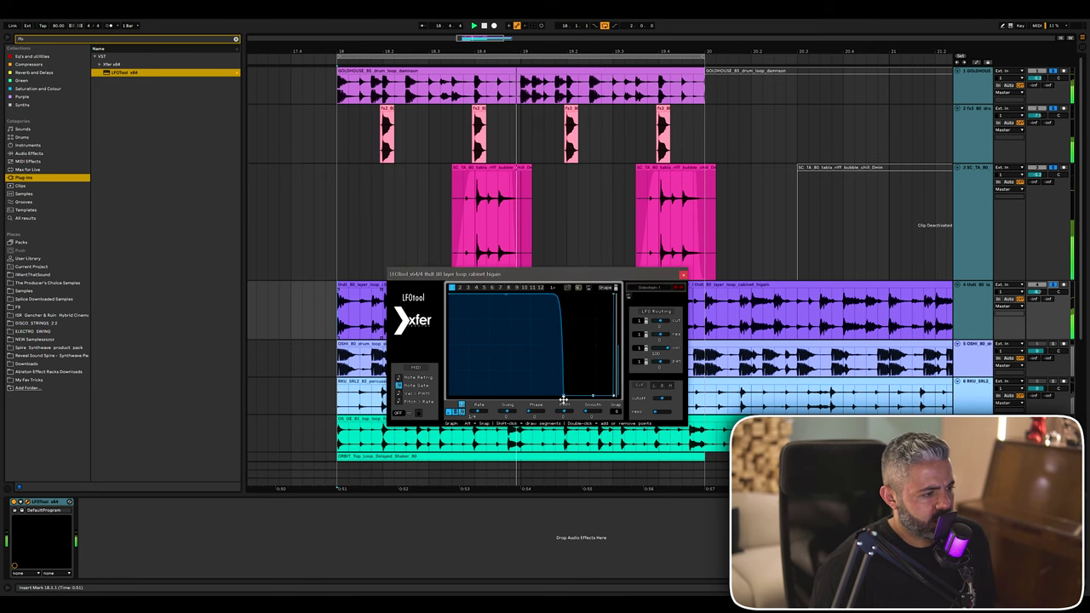
drag(506, 294, 504, 305)
drag(564, 393, 566, 402)
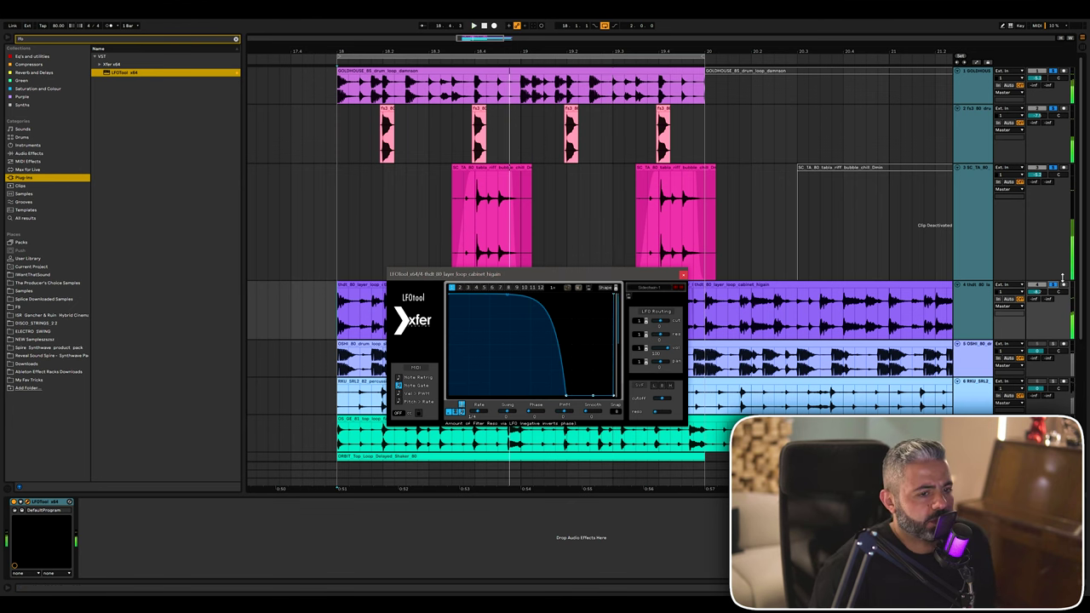
click(13, 503)
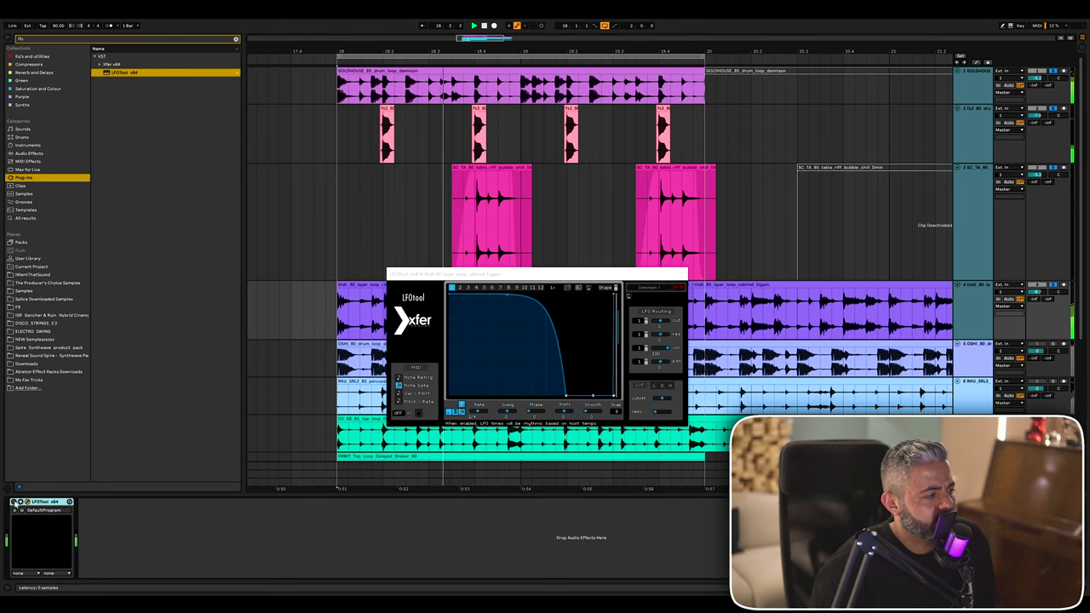